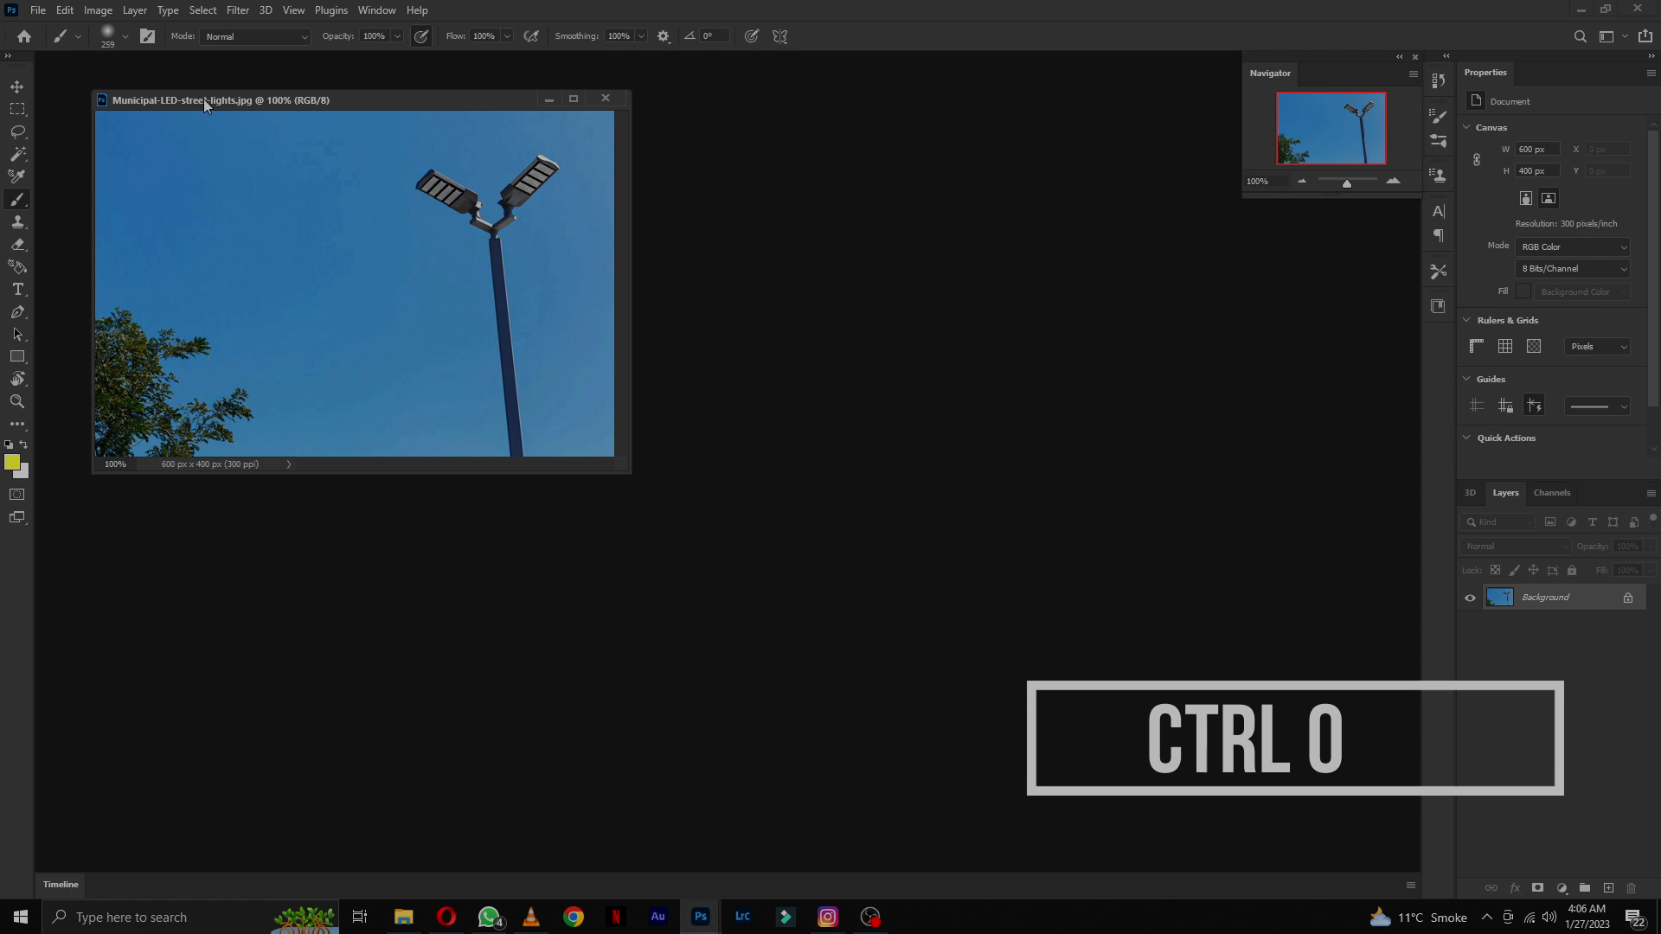
Step: Enlarge and reposition the street-light image window, and unlock the Background layer
{"action": "left_click_drag", "start_coordinate": [205, 98], "coordinate": [311, 134]}
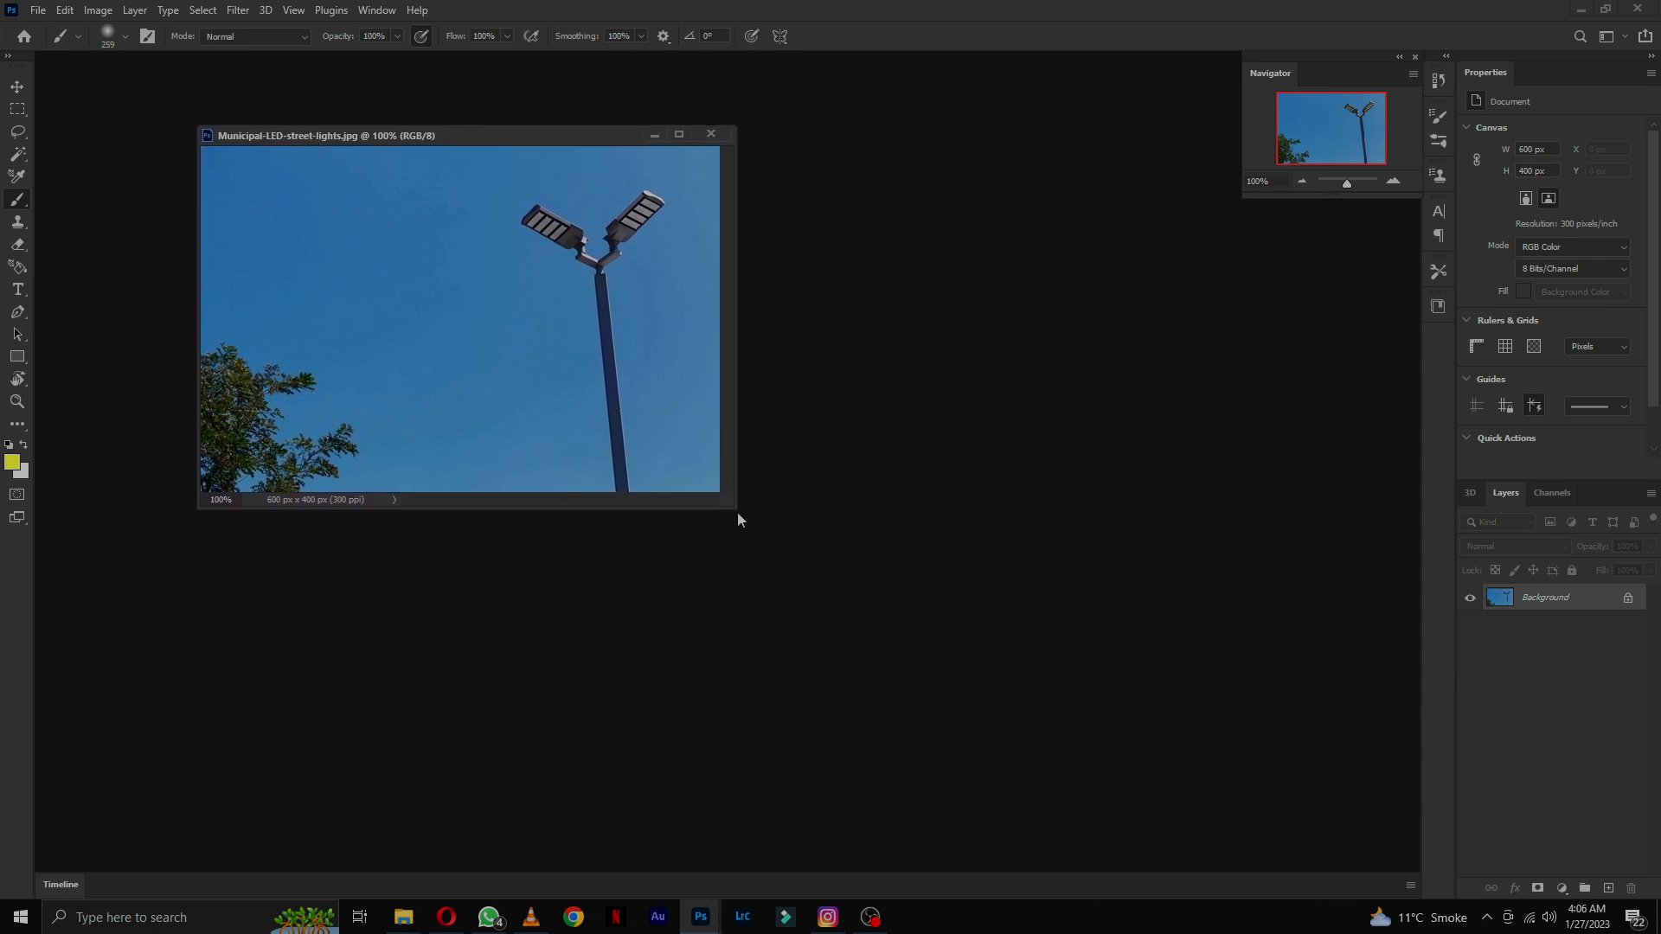
{"action": "left_click_drag", "start_coordinate": [733, 508], "coordinate": [1195, 751]}
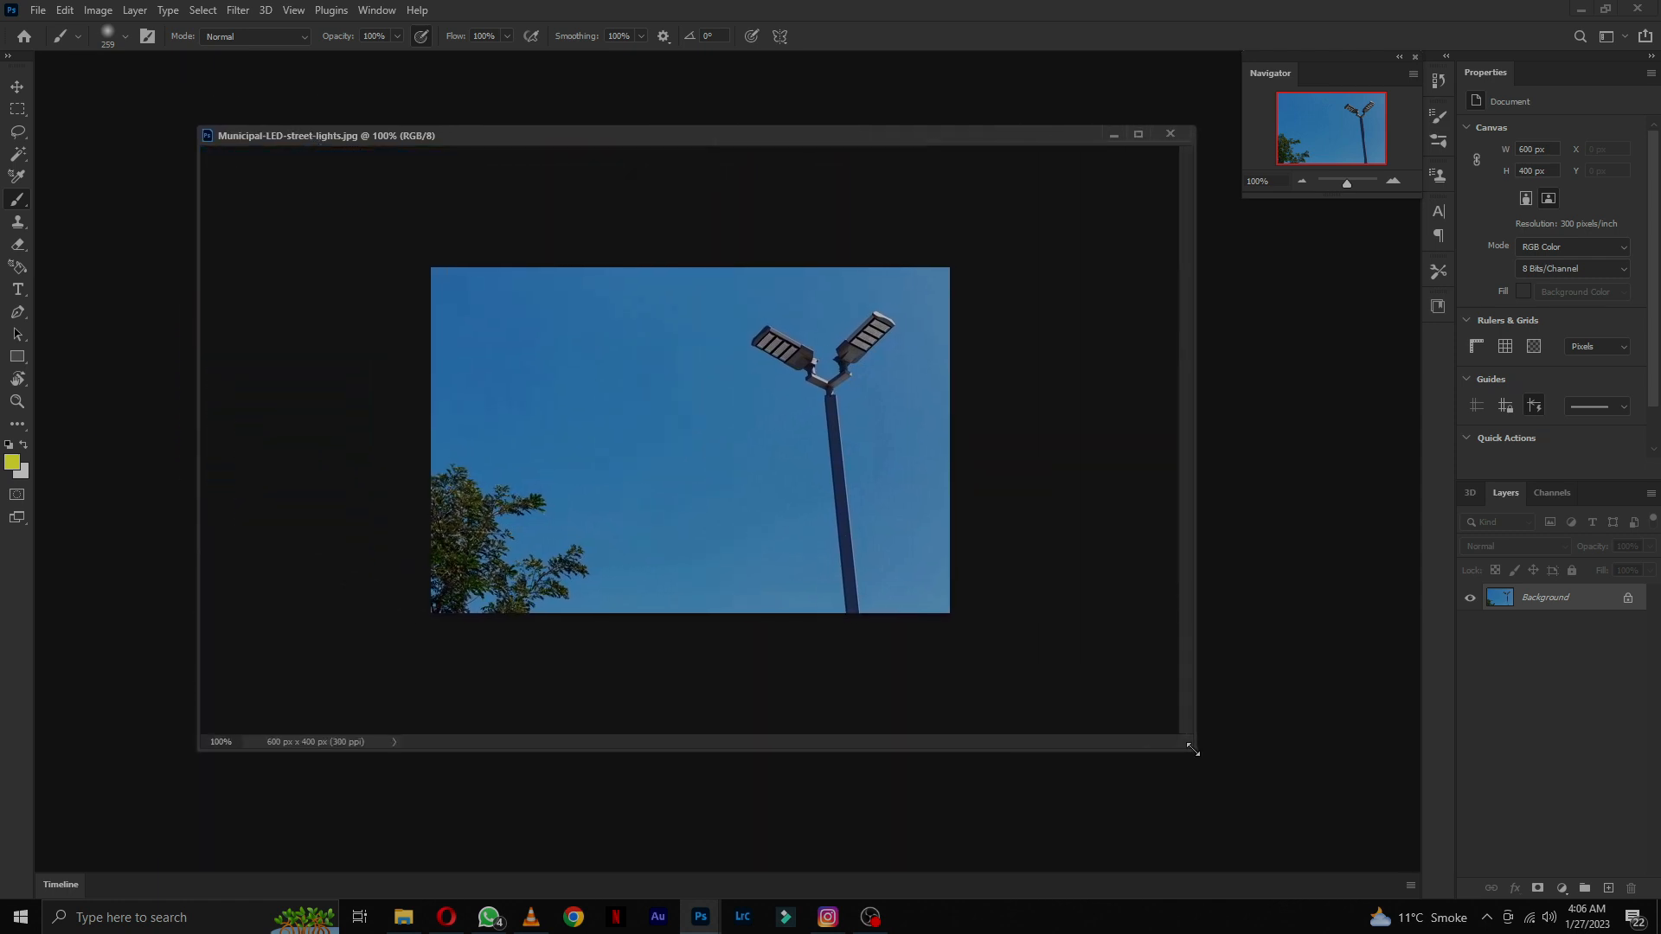
{"action": "left_click_drag", "start_coordinate": [683, 134], "coordinate": [627, 134]}
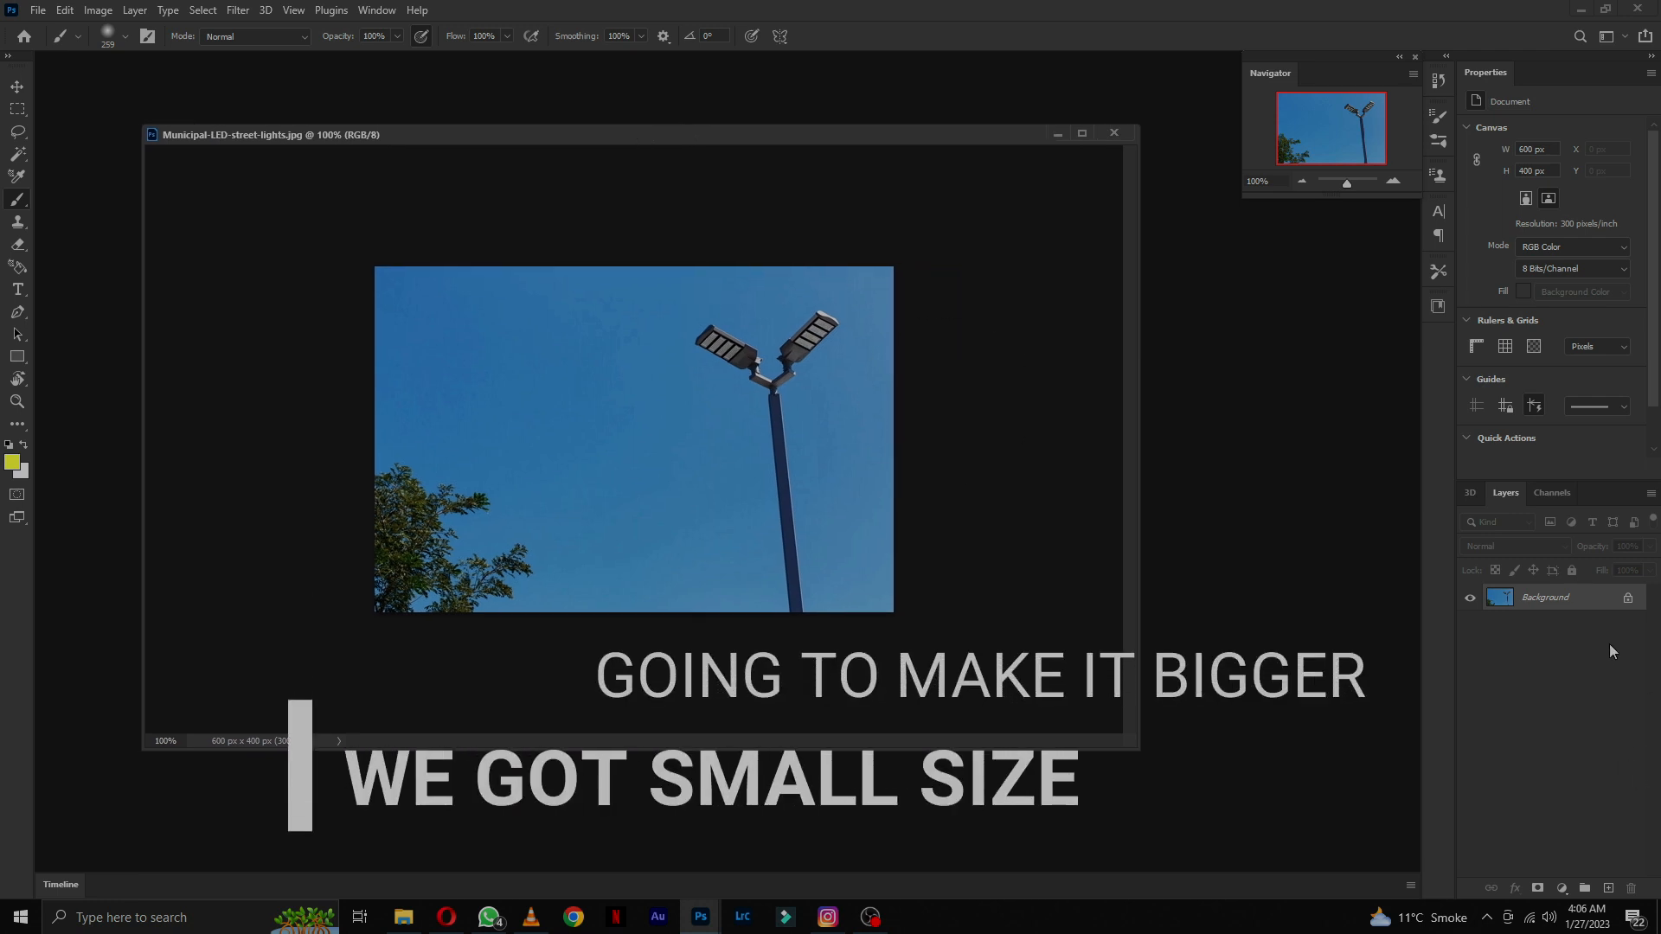
{"action": "left_click", "coordinate": [1627, 602]}
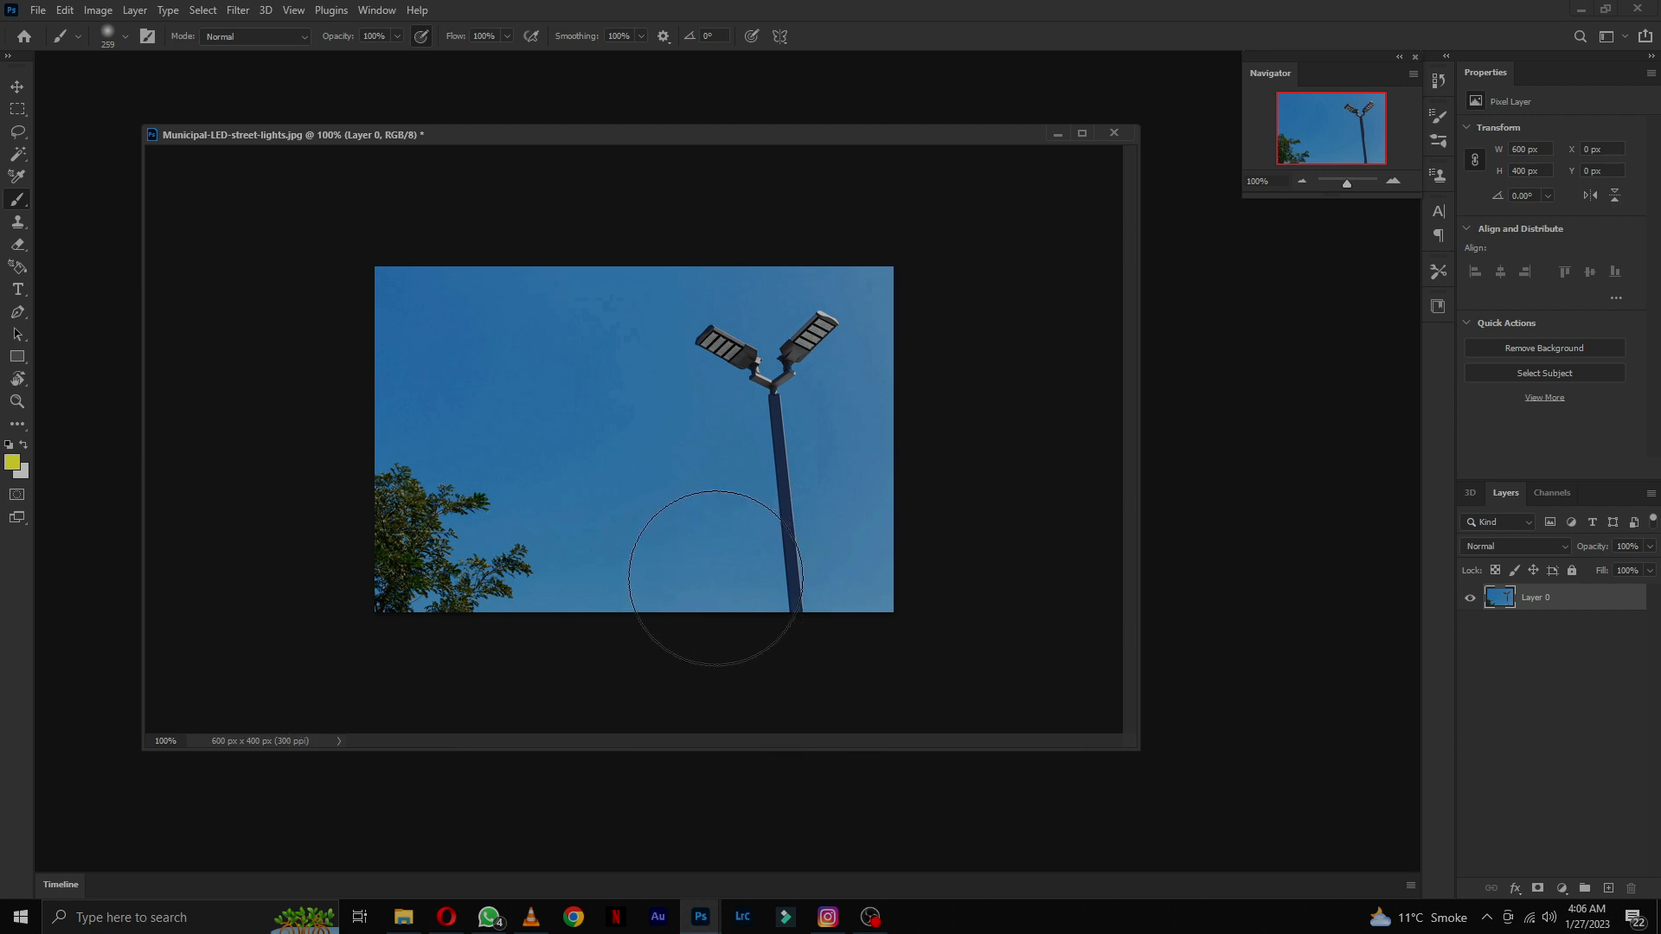
Step: Extend the canvas with the Crop tool to about 966 x 580 px, adding empty space above and beside the photo
{"action": "key", "text": "c"}
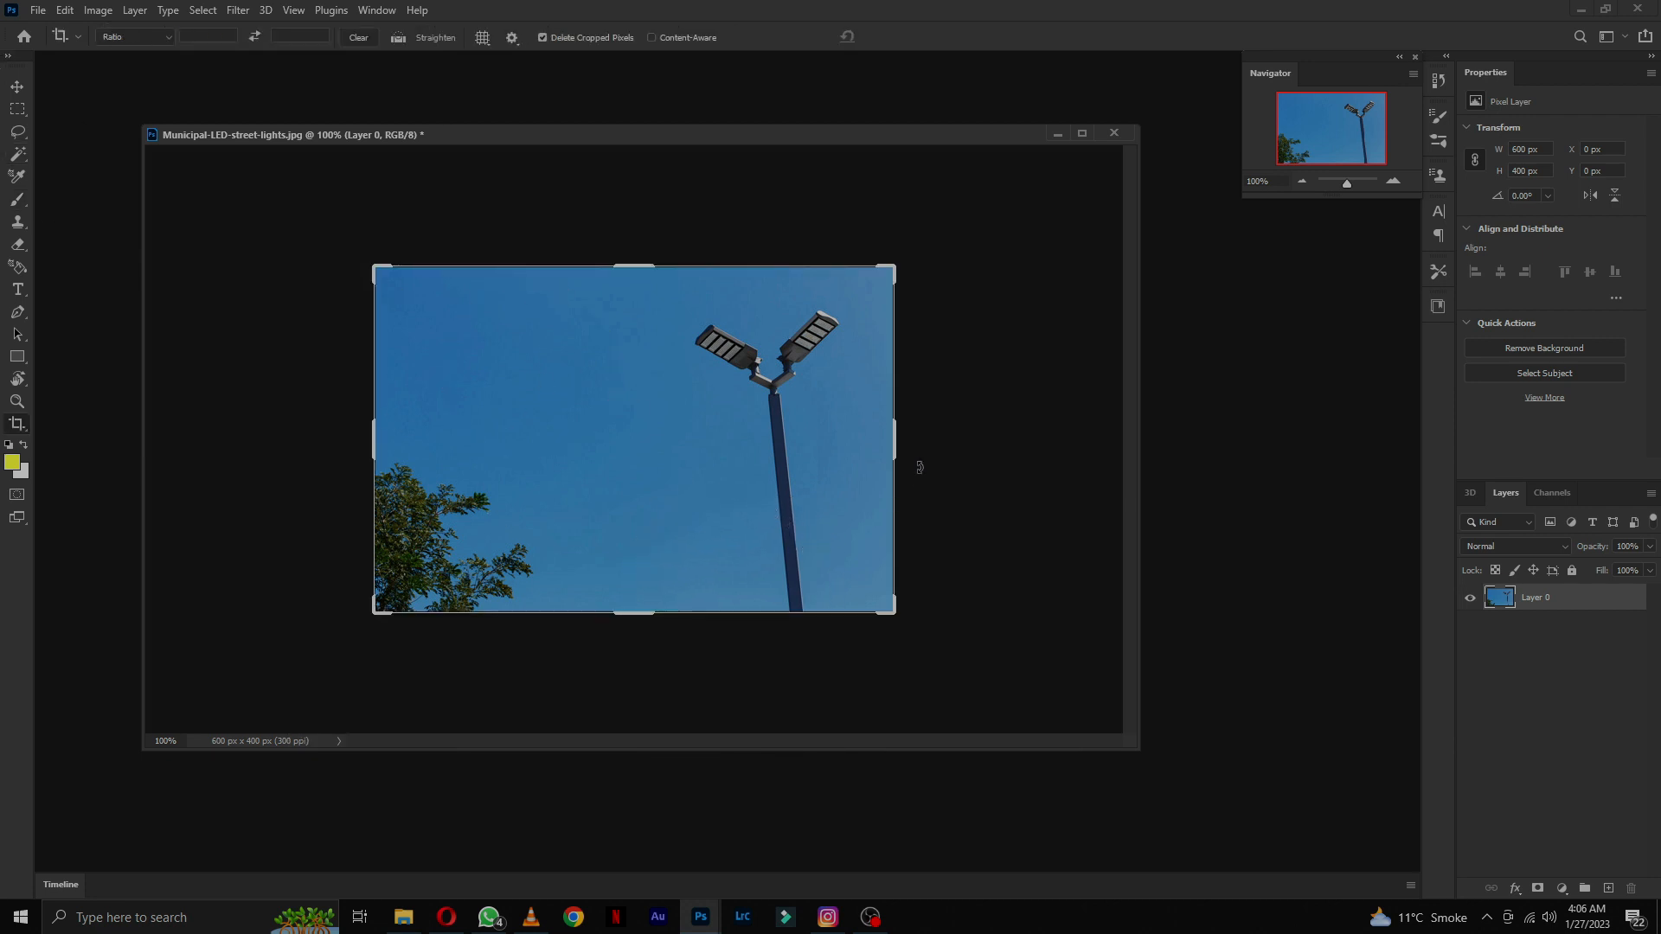
{"action": "left_click_drag", "start_coordinate": [900, 447], "coordinate": [1060, 453]}
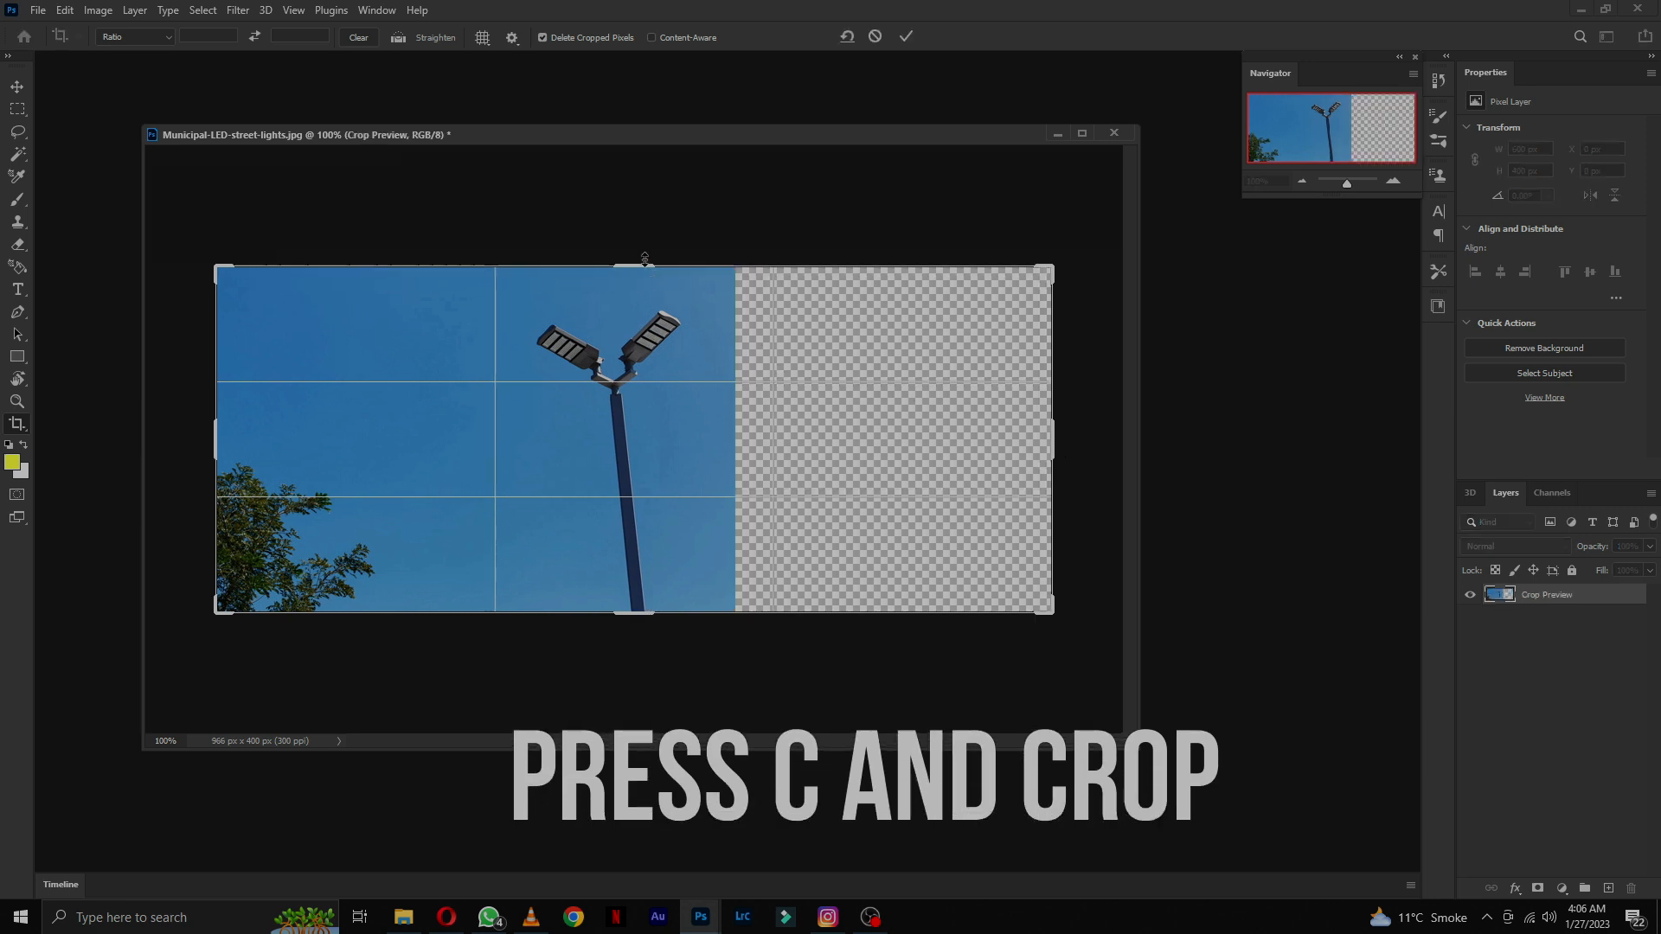
{"action": "left_click_drag", "start_coordinate": [645, 259], "coordinate": [654, 201]}
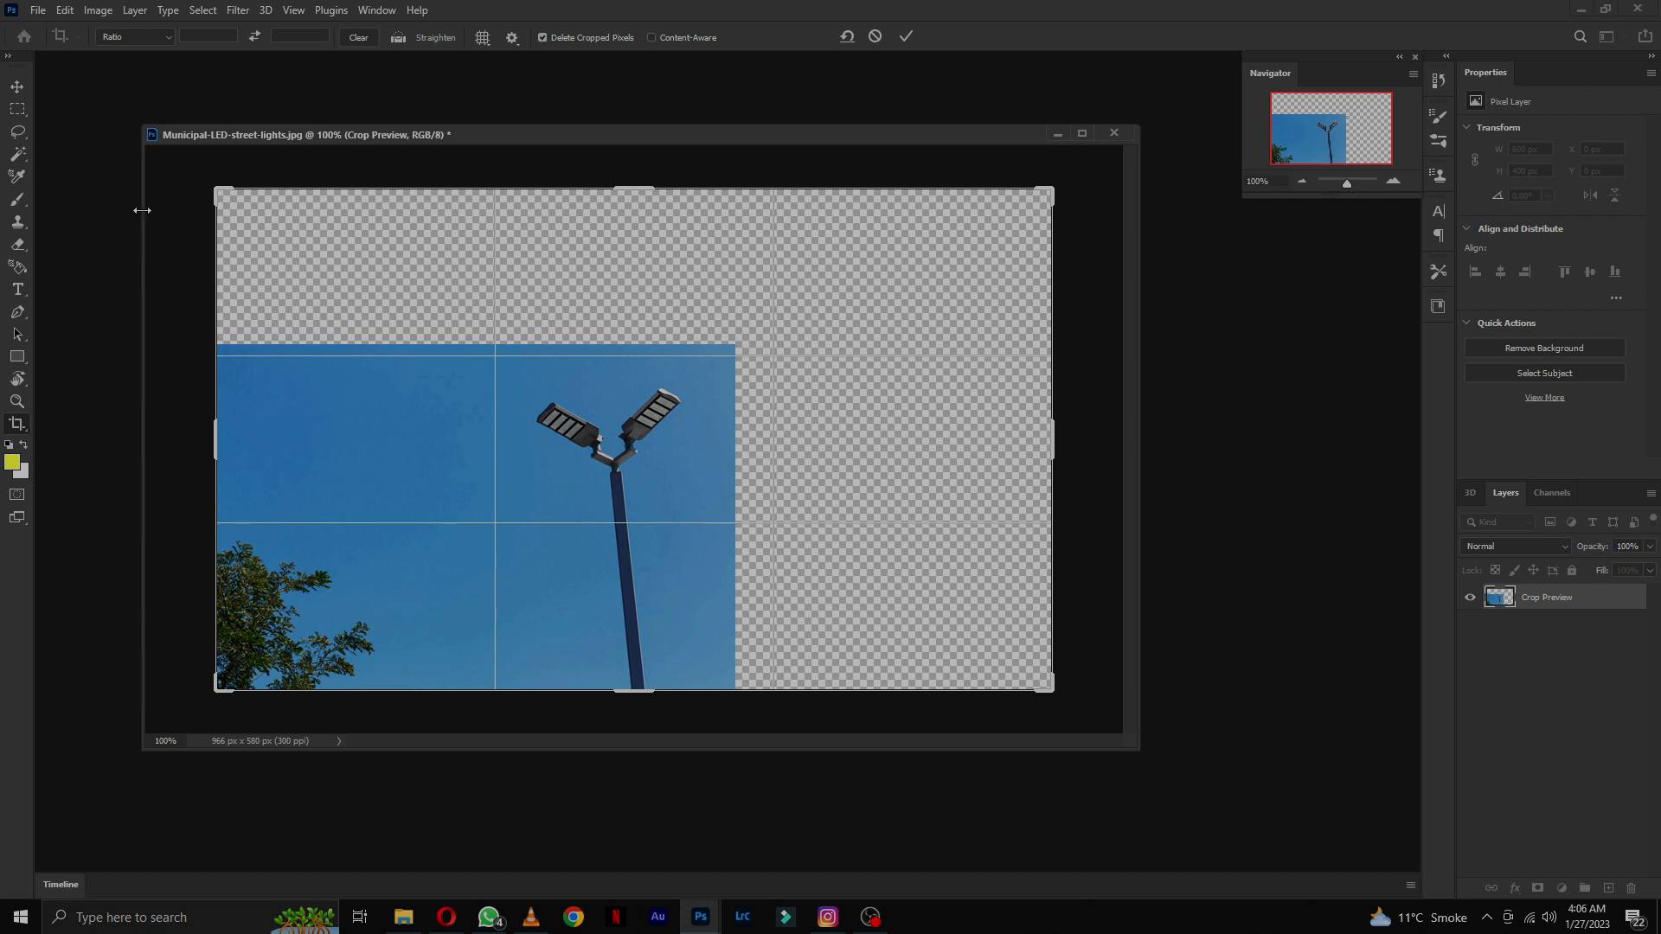
{"action": "left_click", "coordinate": [14, 113]}
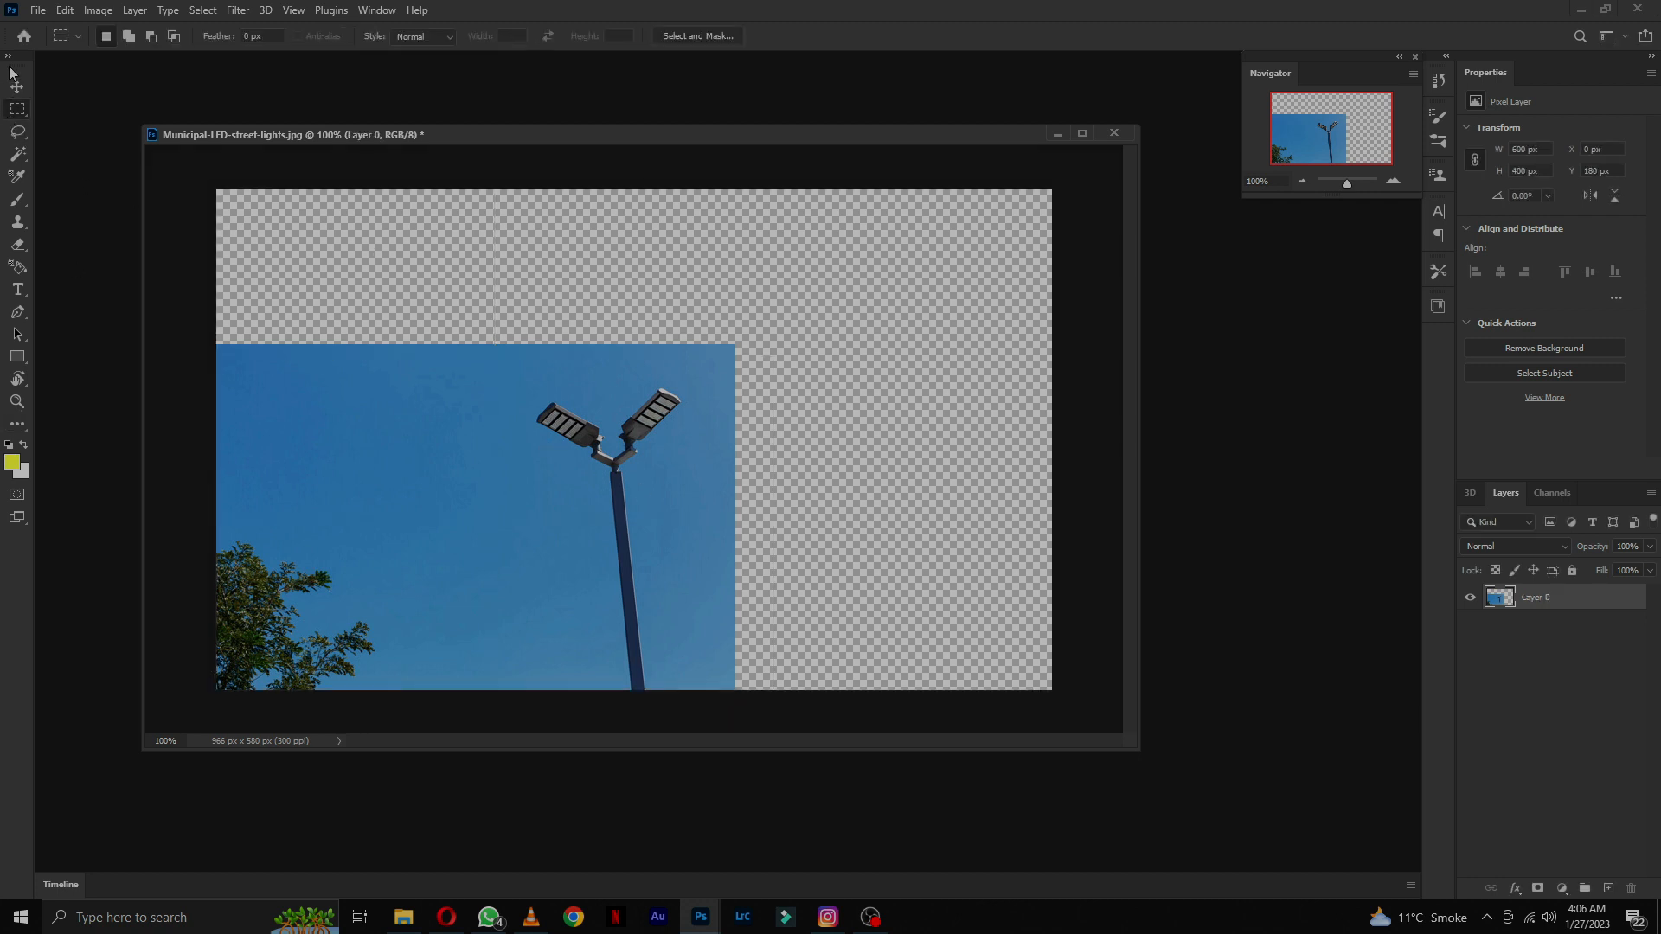
Step: Outline the original photo area with the Polygonal Lasso and invert the selection to cover the empty canvas
{"action": "right_click", "coordinate": [18, 132]}
{"action": "left_click", "coordinate": [51, 144]}
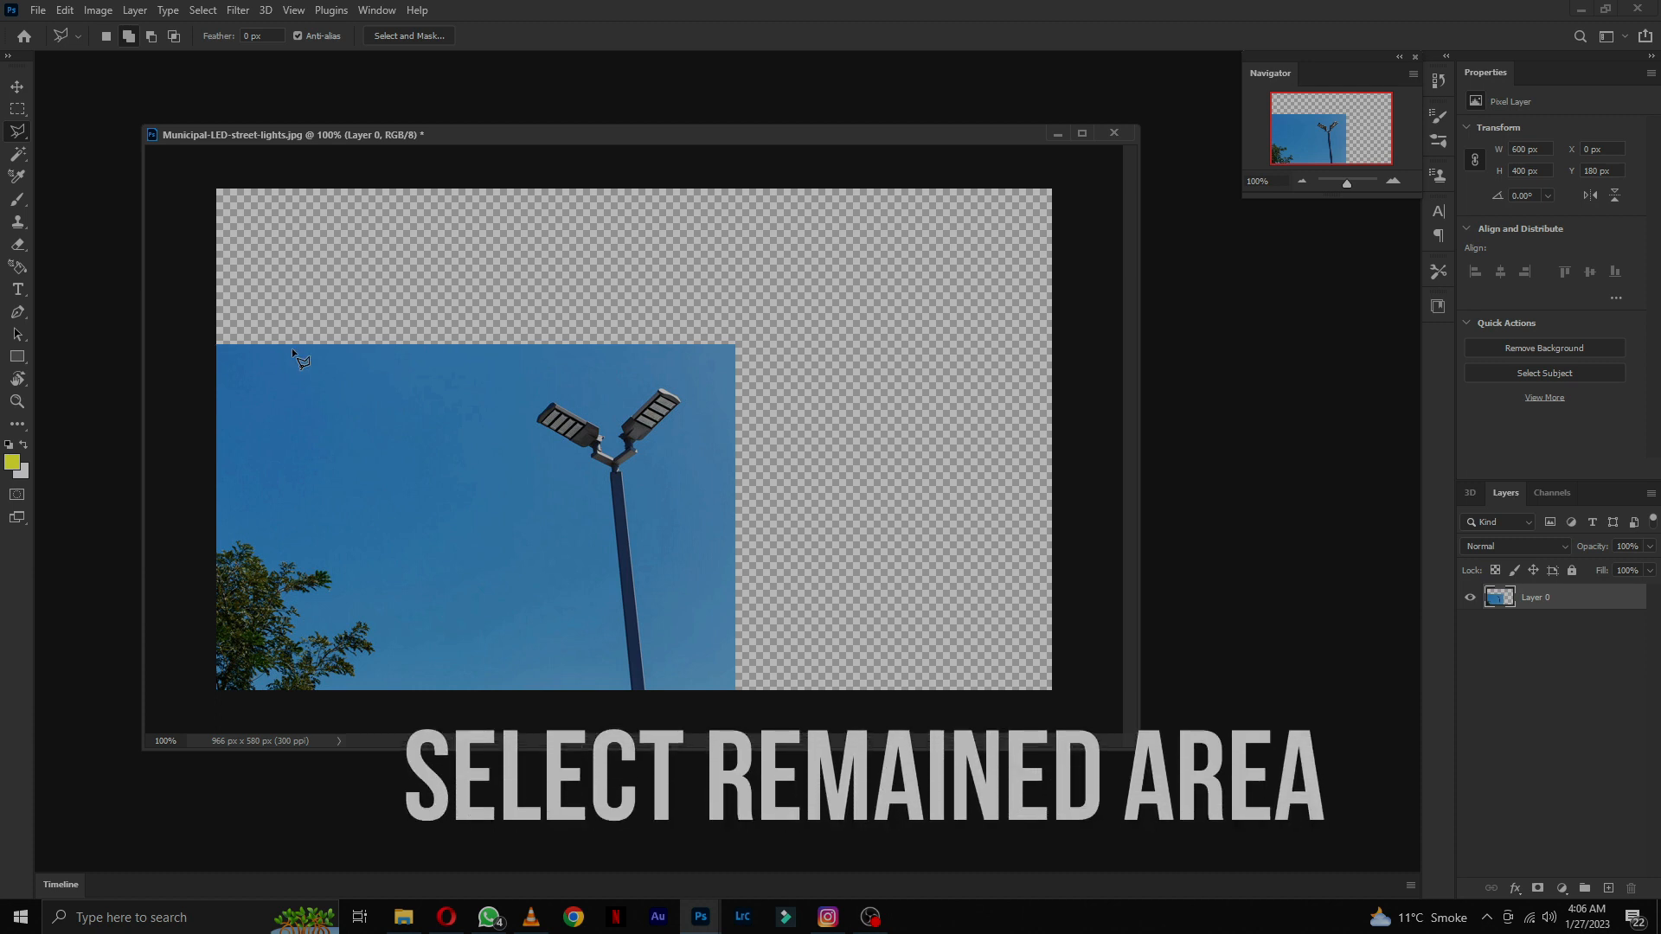
{"action": "left_click", "coordinate": [218, 344]}
{"action": "left_click", "coordinate": [733, 344]}
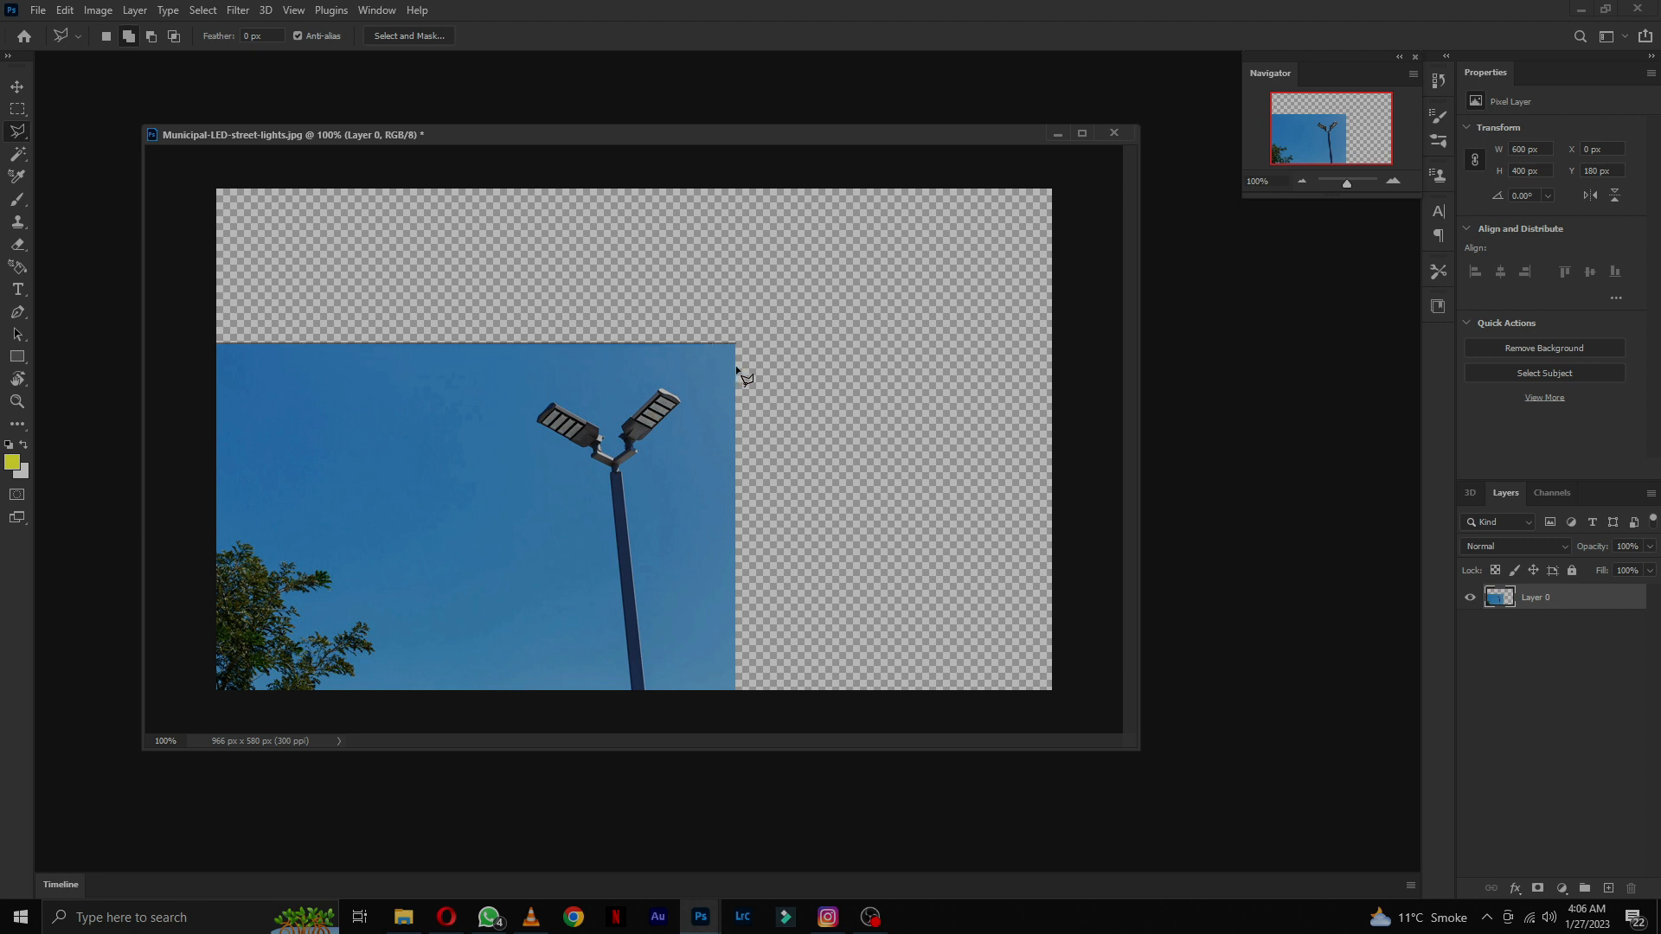
{"action": "left_click", "coordinate": [734, 691]}
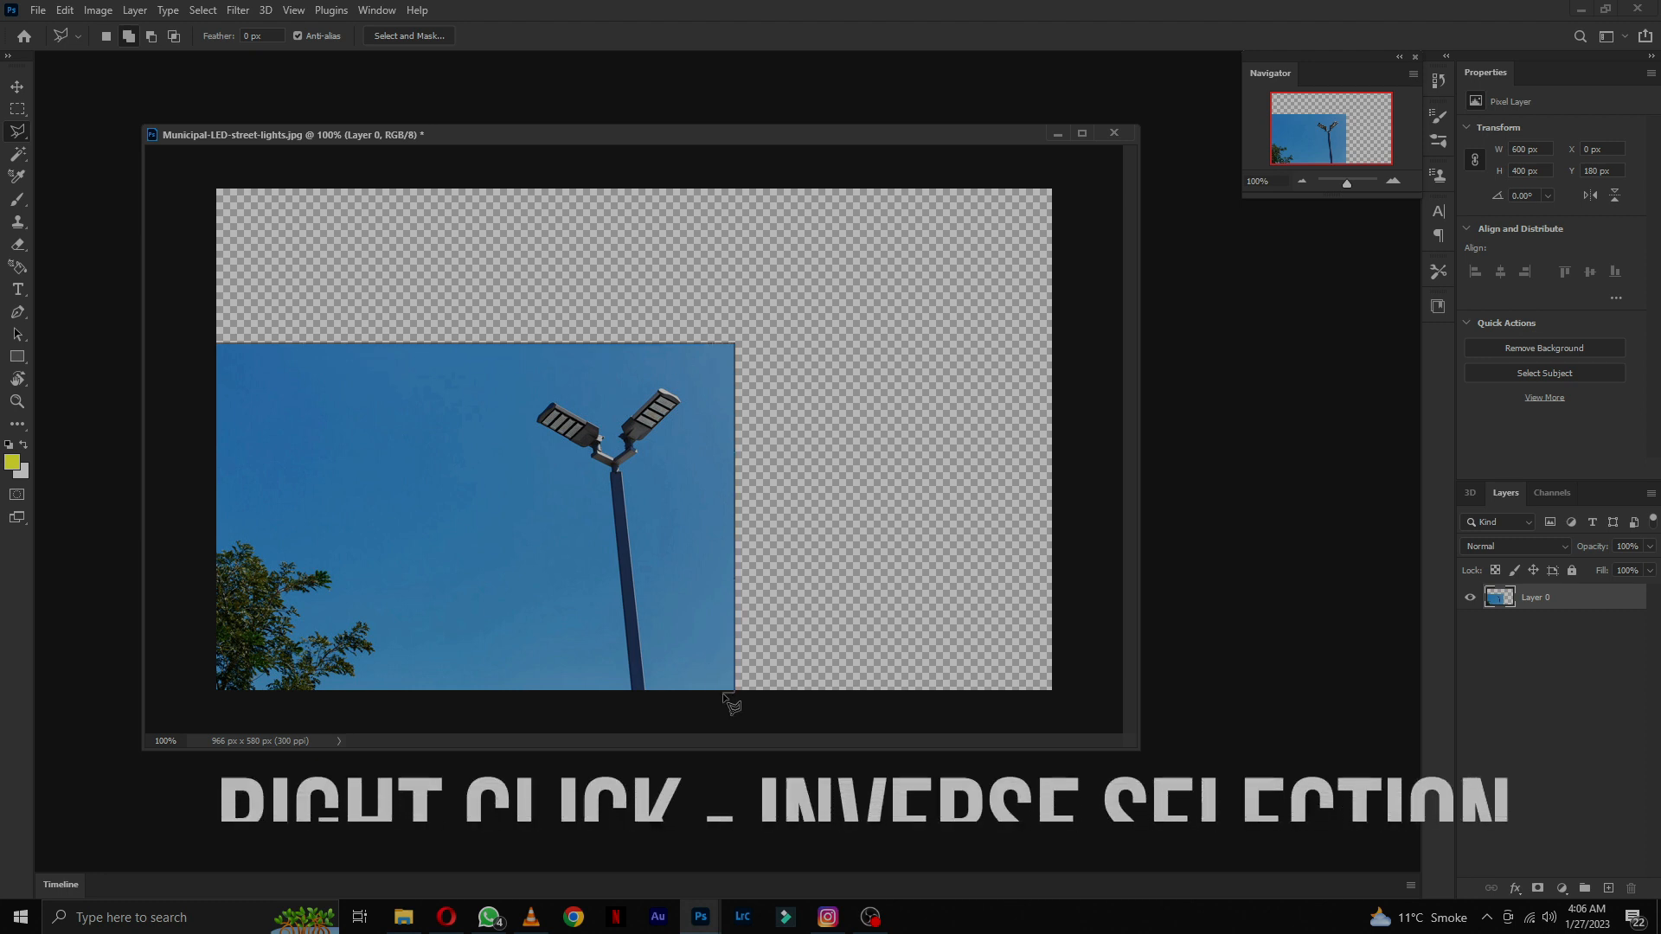
{"action": "left_click", "coordinate": [215, 692]}
{"action": "left_click", "coordinate": [223, 343]}
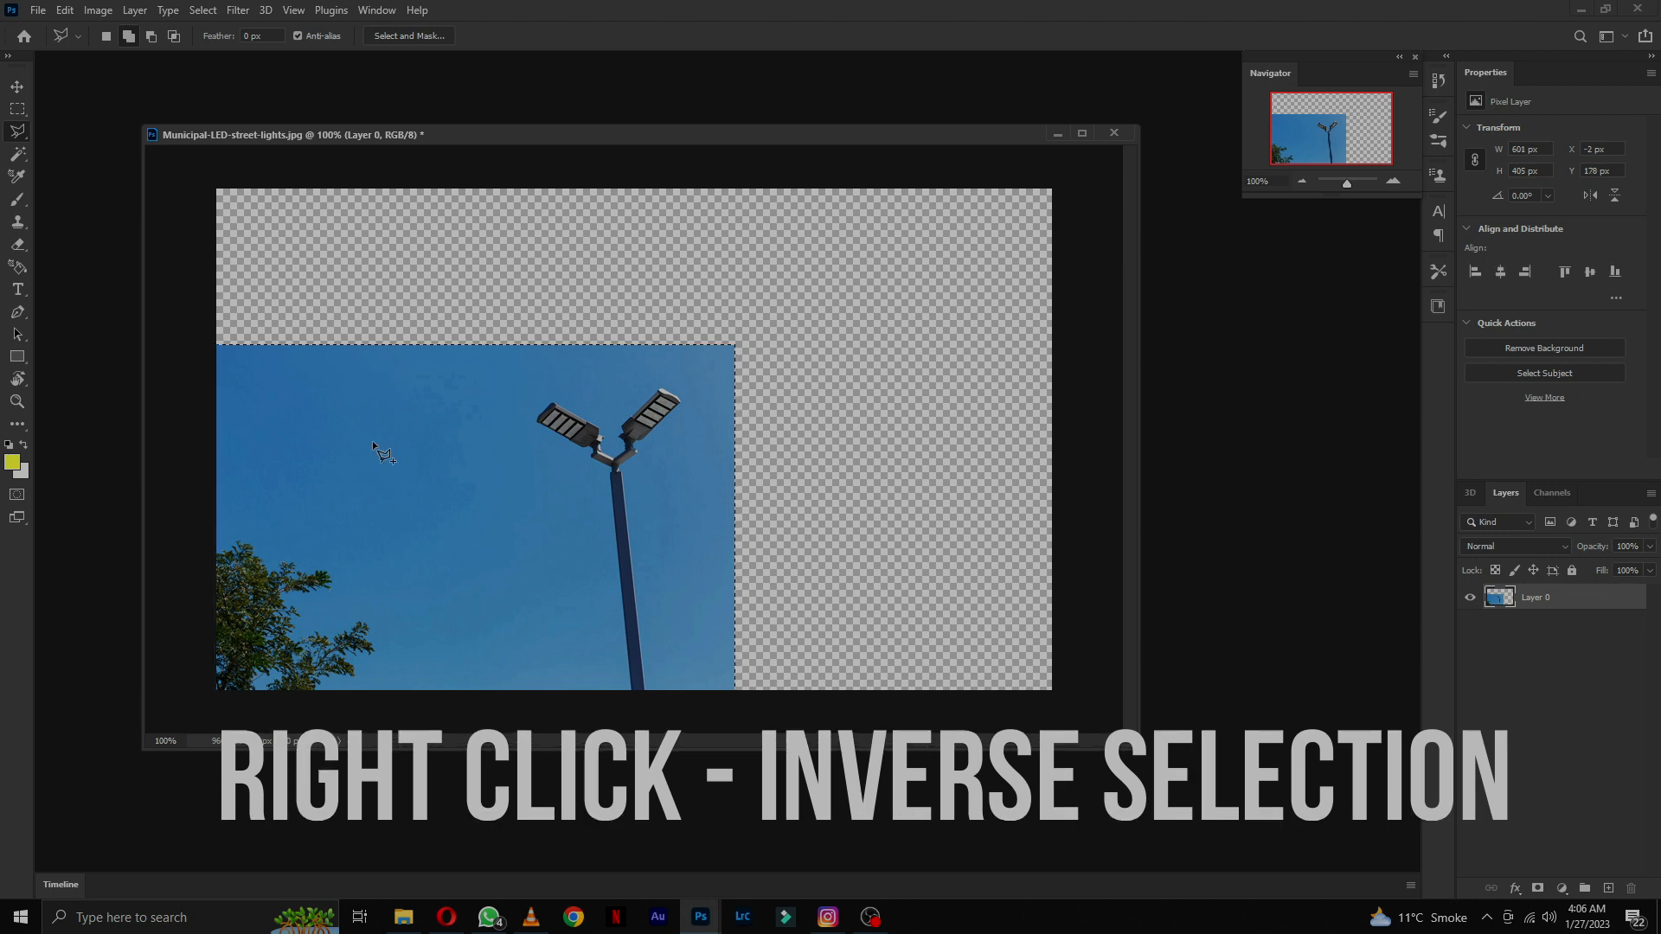
{"action": "right_click", "coordinate": [456, 428]}
{"action": "left_click", "coordinate": [521, 451]}
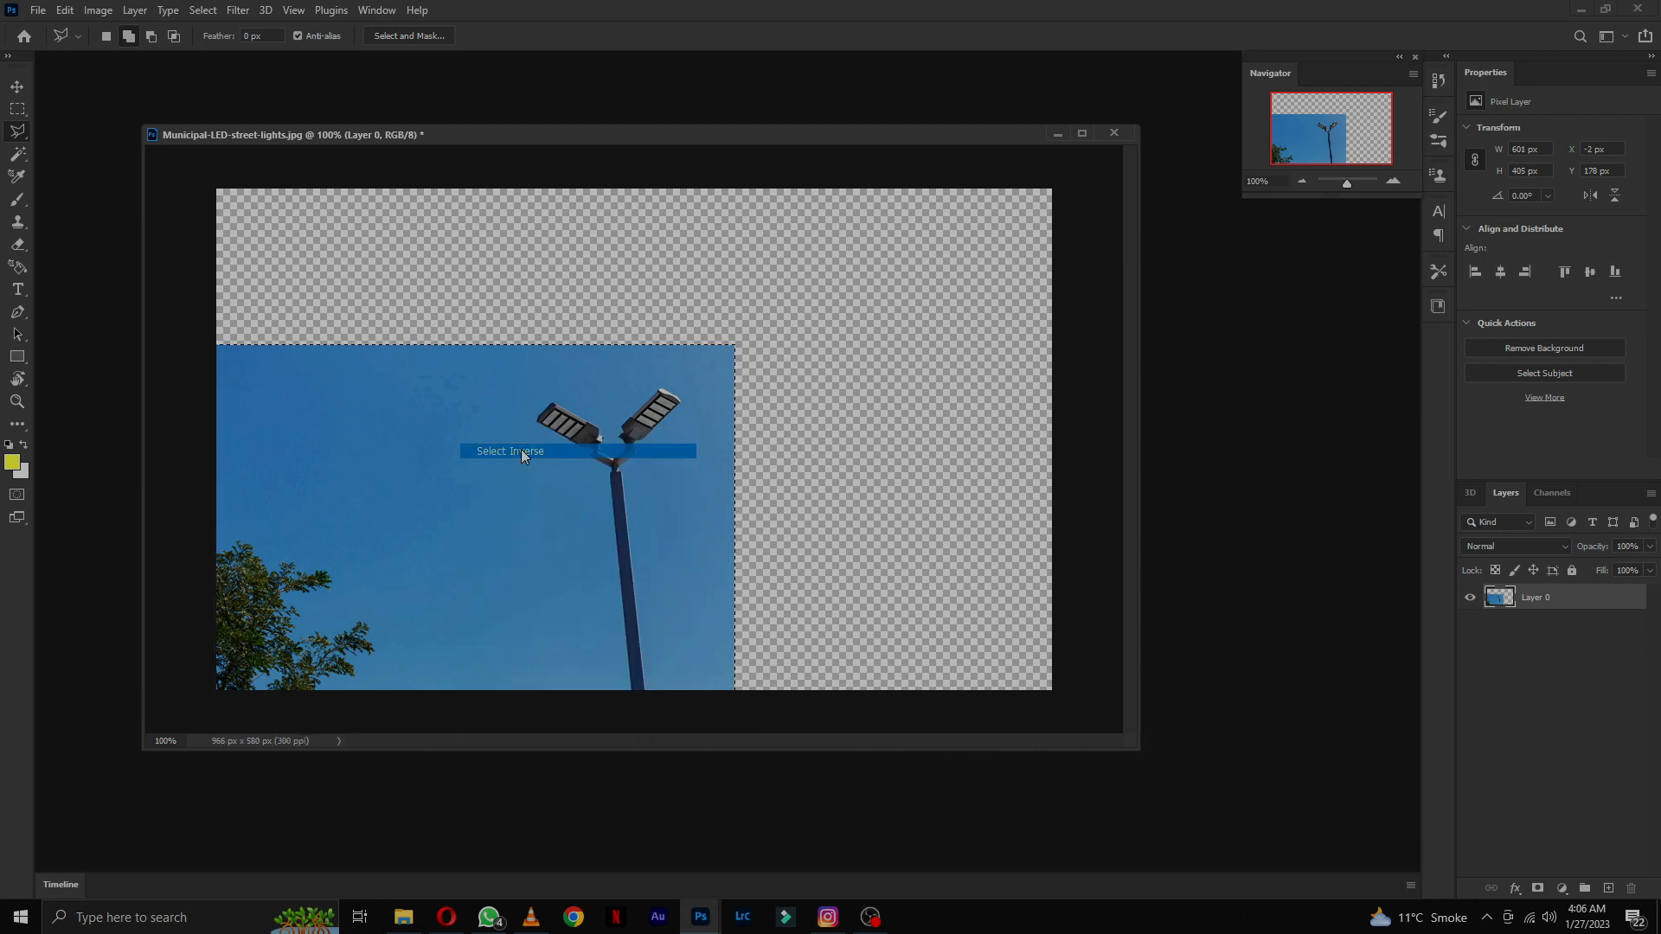
Step: Fill the selected empty canvas using Content-Aware Fill with Rectangular sampling, output to a new layer, and clear the selection
{"action": "left_click", "coordinate": [65, 12]}
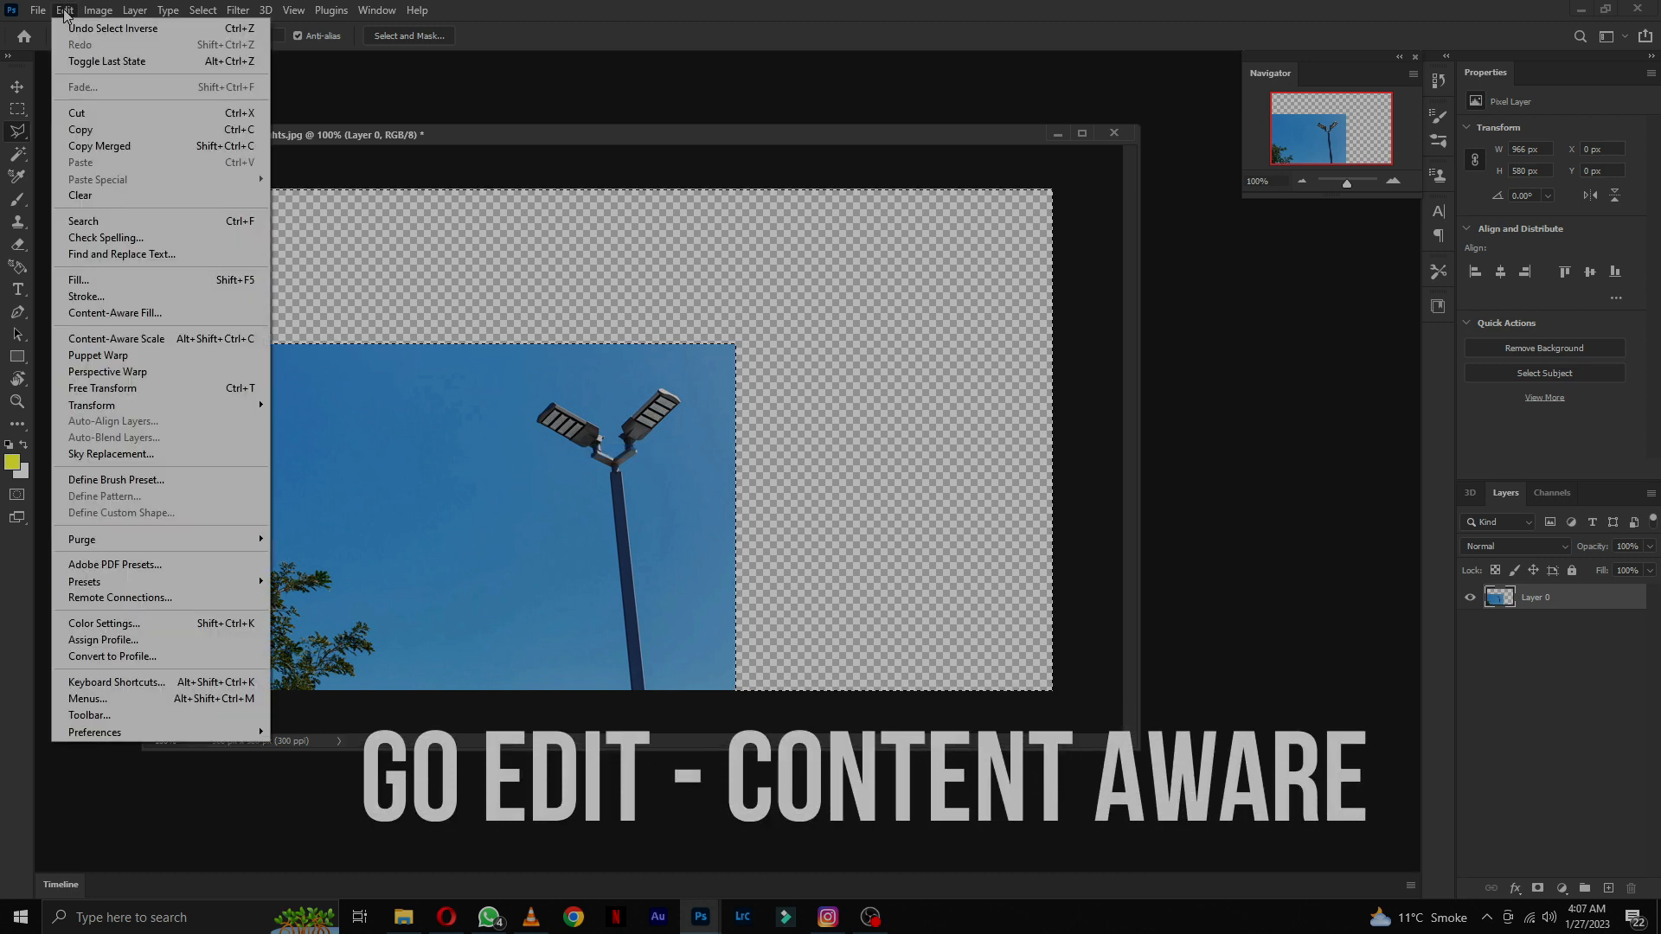
{"action": "left_click", "coordinate": [173, 314]}
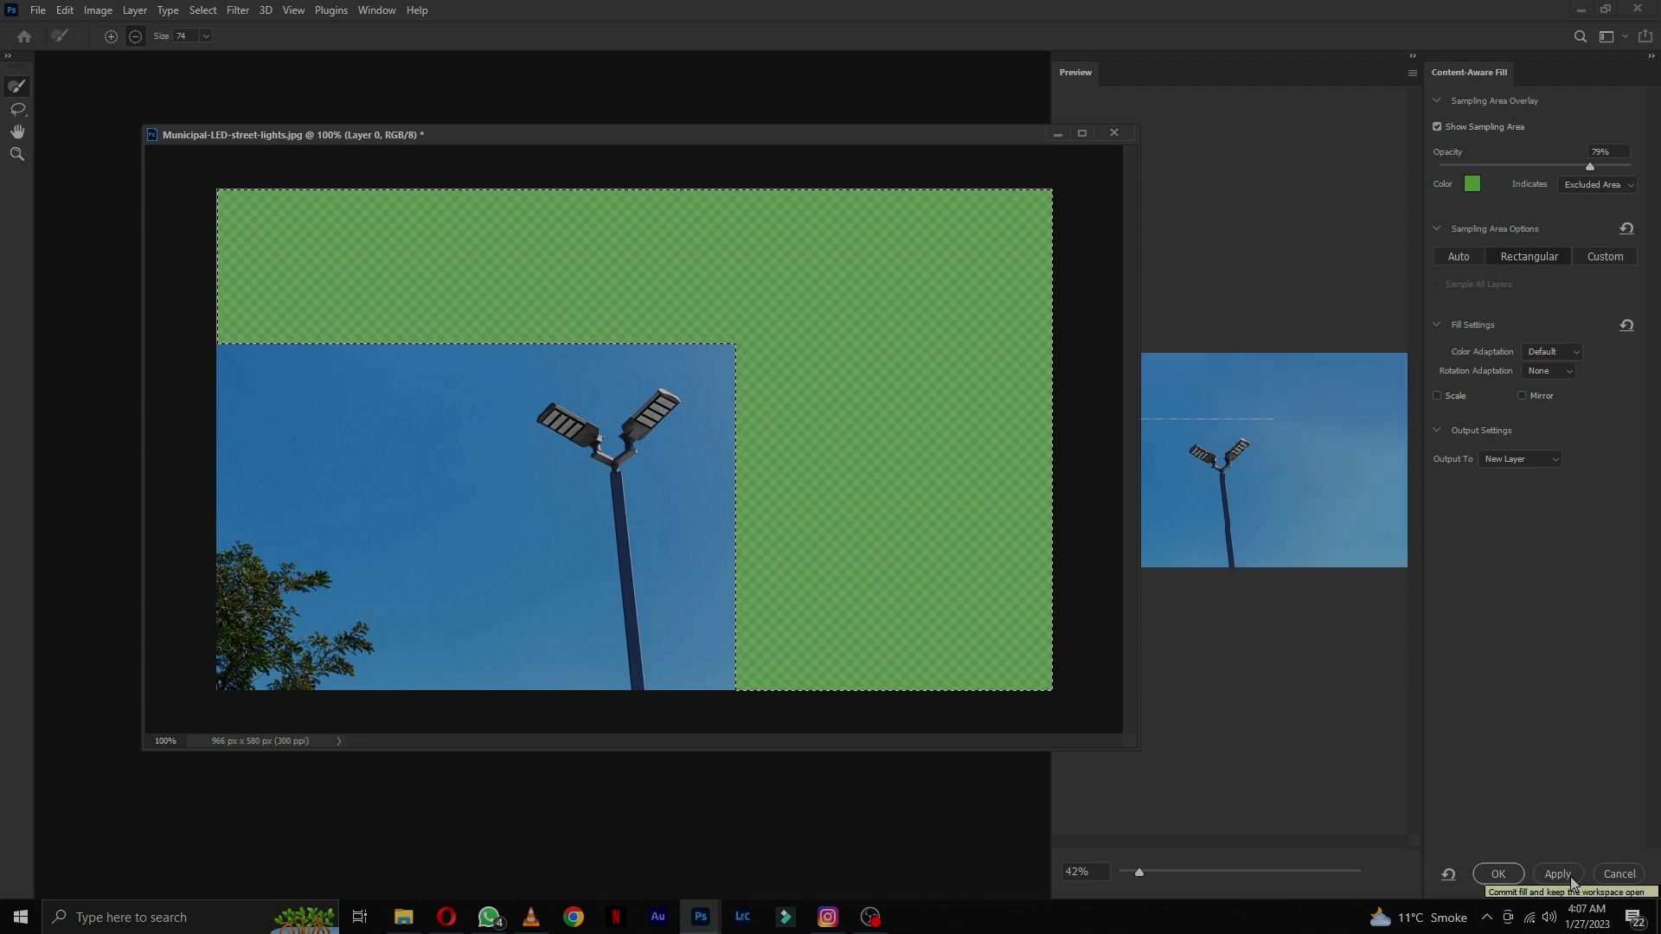
{"action": "left_click", "coordinate": [1571, 883]}
{"action": "left_click", "coordinate": [1513, 882]}
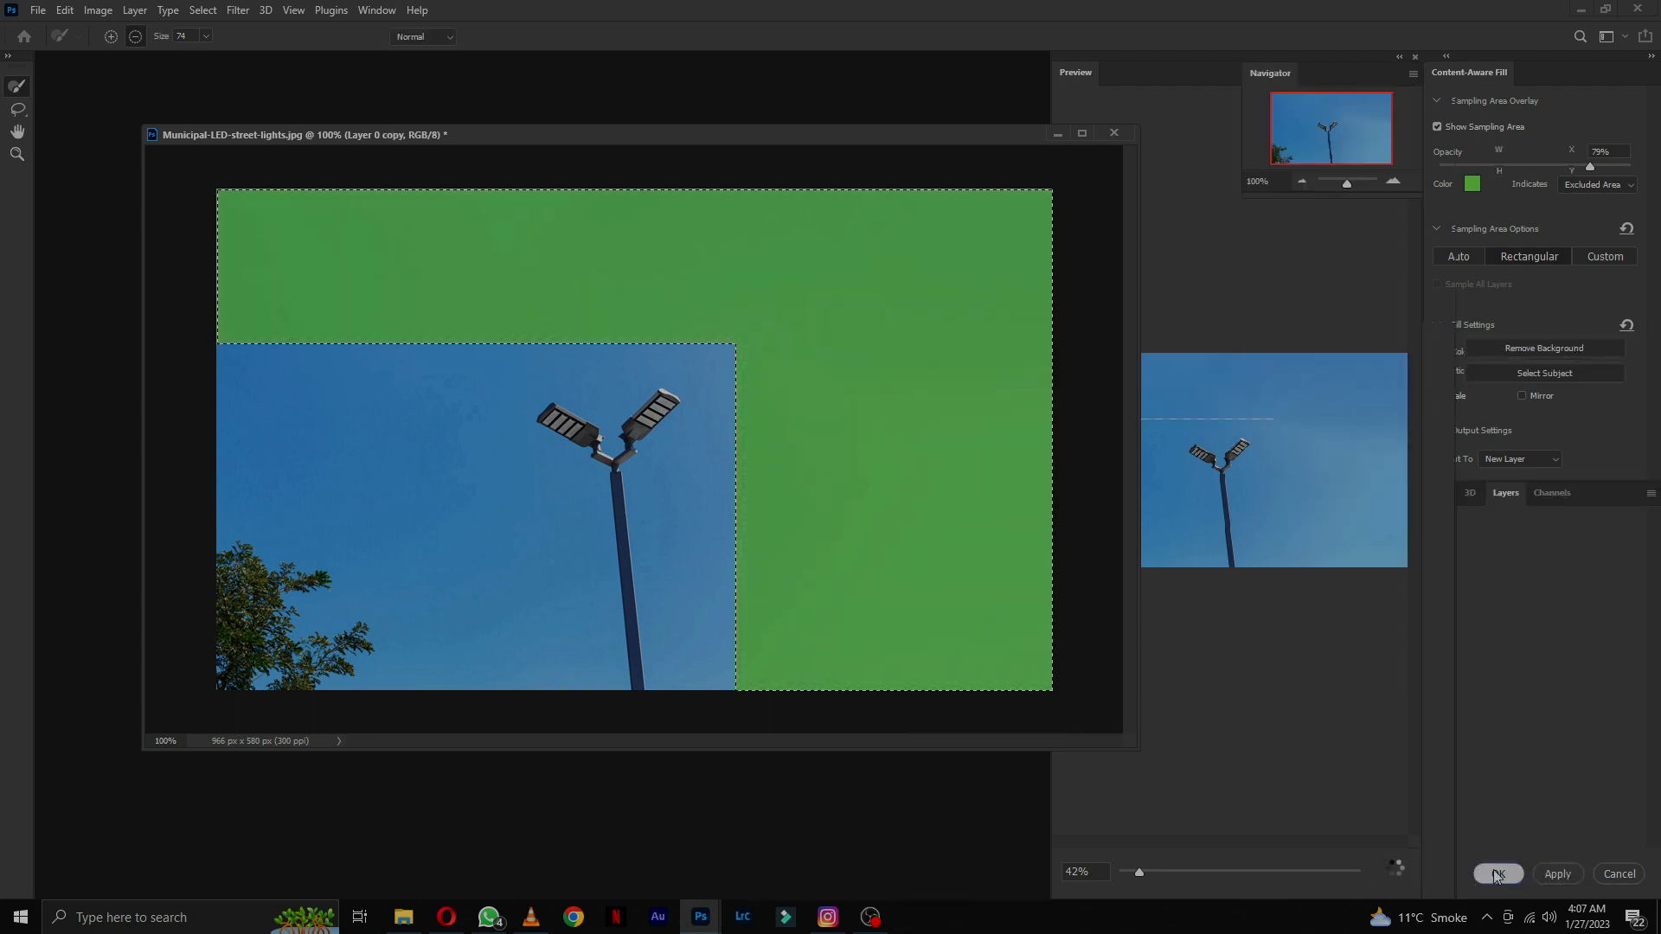
{"action": "left_click", "coordinate": [429, 292]}
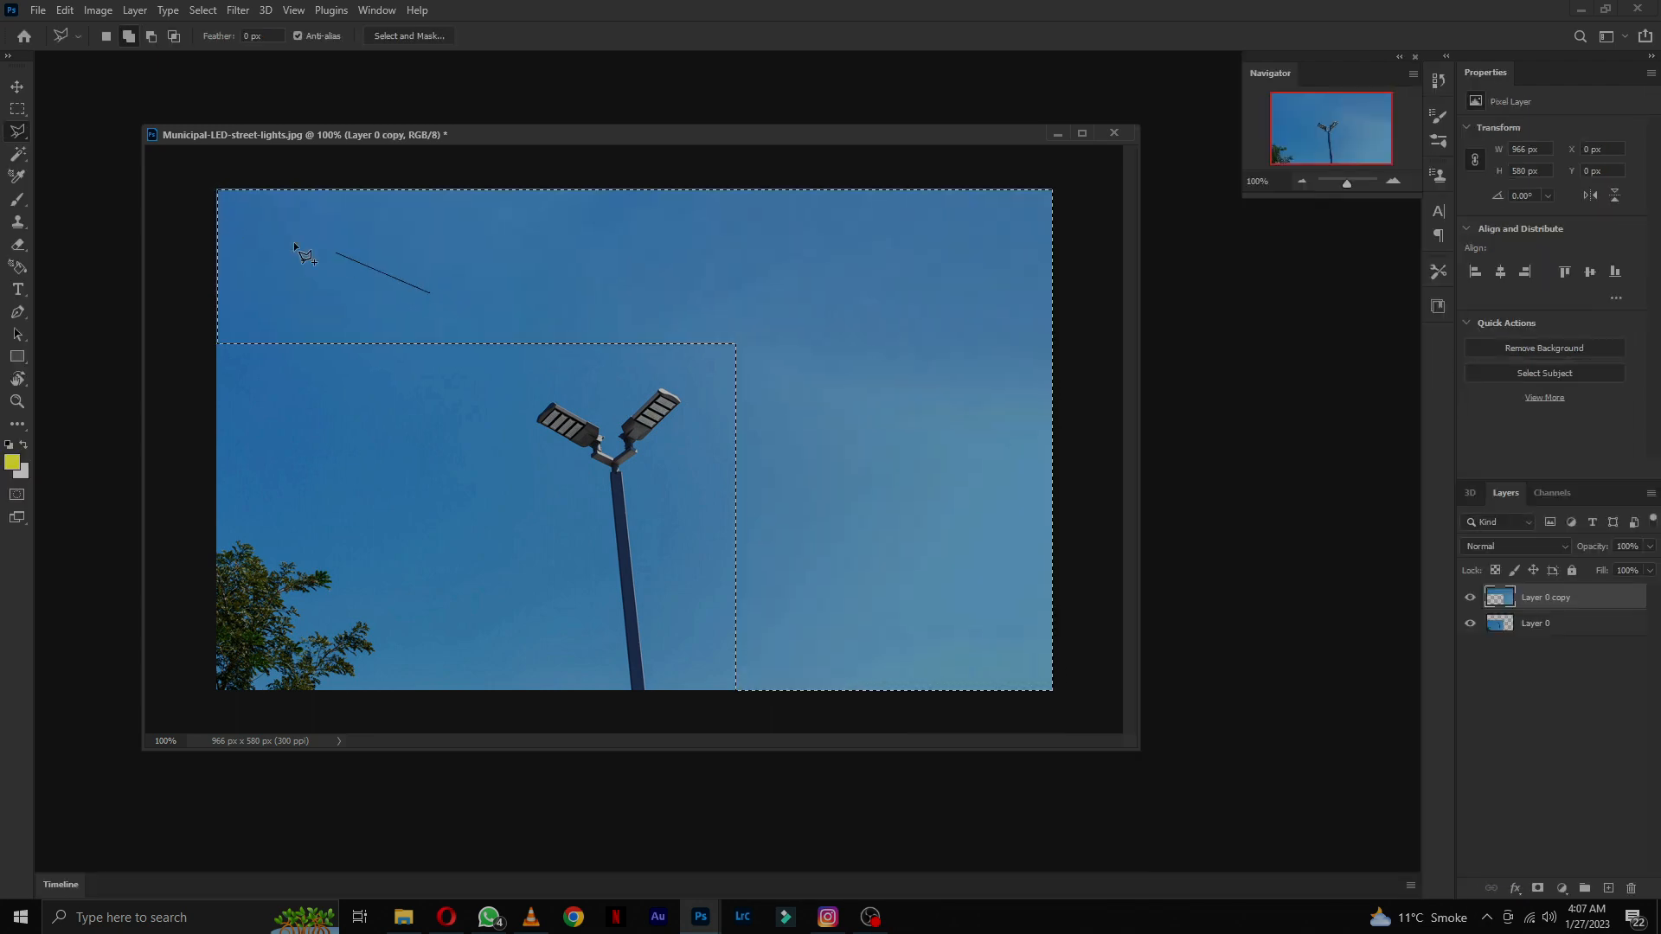
{"action": "left_click", "coordinate": [30, 135]}
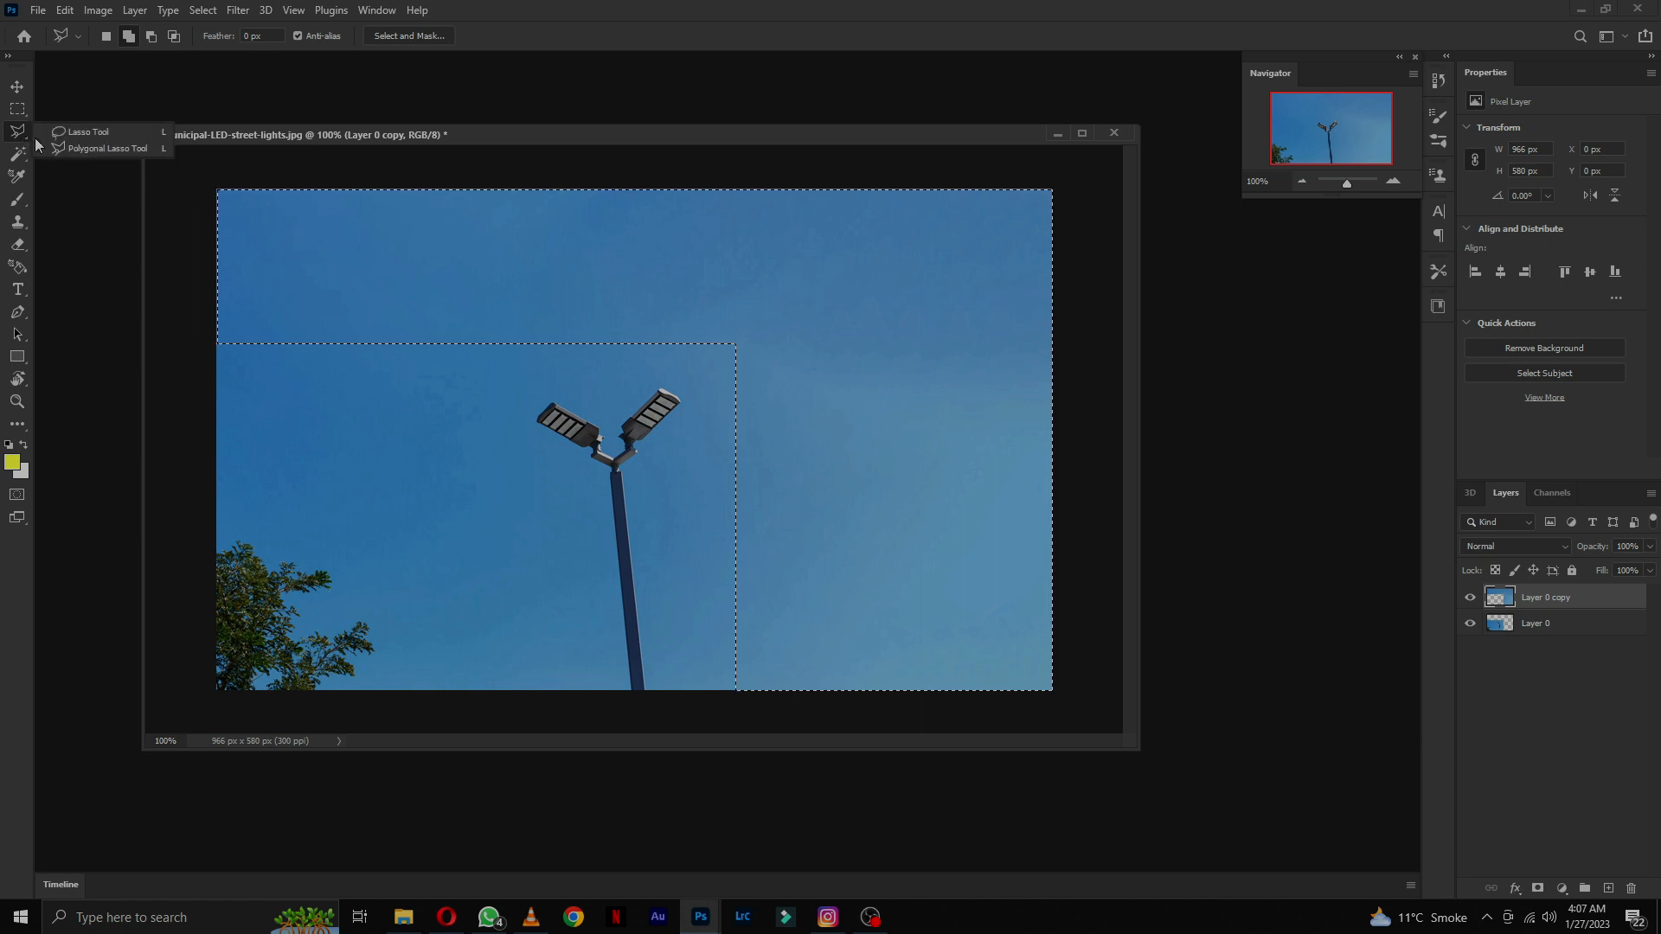
{"action": "left_click", "coordinate": [74, 132]}
{"action": "left_click", "coordinate": [666, 315]}
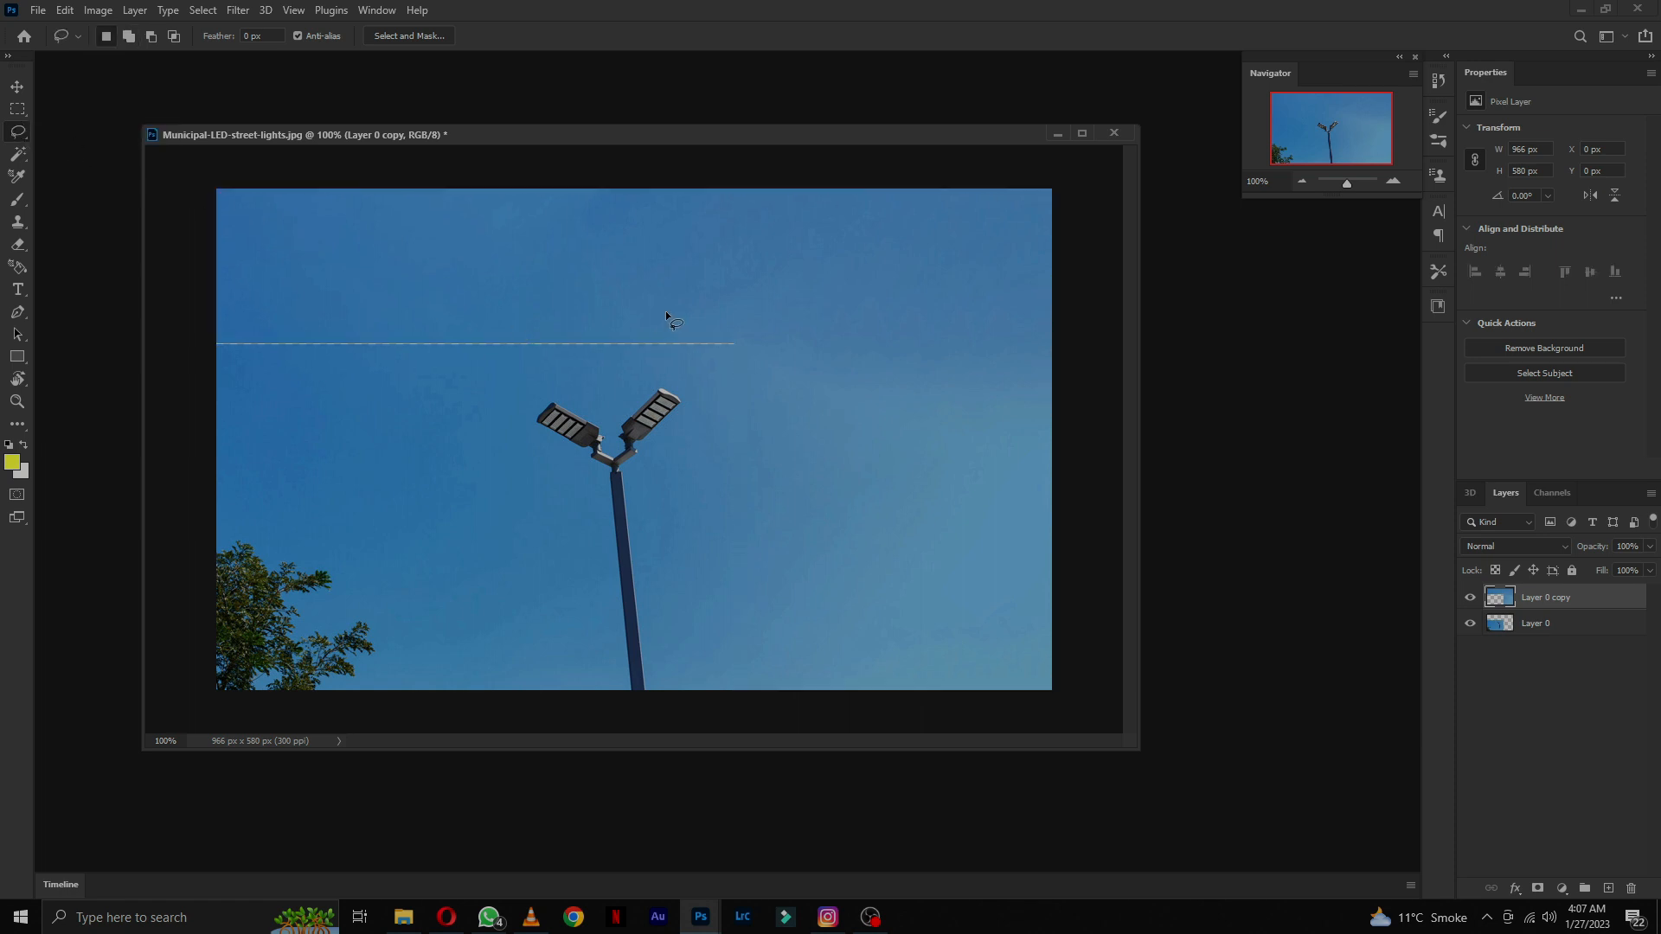
Step: Marquee-select a strip of about 628 x 56 px around the white seam line, remove it with Content-Aware Fill, and deselect
{"action": "left_click", "coordinate": [16, 110]}
{"action": "left_click_drag", "start_coordinate": [216, 327], "coordinate": [760, 376]}
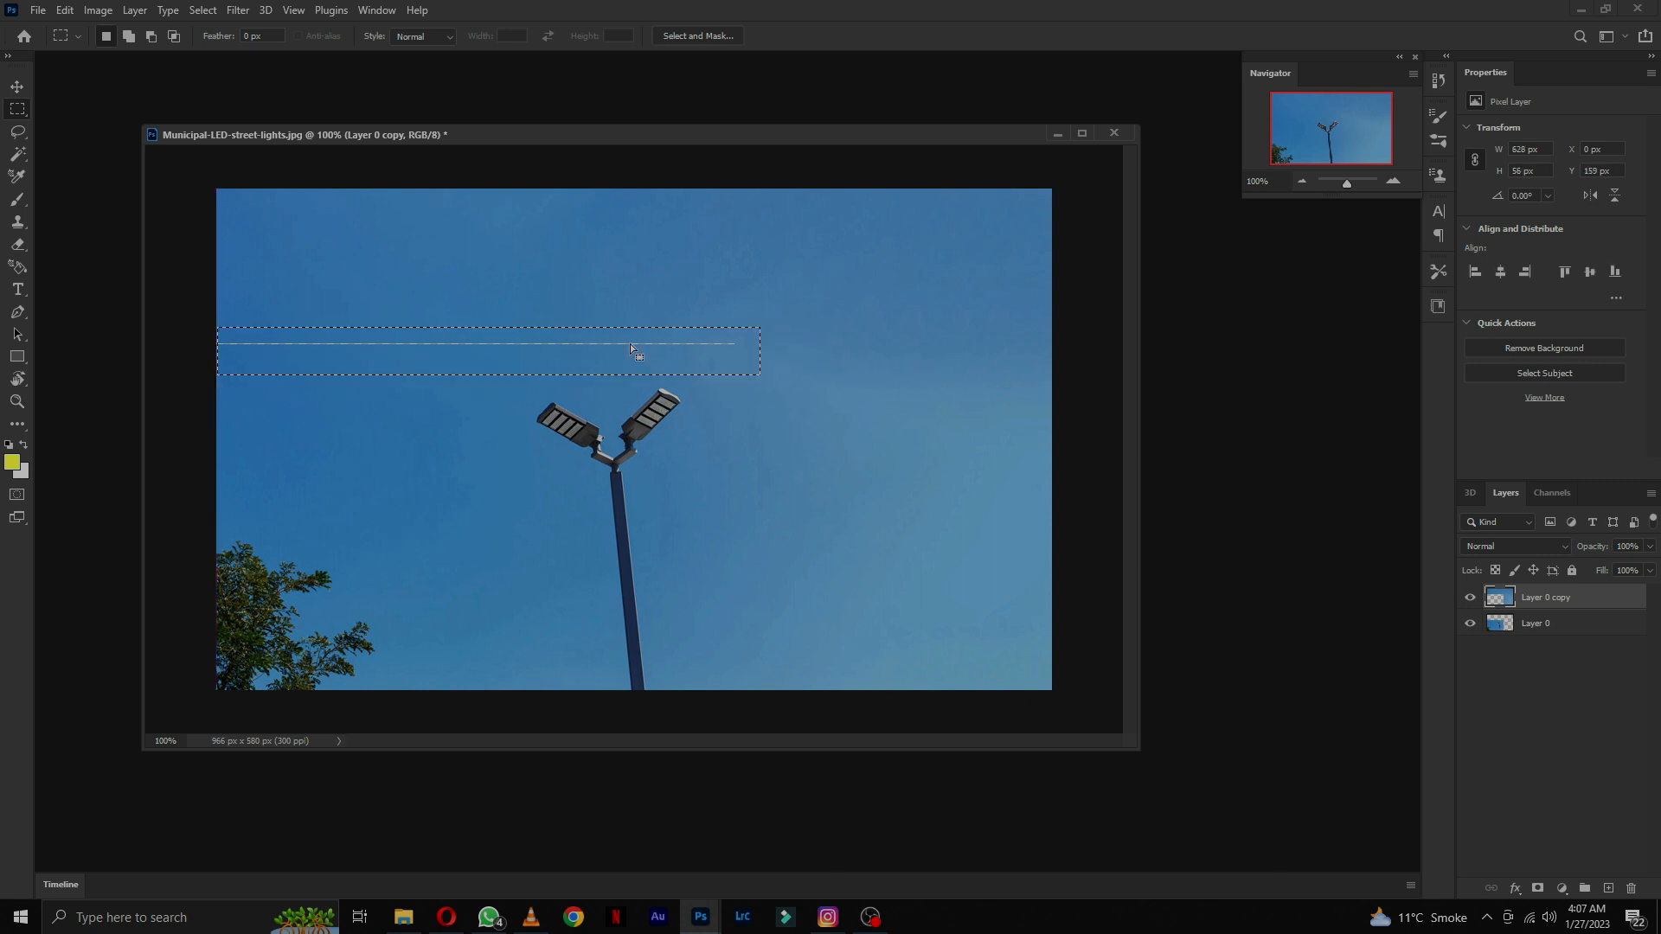
{"action": "left_click", "coordinate": [64, 11]}
{"action": "left_click", "coordinate": [114, 314]}
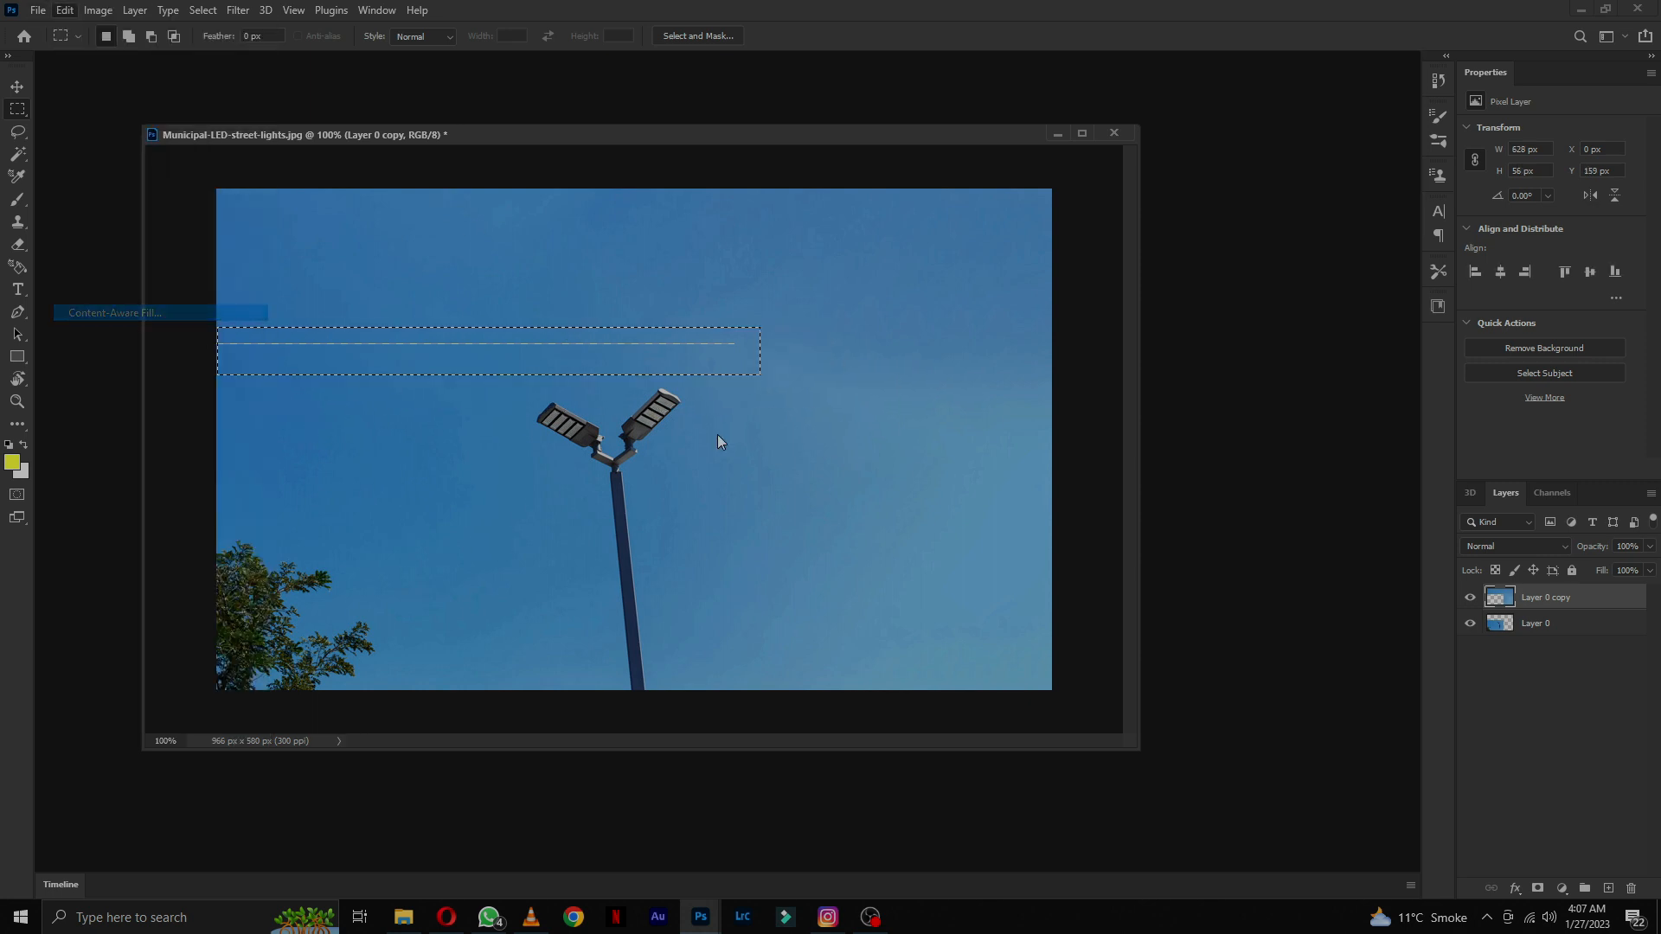
{"action": "left_click", "coordinate": [1498, 873]}
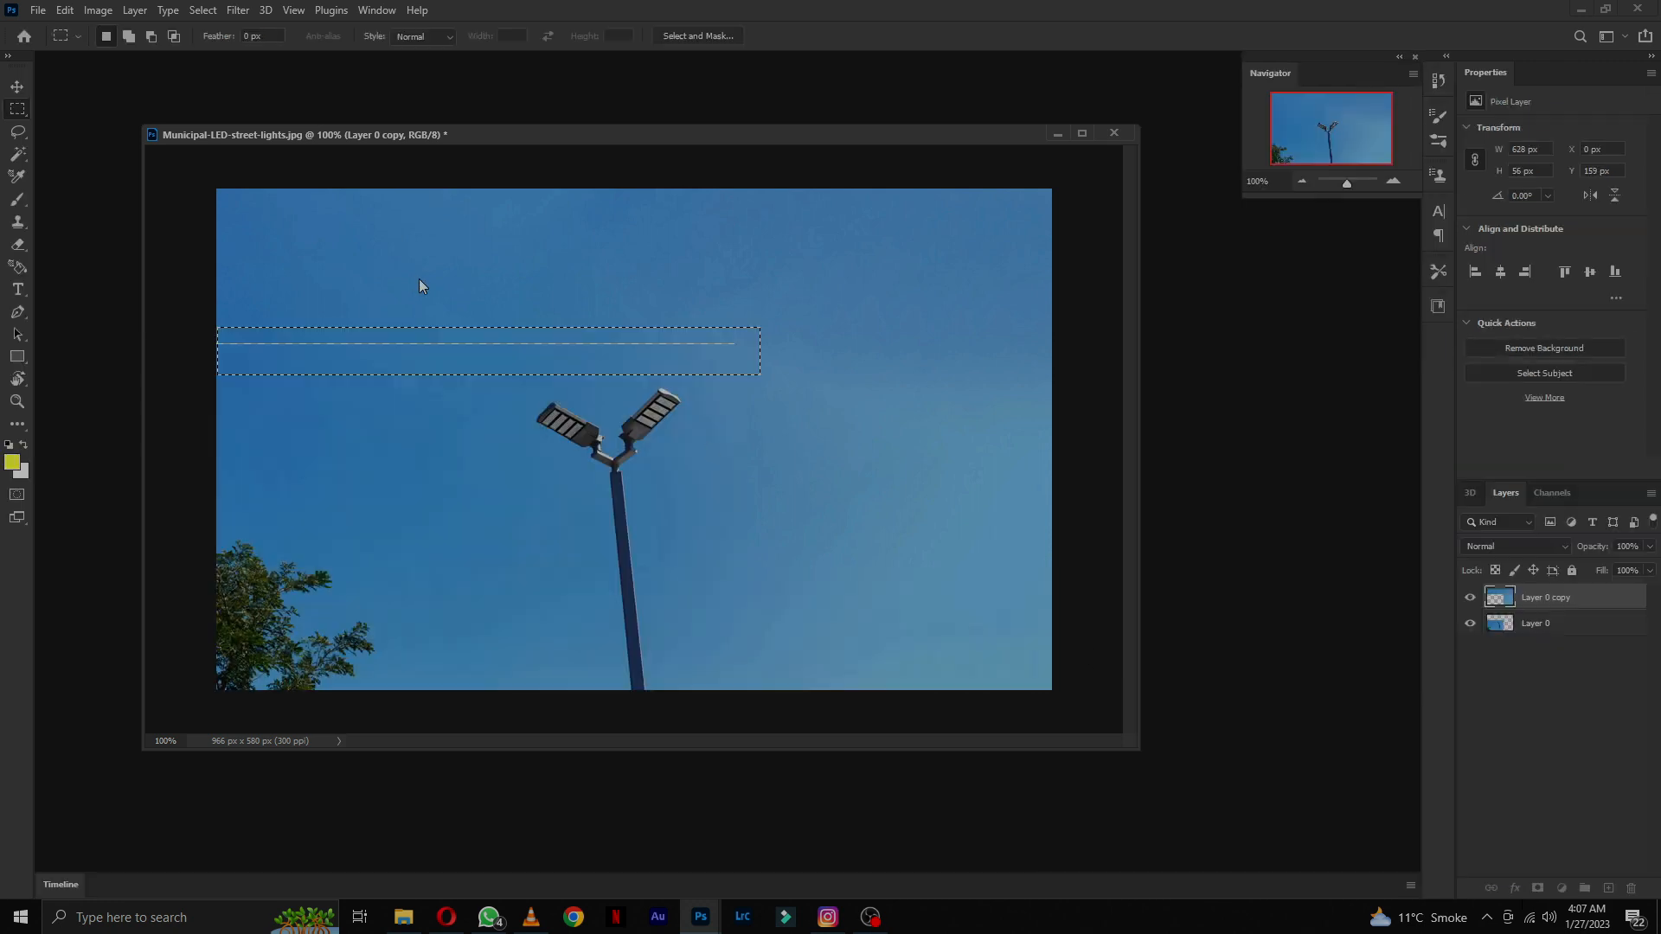
{"action": "key", "text": "super"}
{"action": "key", "text": "super"}
{"action": "left_click", "coordinate": [18, 131]}
{"action": "key", "text": "ctrl+d"}
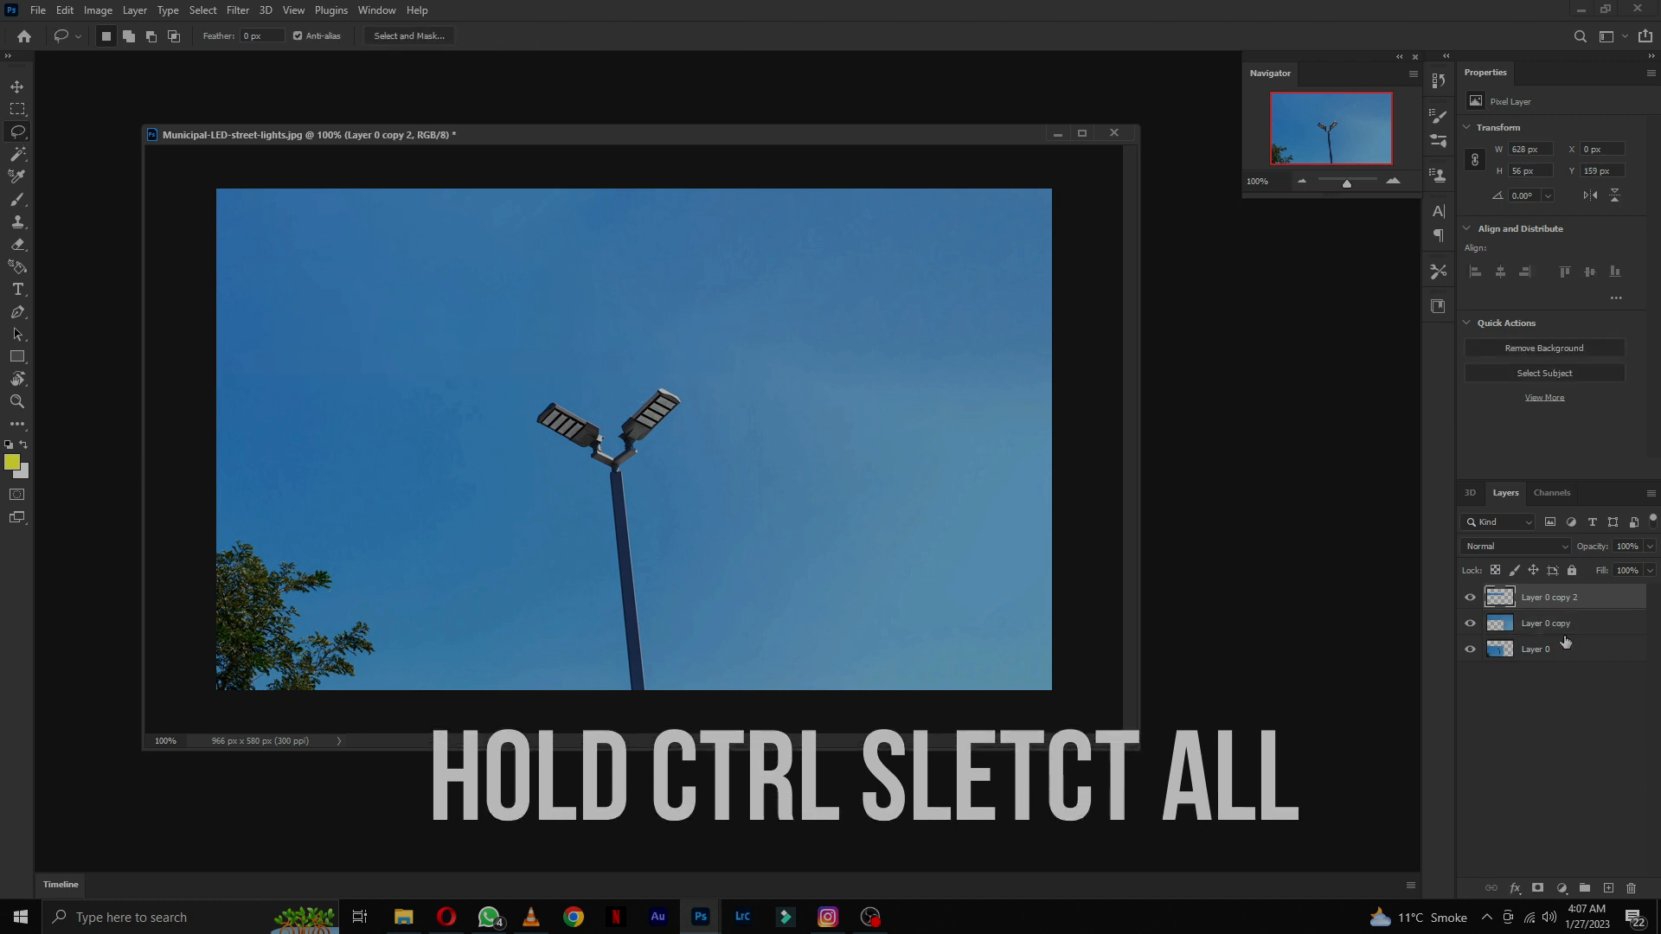
Step: Select all three layers and merge them into a single layer
{"action": "left_click", "coordinate": [1554, 660], "text": "ctrl"}
{"action": "left_click", "coordinate": [1545, 625], "text": "ctrl"}
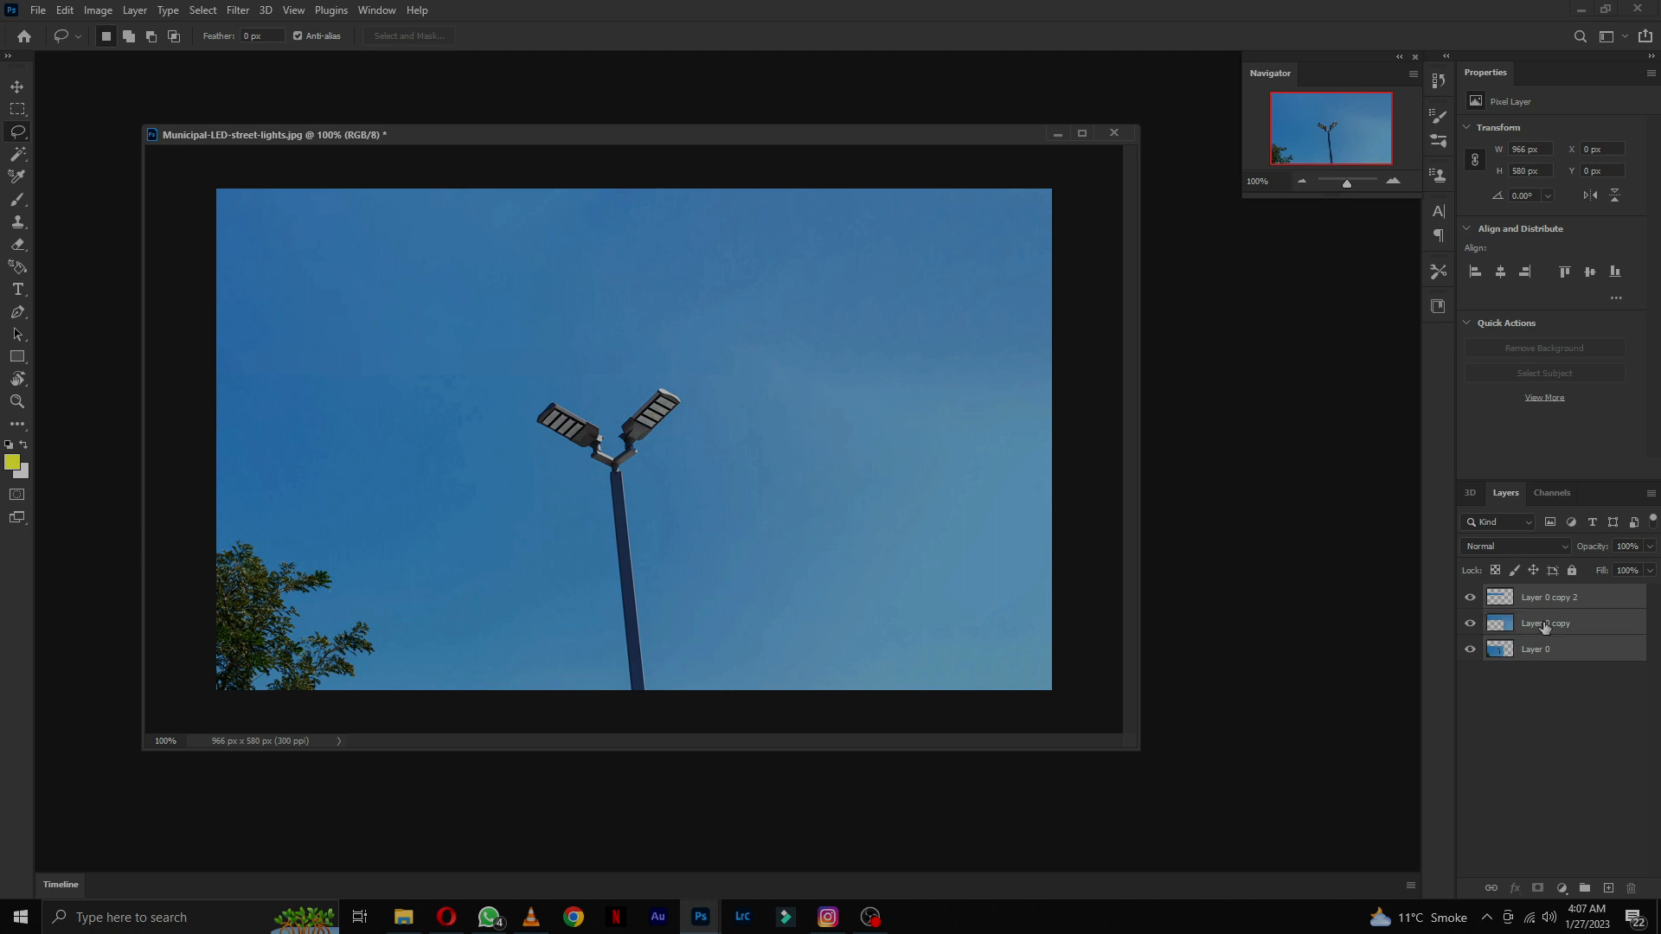
{"action": "key", "text": "ctrl+e"}
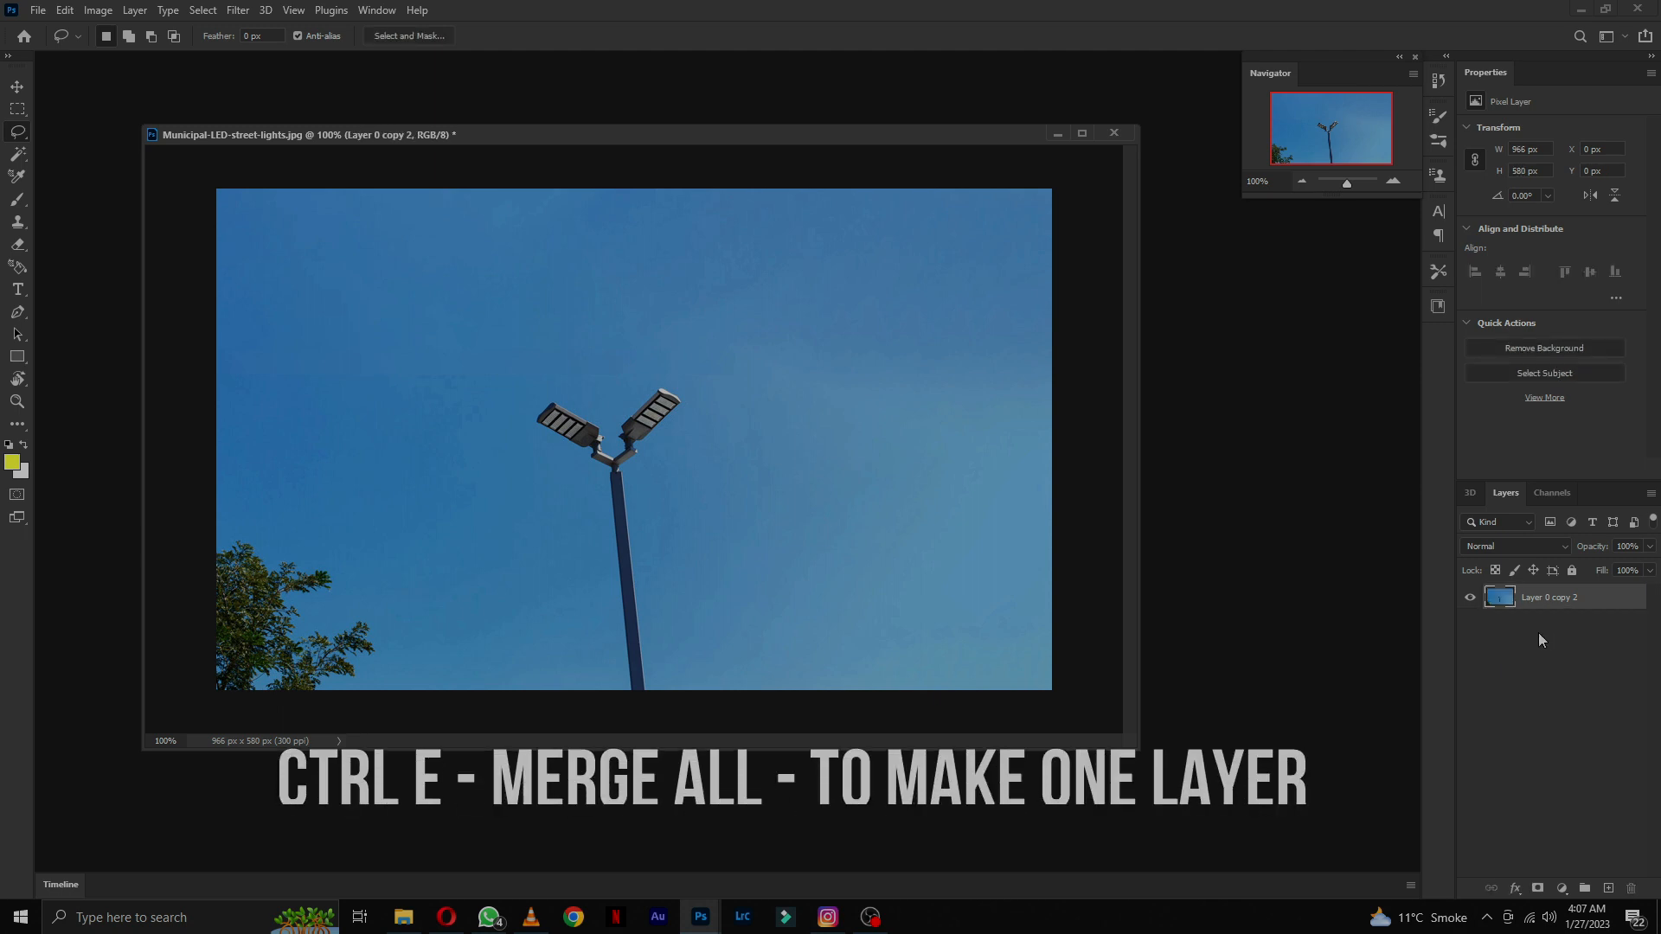
Step: Save the image on the computer as a JPEG named "Bigger Size" in Downloads, with quality 12 (Maximum)
{"action": "key", "text": "ctrl+shift+s"}
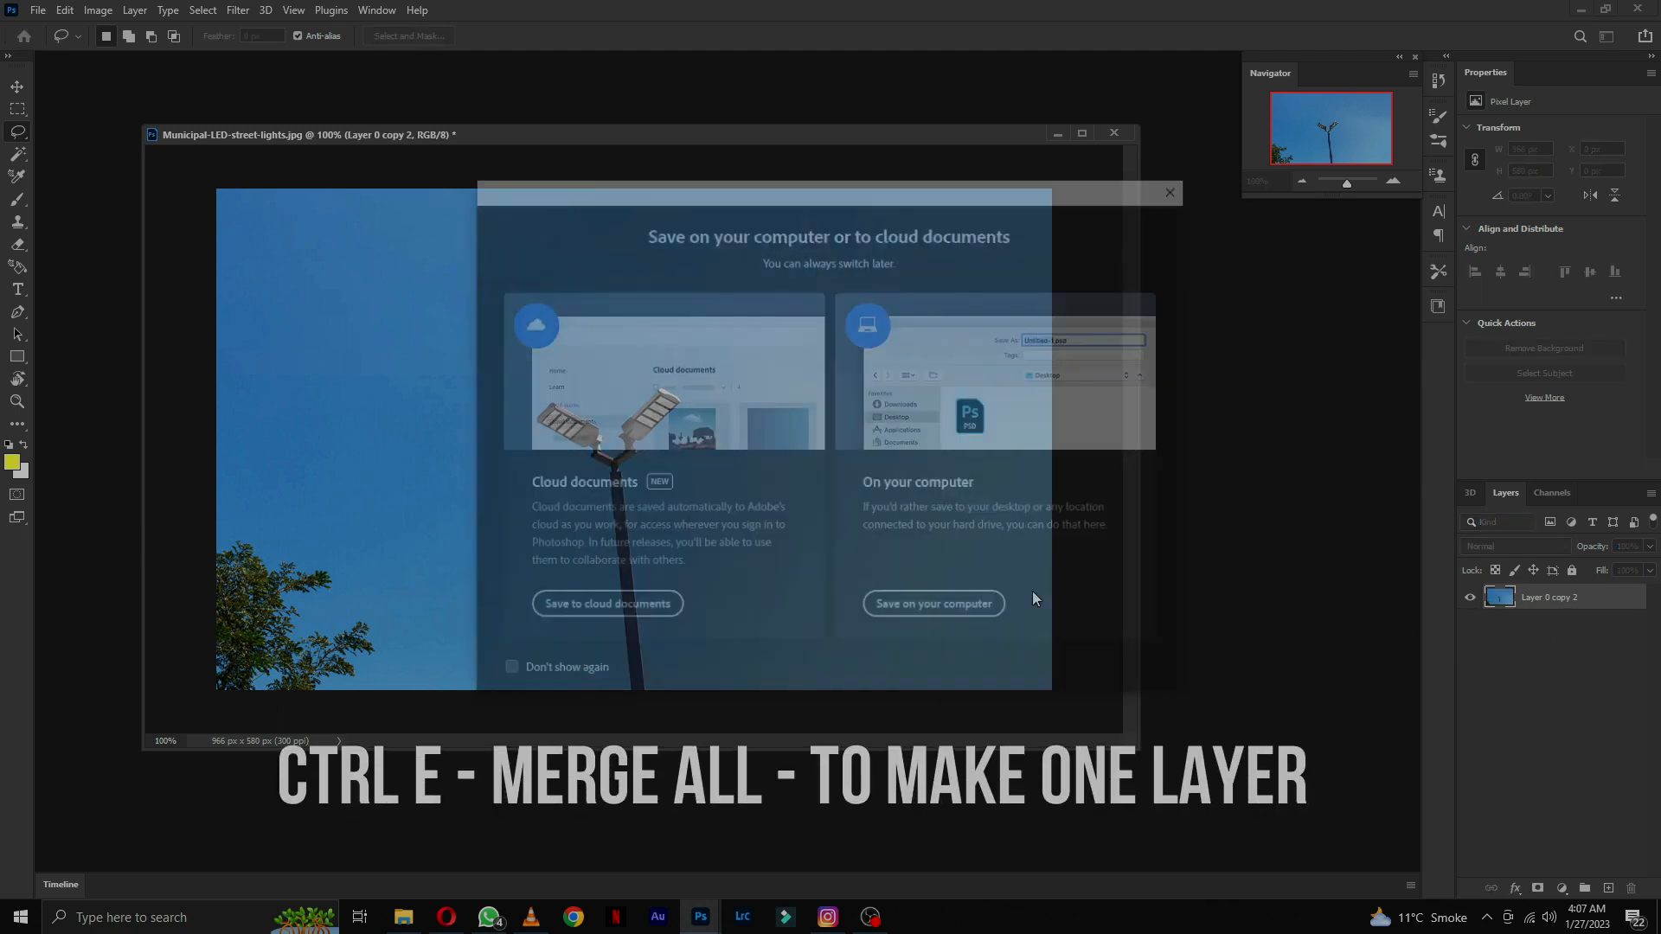
{"action": "left_click", "coordinate": [953, 603]}
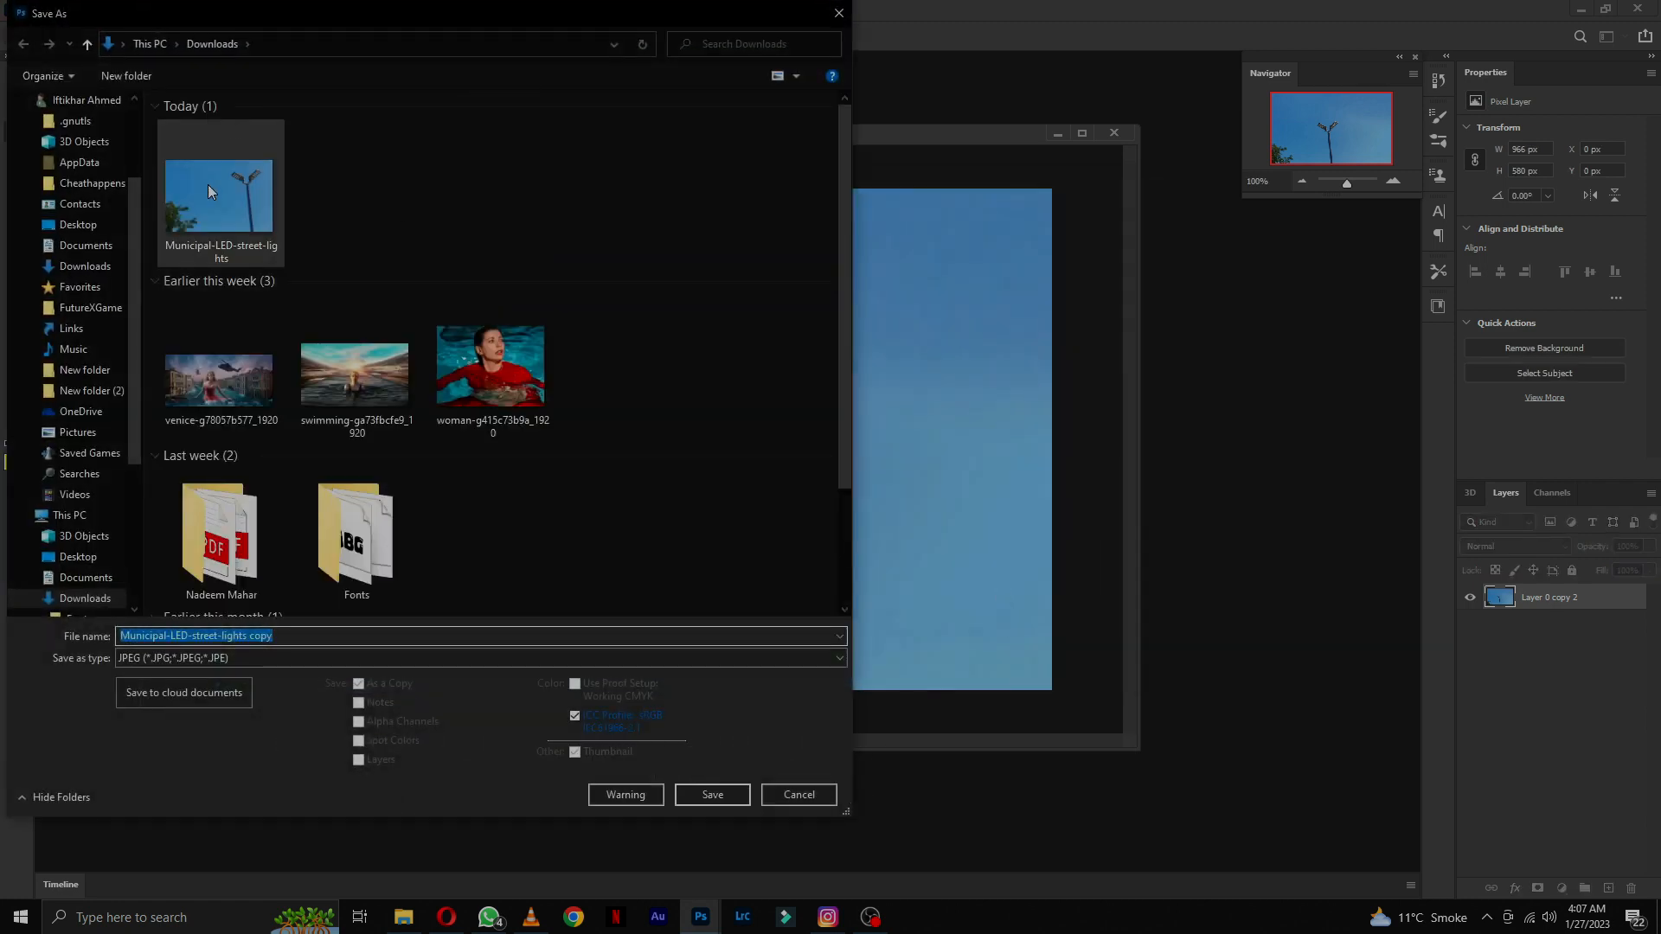
{"action": "left_click", "coordinate": [389, 633]}
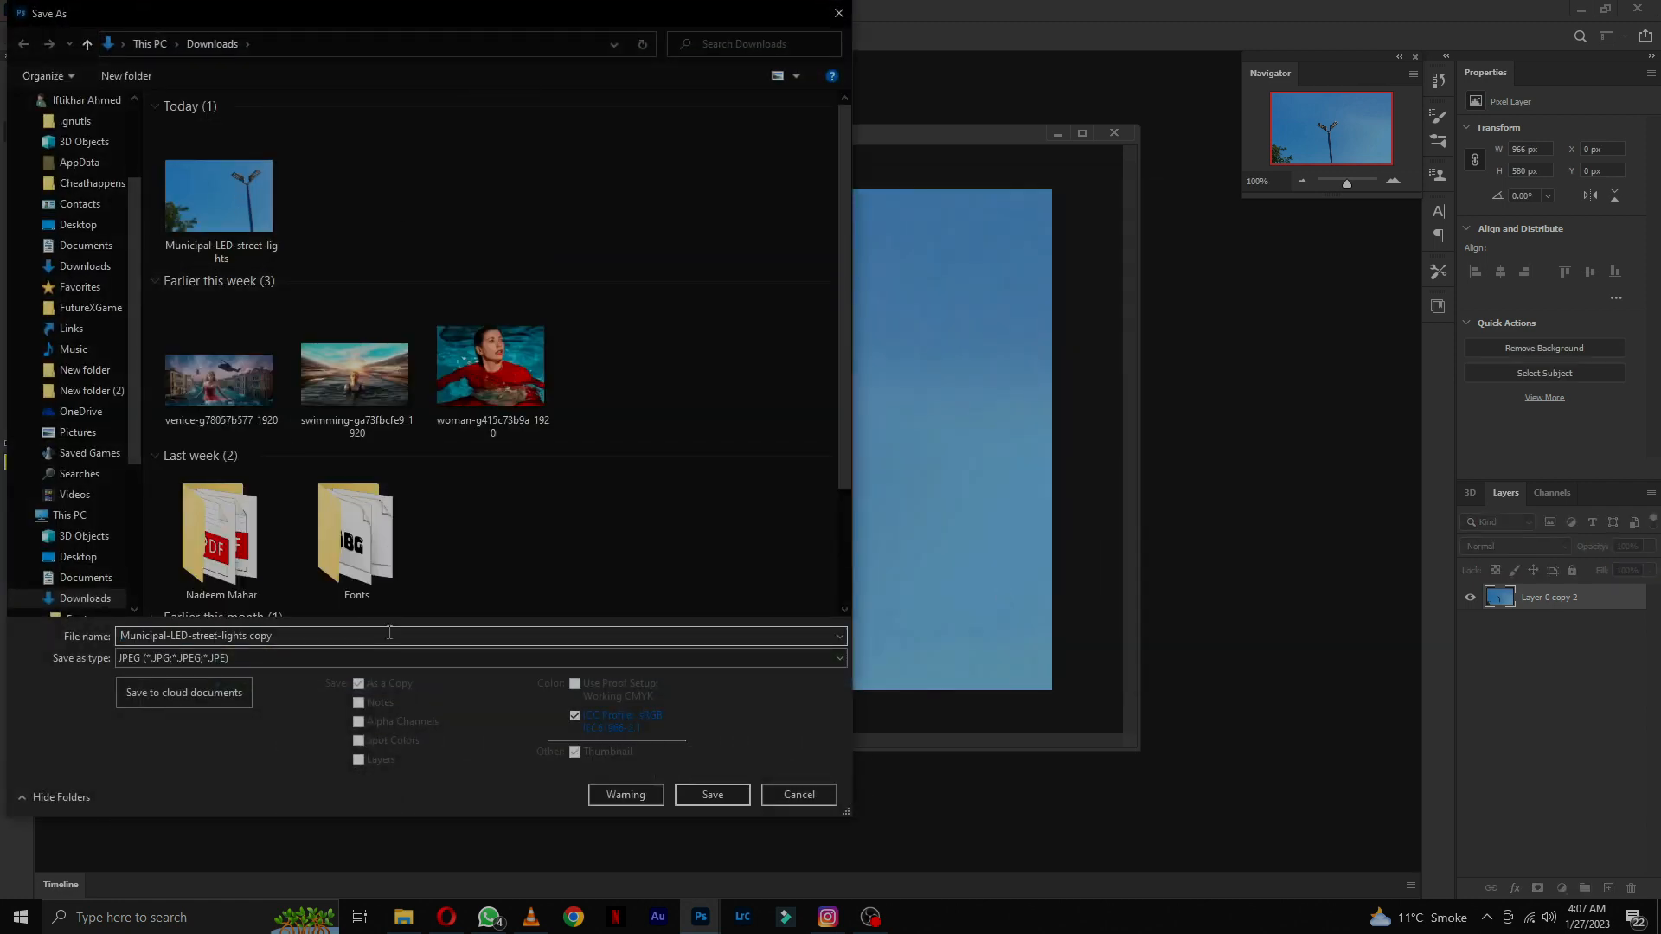
{"action": "left_click_drag", "start_coordinate": [370, 639], "coordinate": [68, 620]}
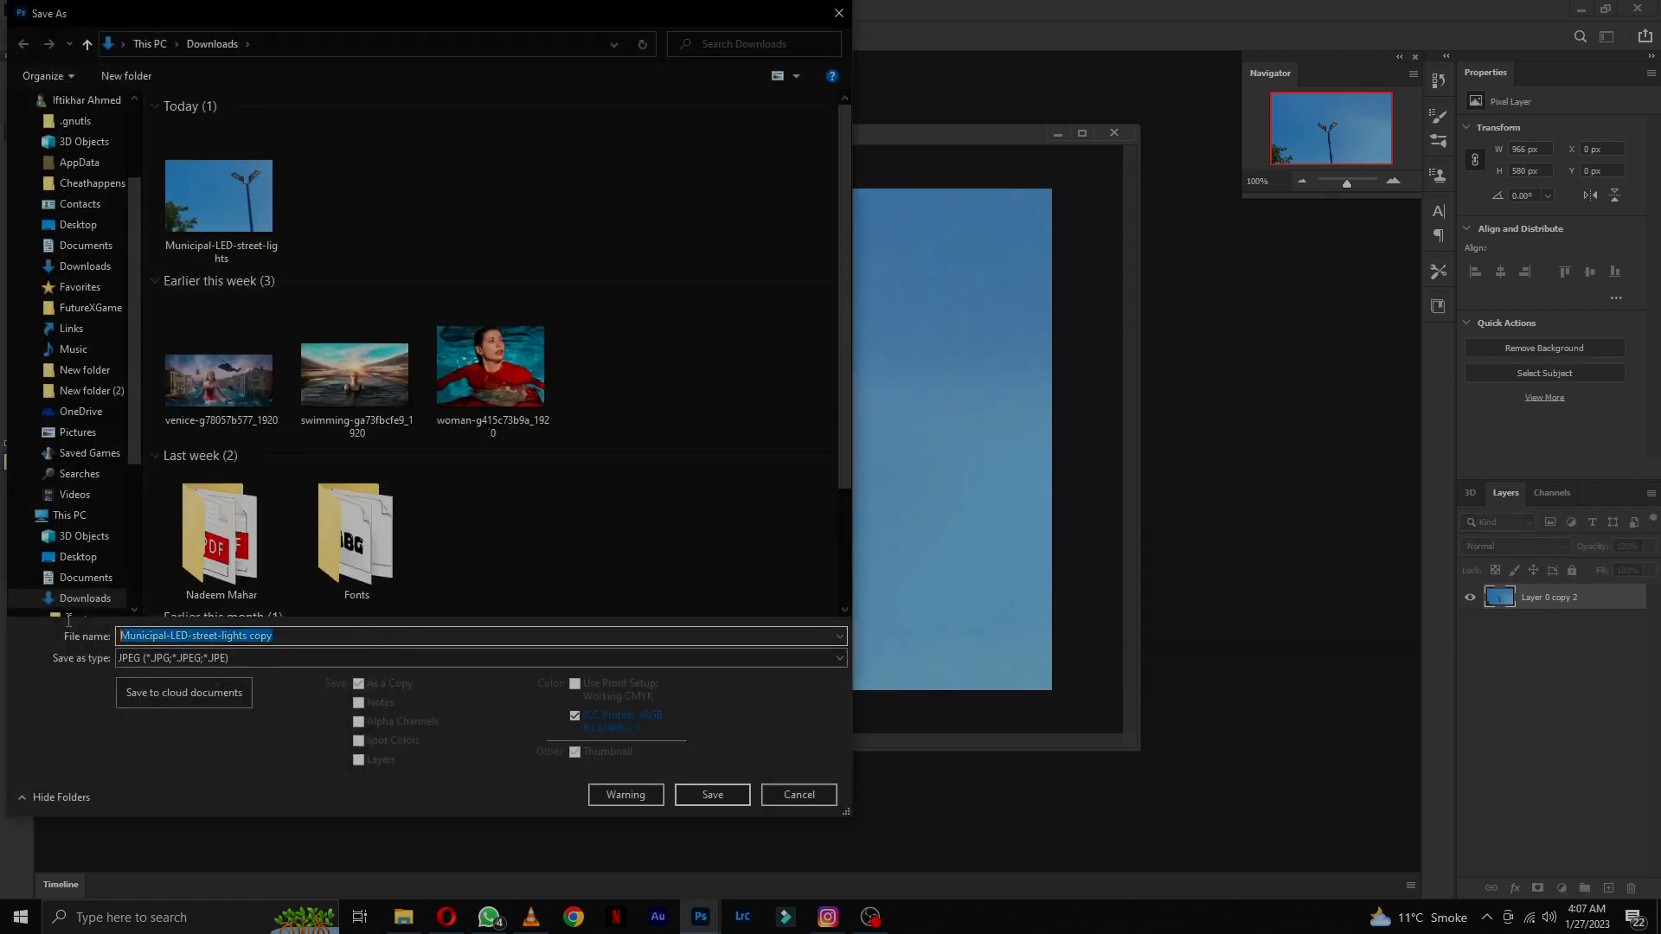
{"action": "type", "text": "Bigg"}
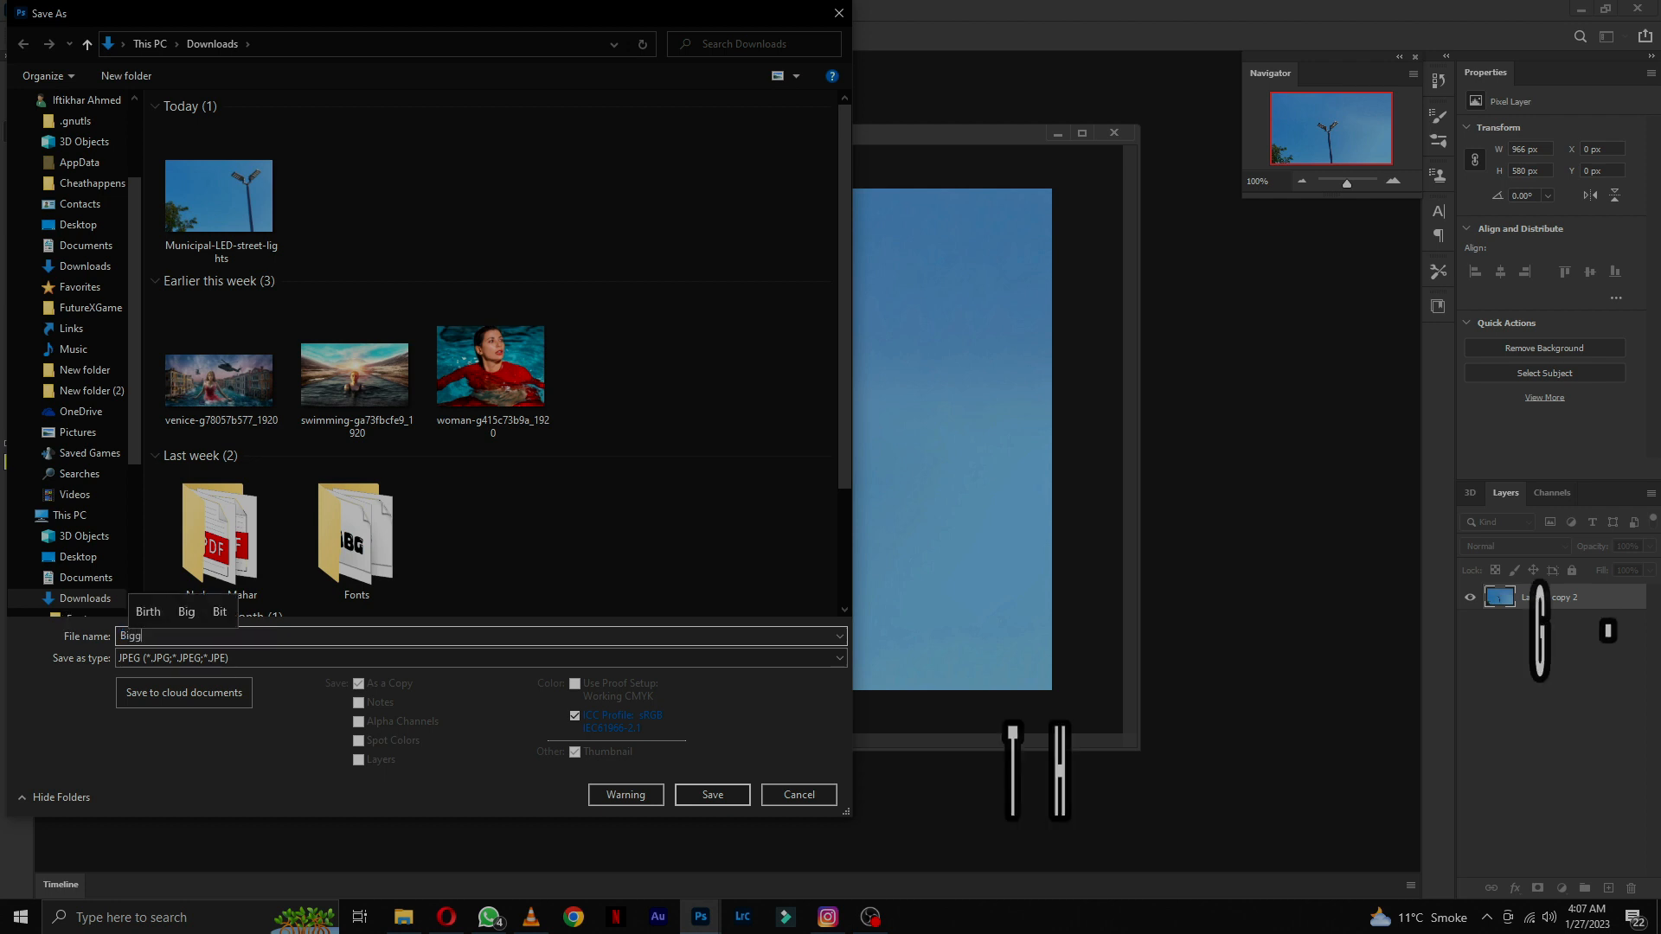
{"action": "type", "text": "er Size"}
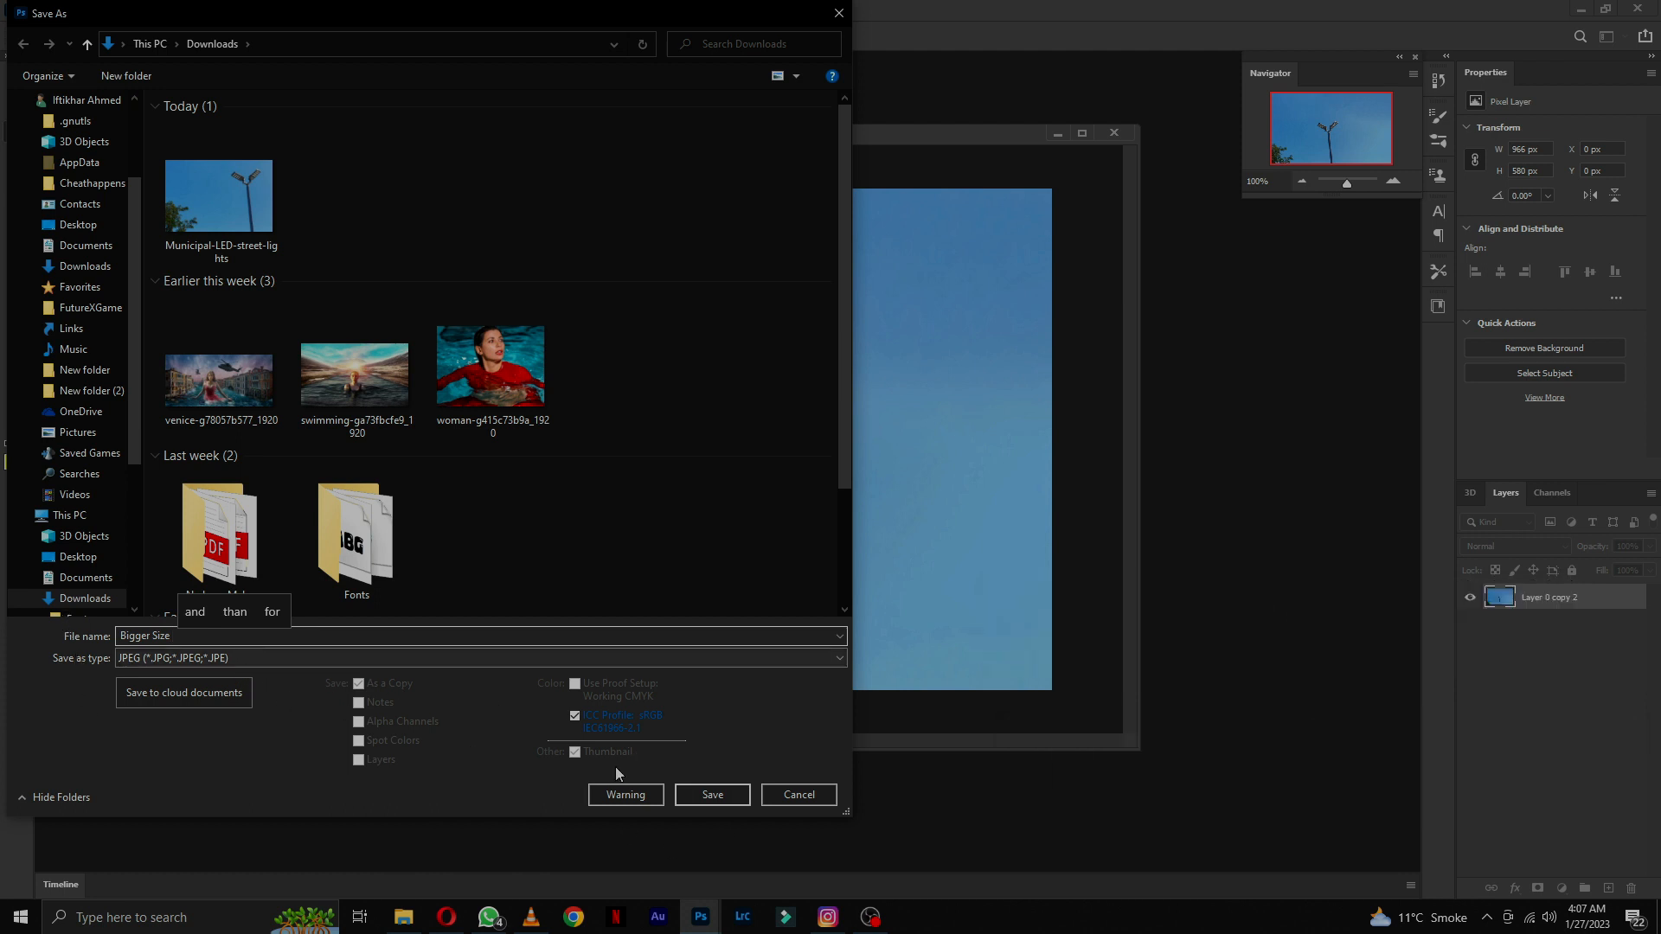
{"action": "left_click", "coordinate": [727, 796]}
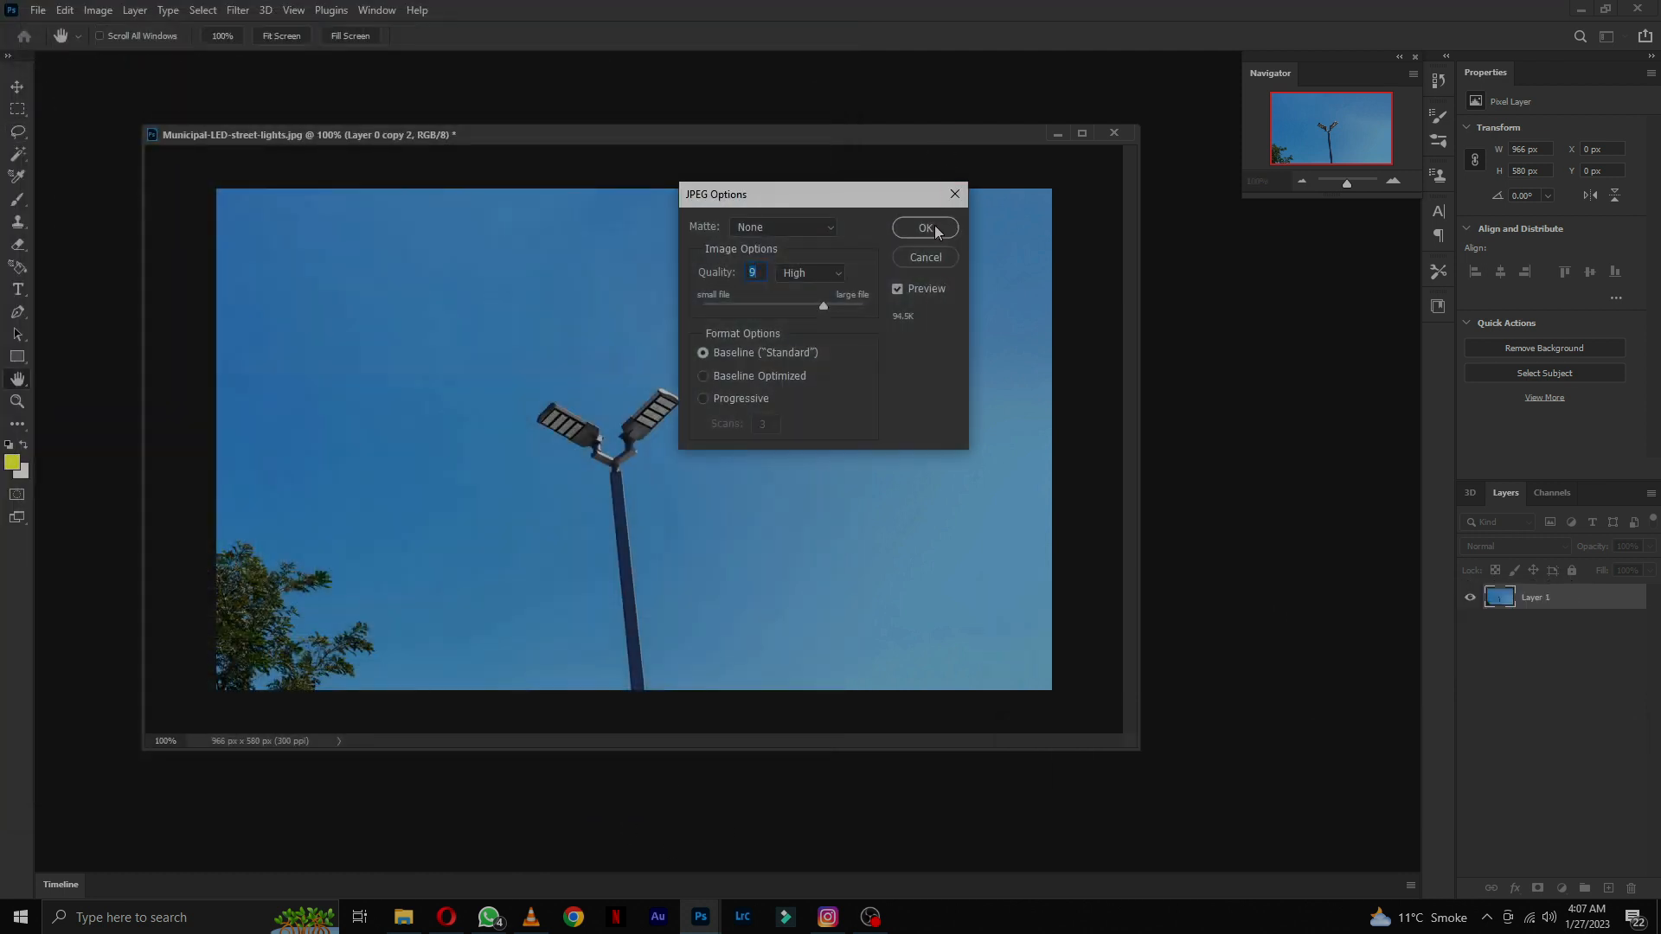
{"action": "left_click_drag", "start_coordinate": [828, 304], "coordinate": [937, 300]}
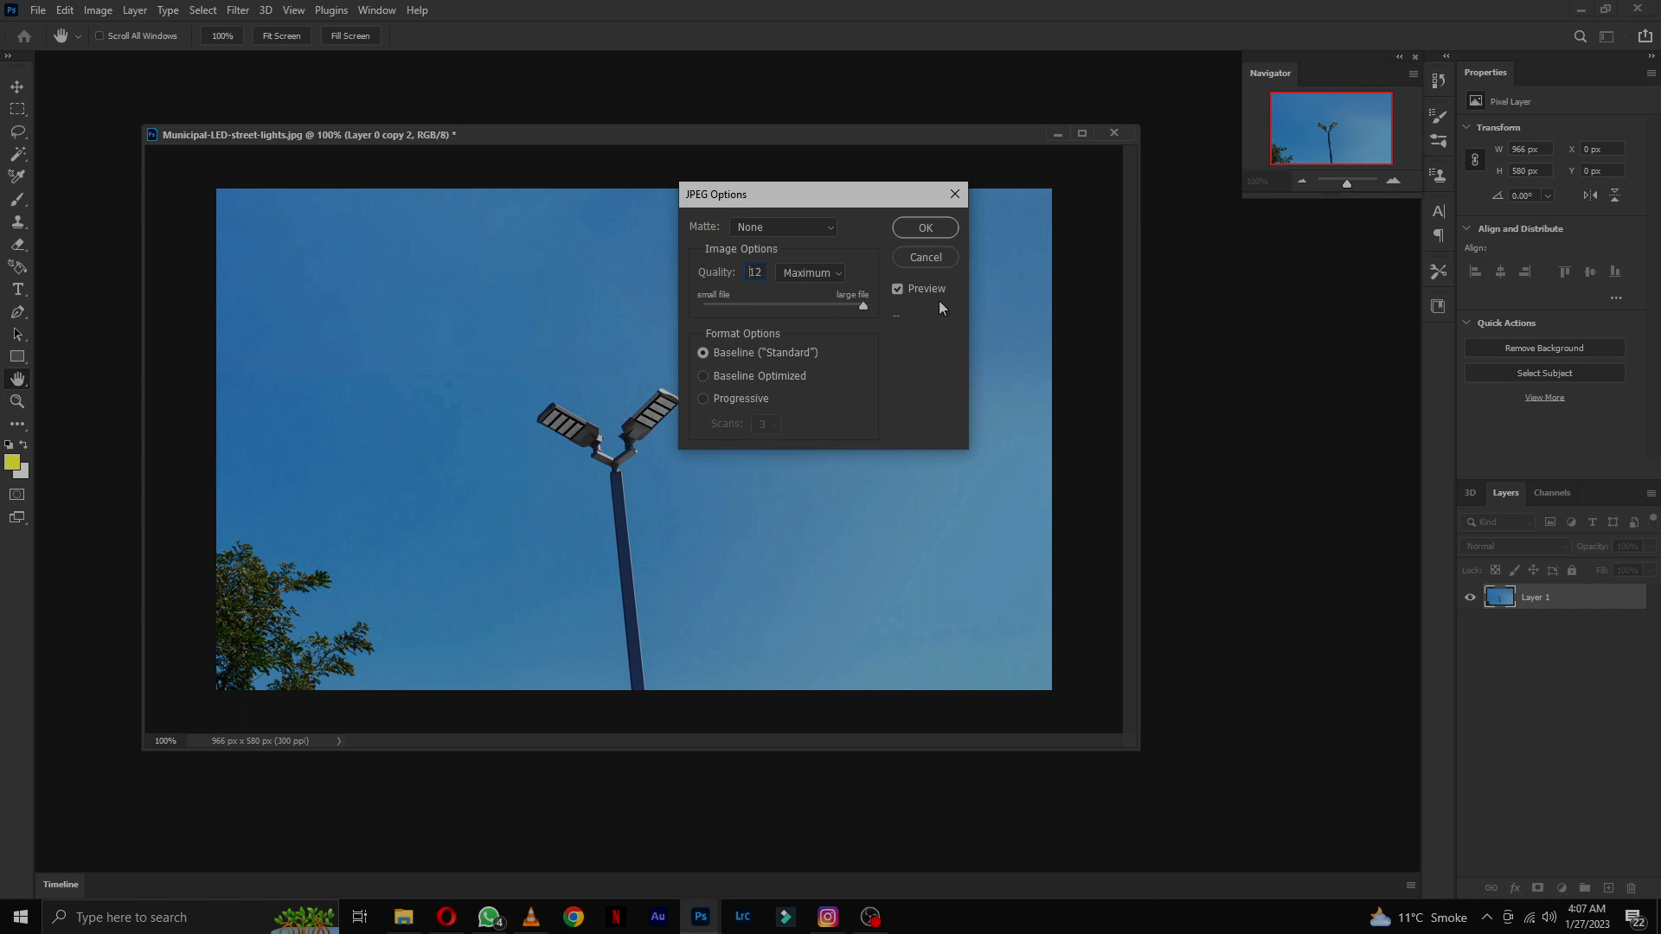
{"action": "left_click", "coordinate": [945, 230]}
Step: Close the original street-light document without saving, and open the "Bigger Size" image from Downloads in an enlarged floating window
{"action": "left_click", "coordinate": [1114, 135]}
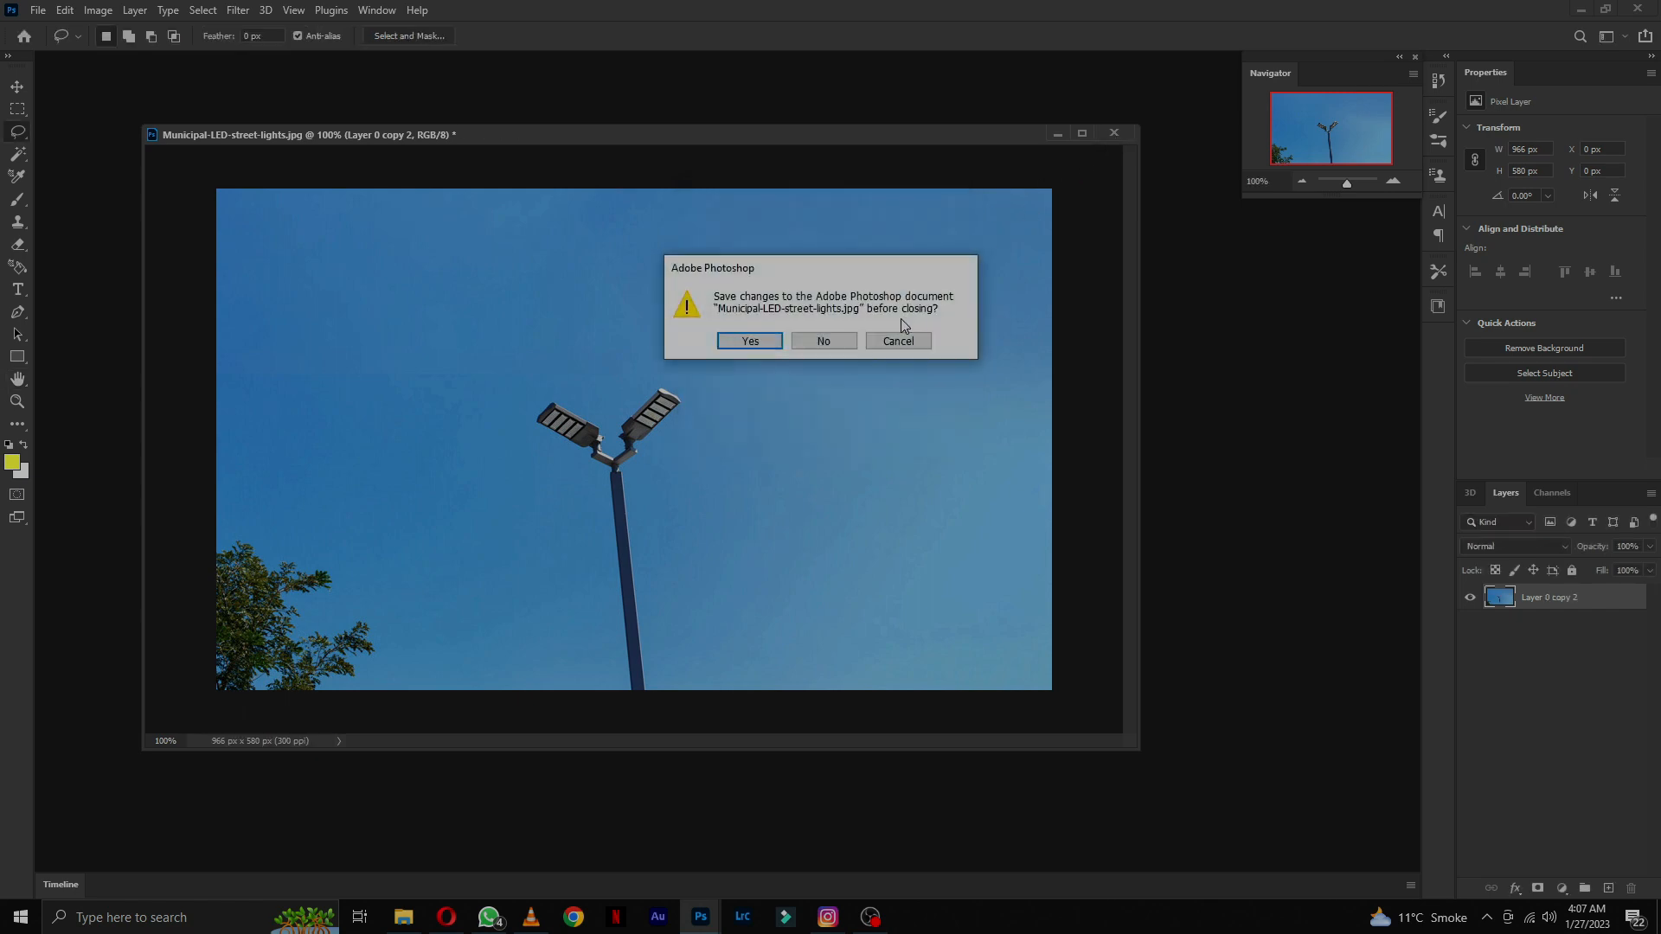
{"action": "left_click", "coordinate": [823, 341]}
{"action": "key", "text": "ctrl+o"}
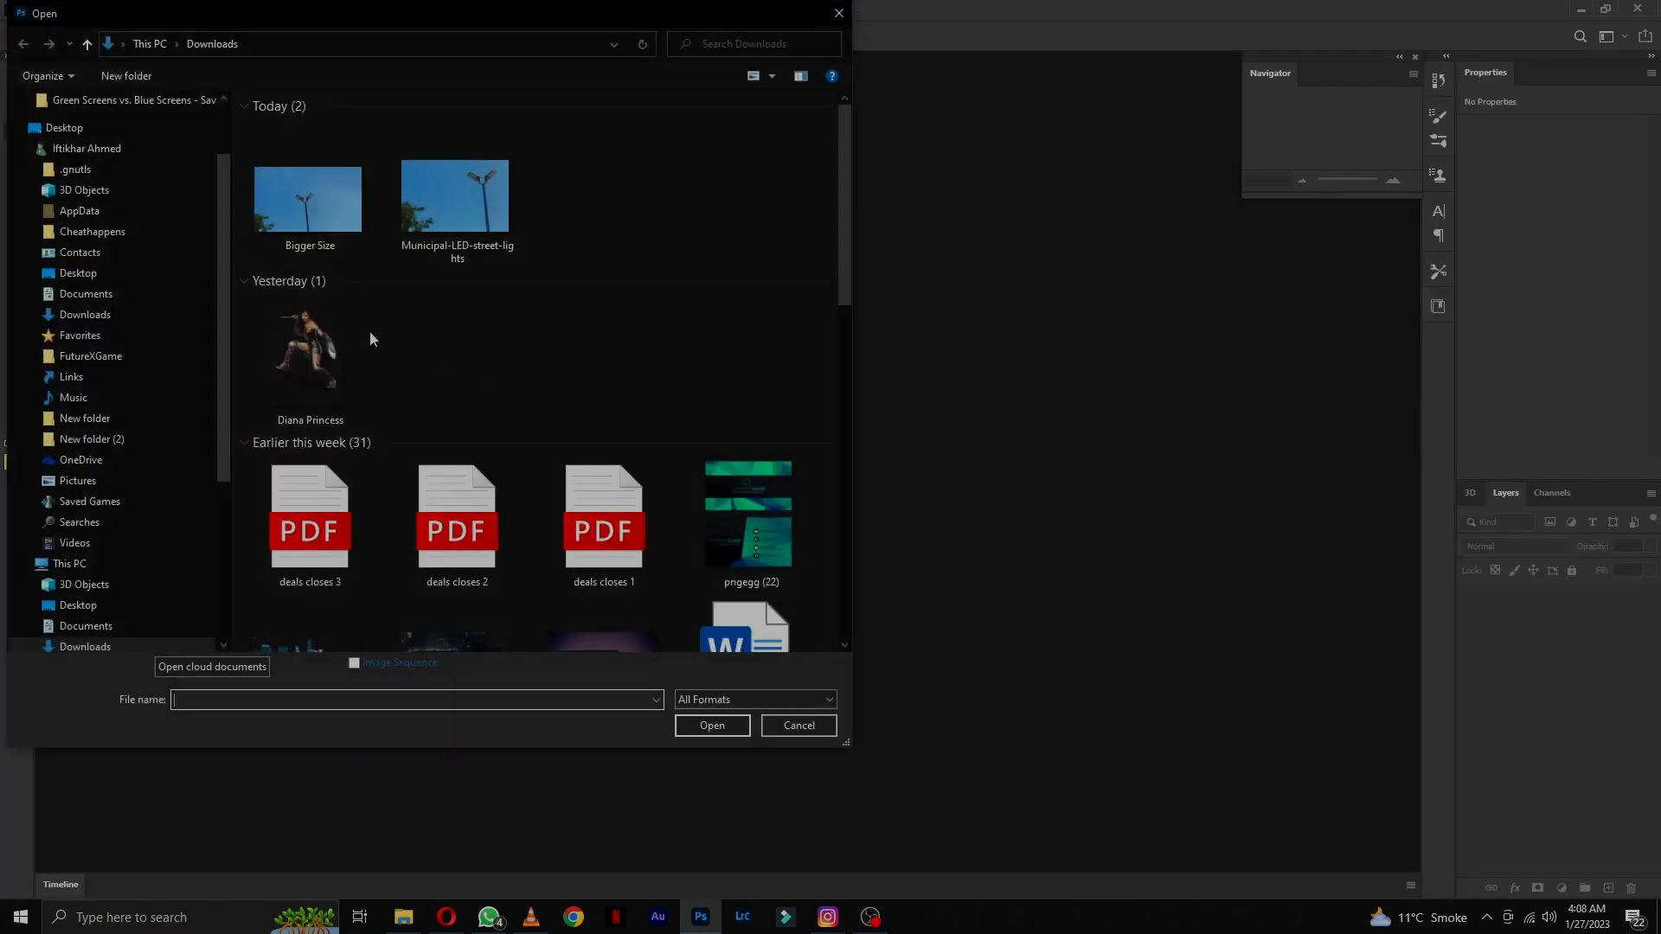
{"action": "left_click", "coordinate": [305, 216]}
{"action": "left_click", "coordinate": [714, 726]}
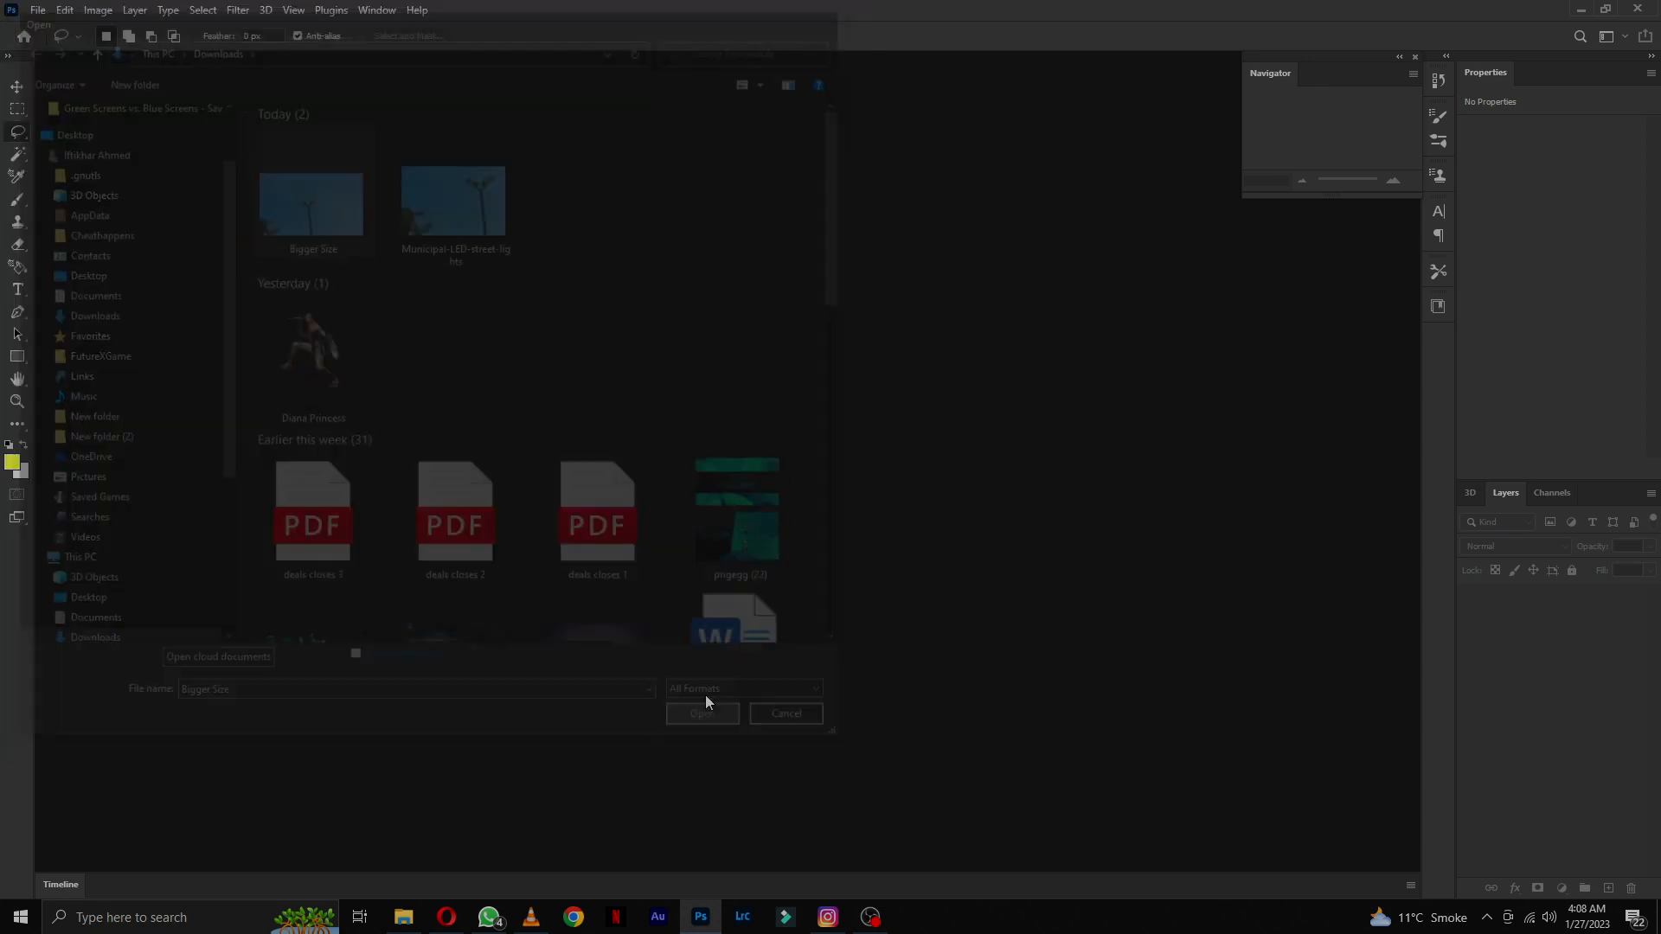
{"action": "left_click_drag", "start_coordinate": [208, 102], "coordinate": [336, 127]}
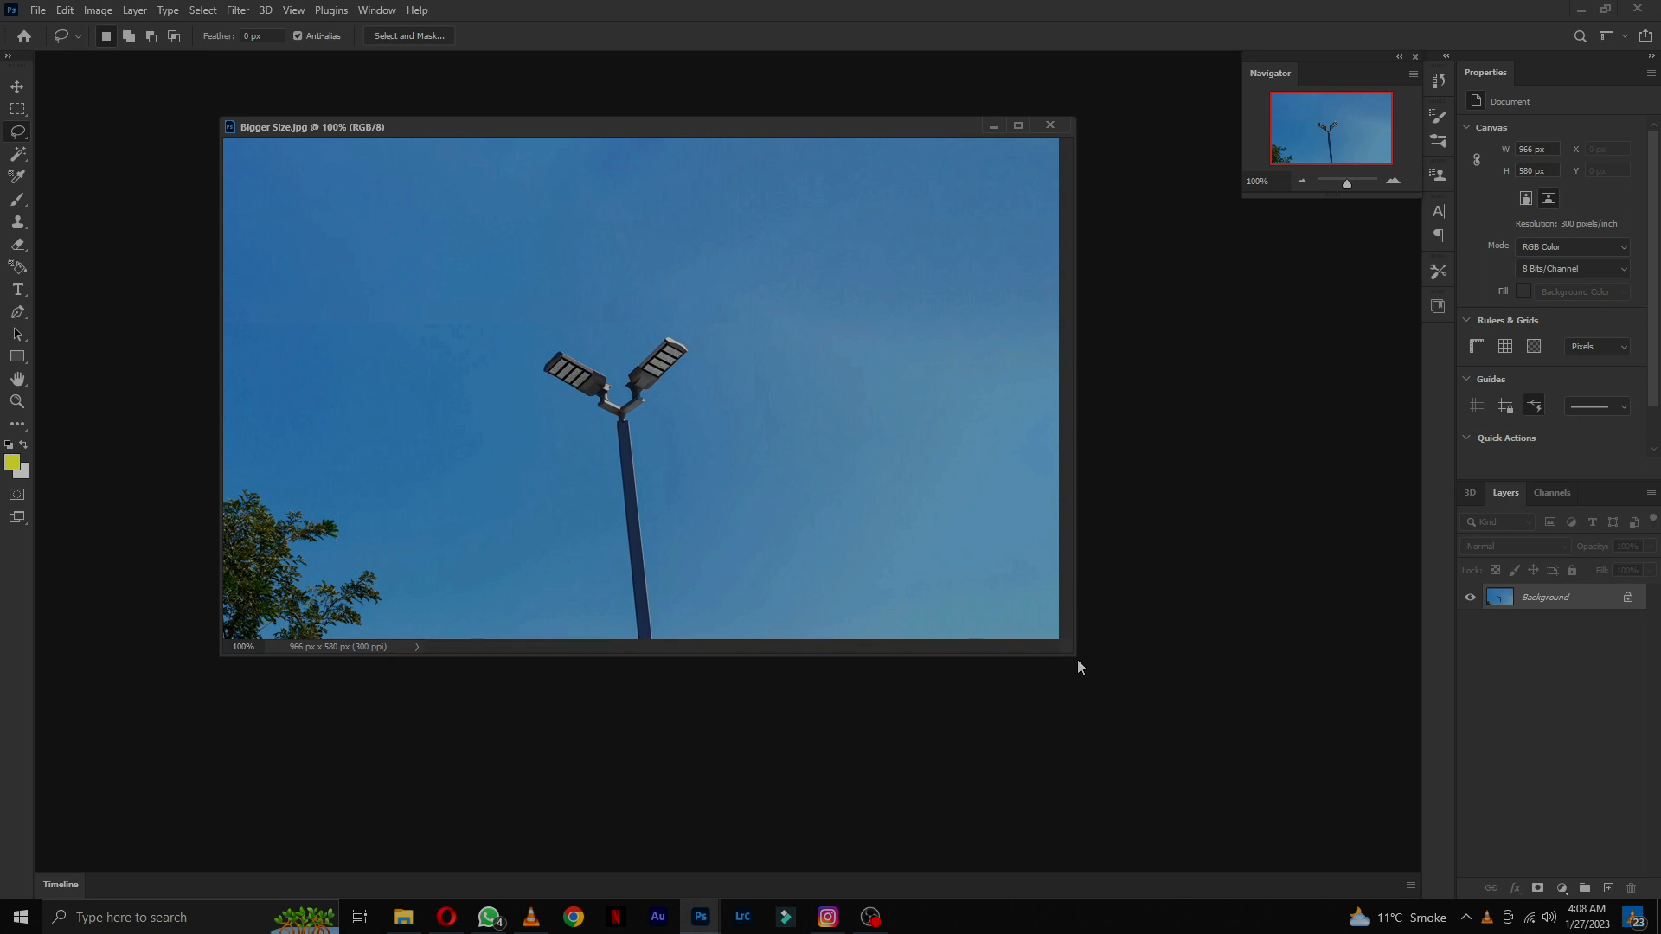
{"action": "left_click_drag", "start_coordinate": [1075, 655], "coordinate": [1164, 696]}
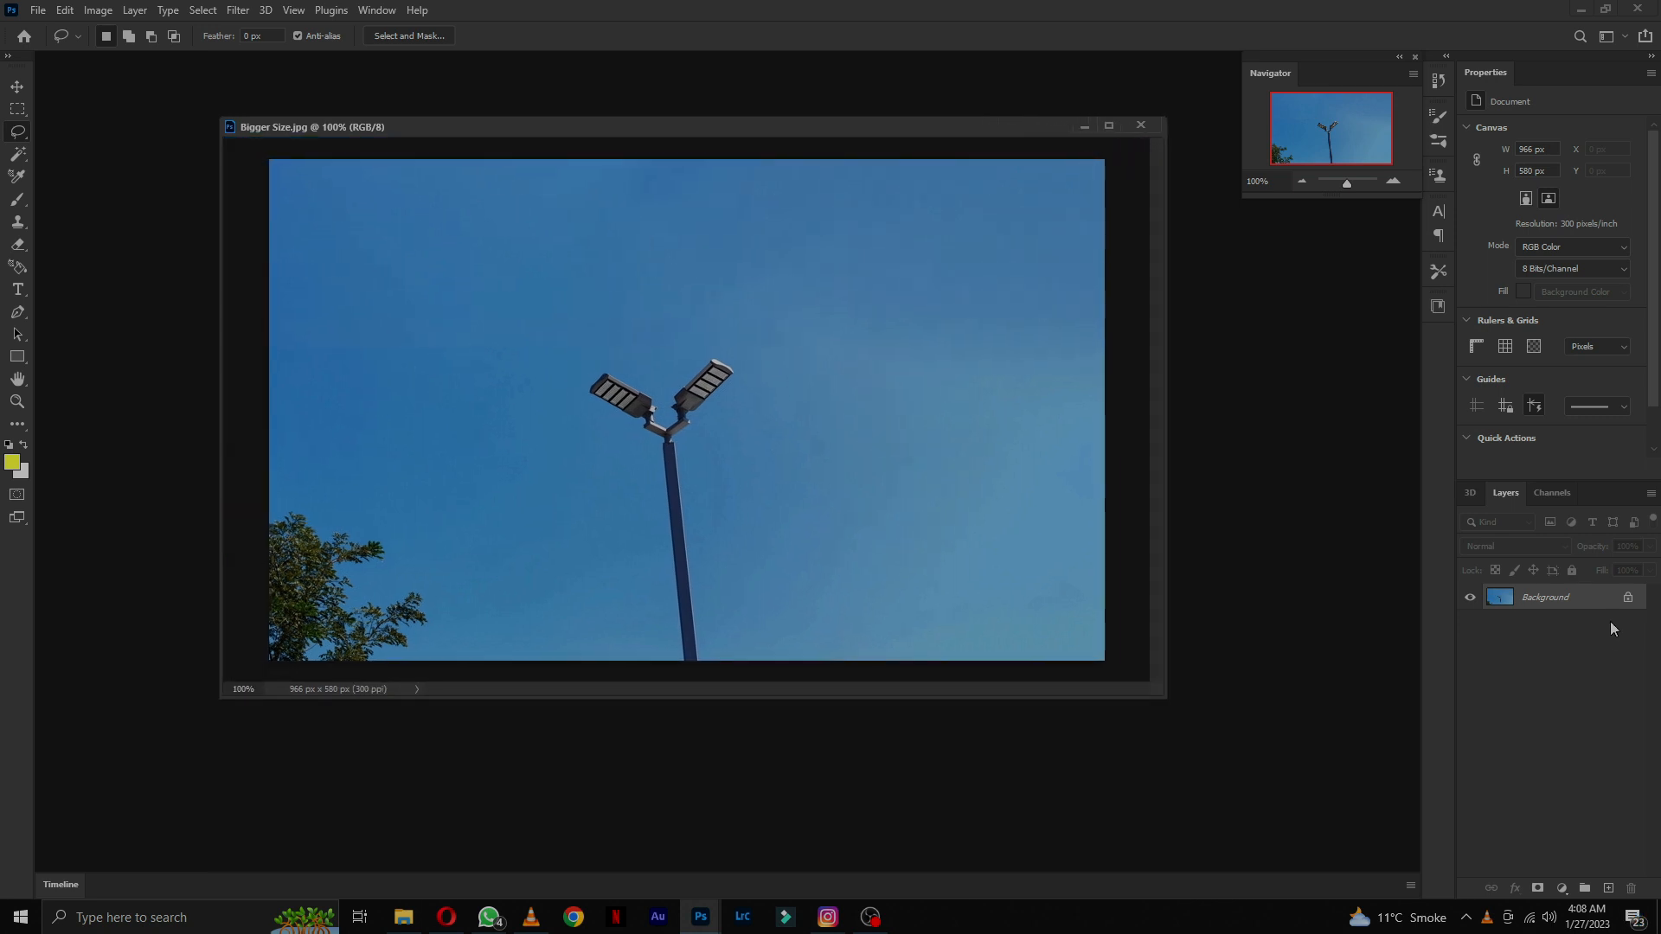
Step: Unlock the Background layer and add a Color Lookup adjustment layer using the Moonlight.3DL 3D LUT
{"action": "left_click", "coordinate": [1628, 598]}
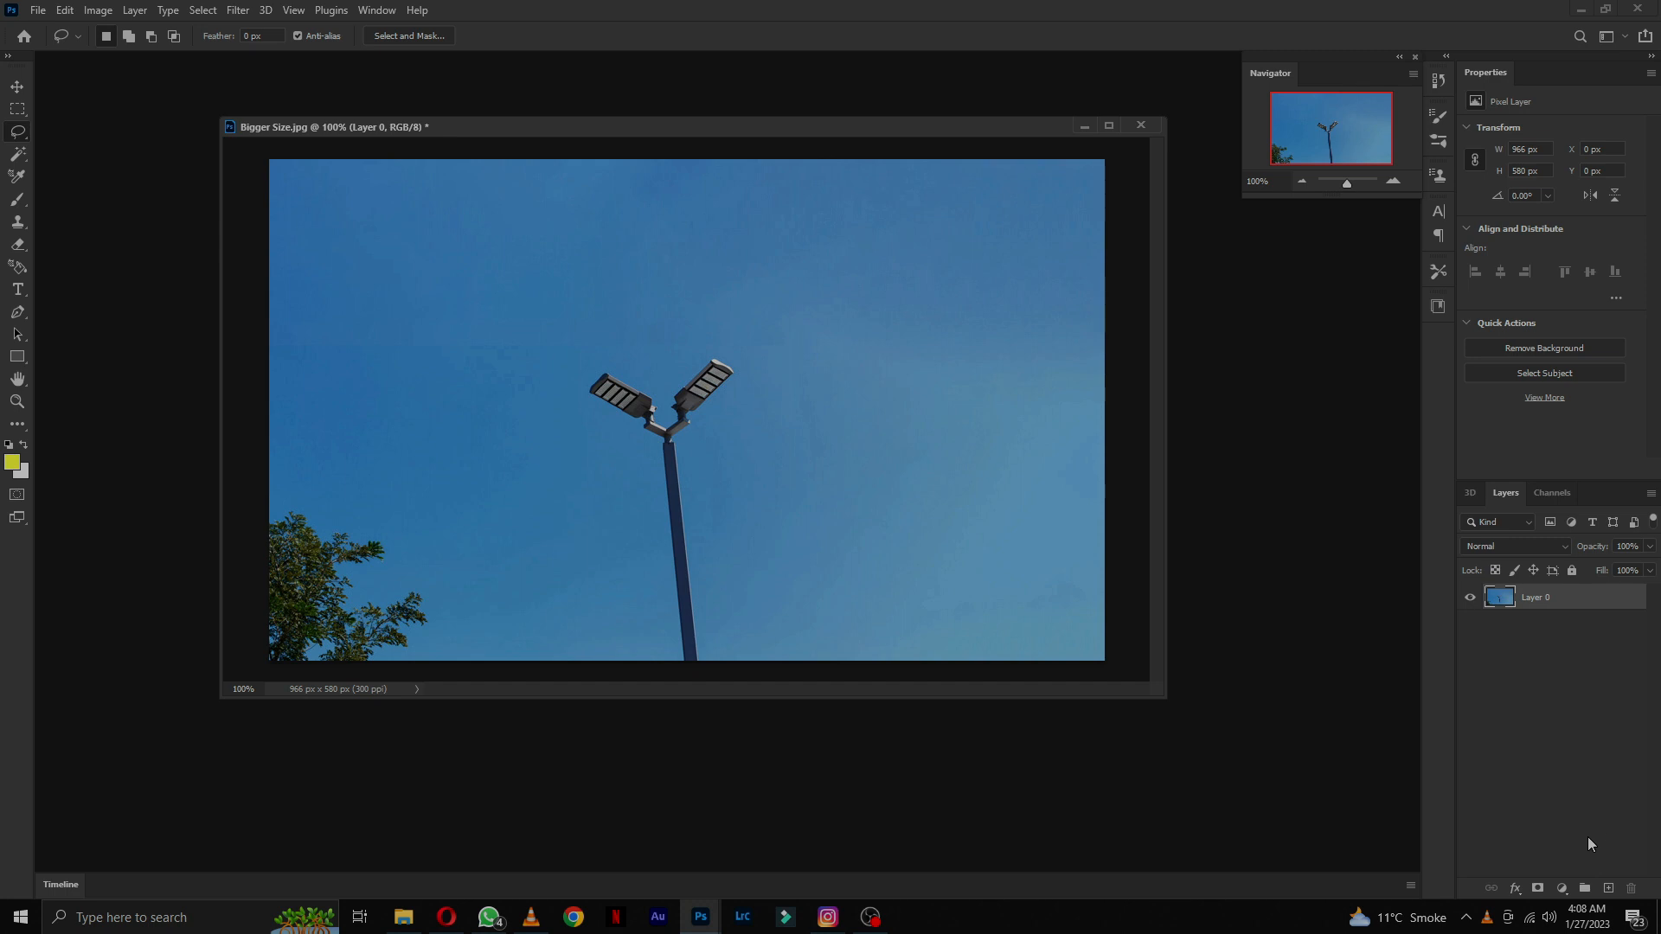
{"action": "left_click", "coordinate": [1563, 890]}
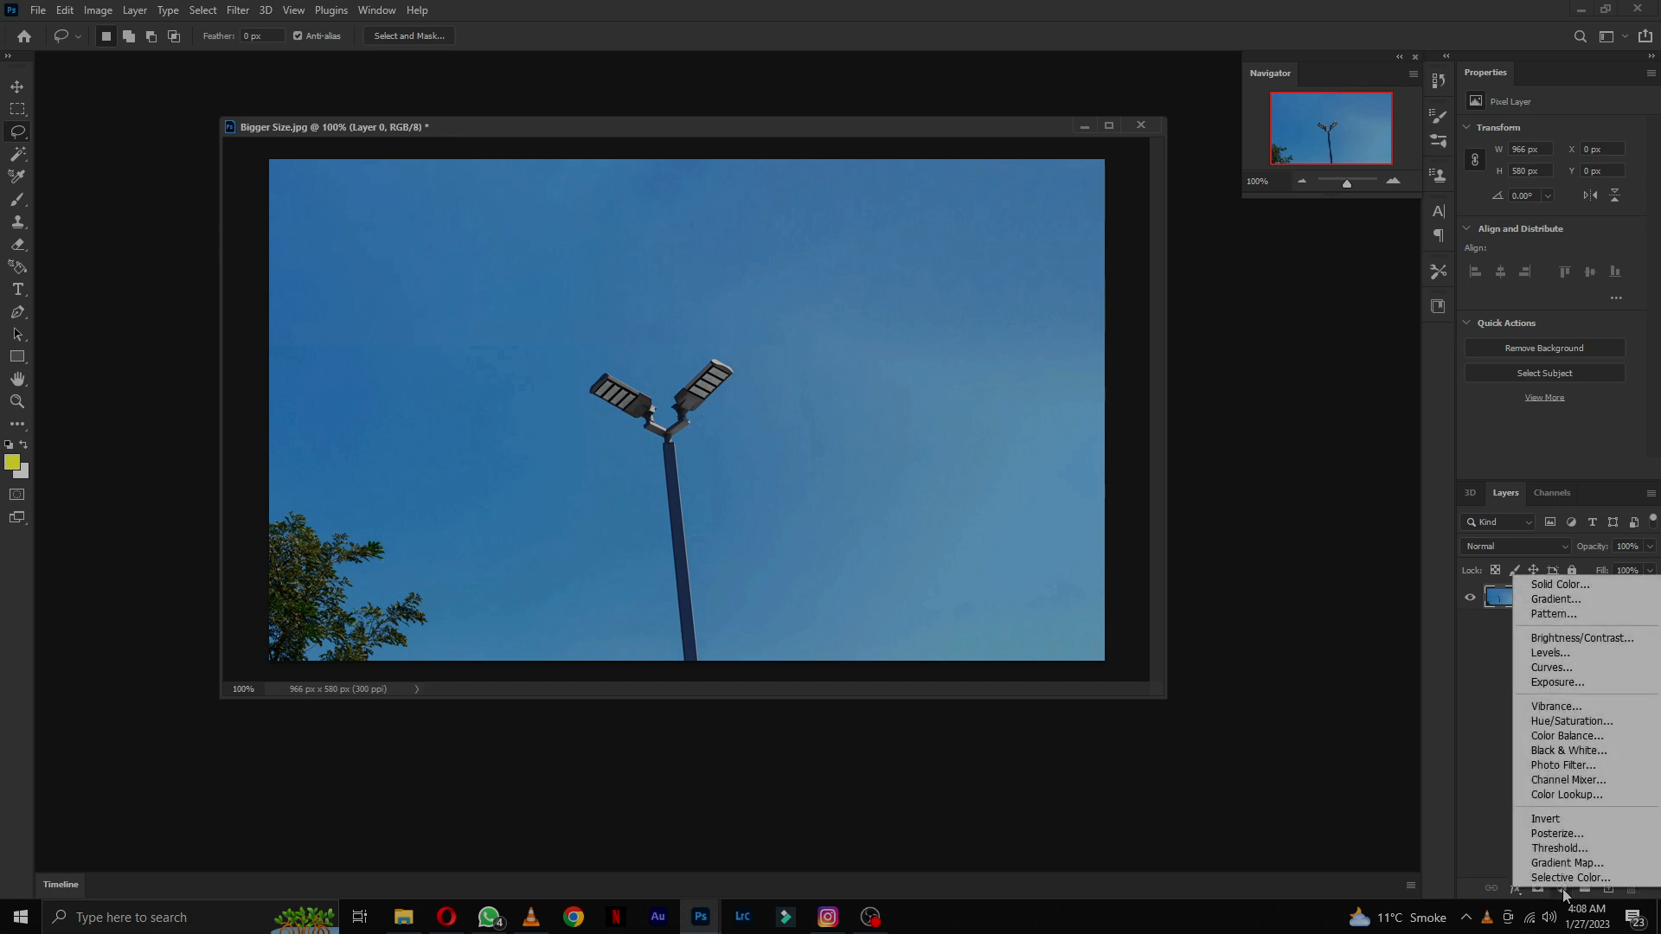
{"action": "left_click", "coordinate": [1578, 796]}
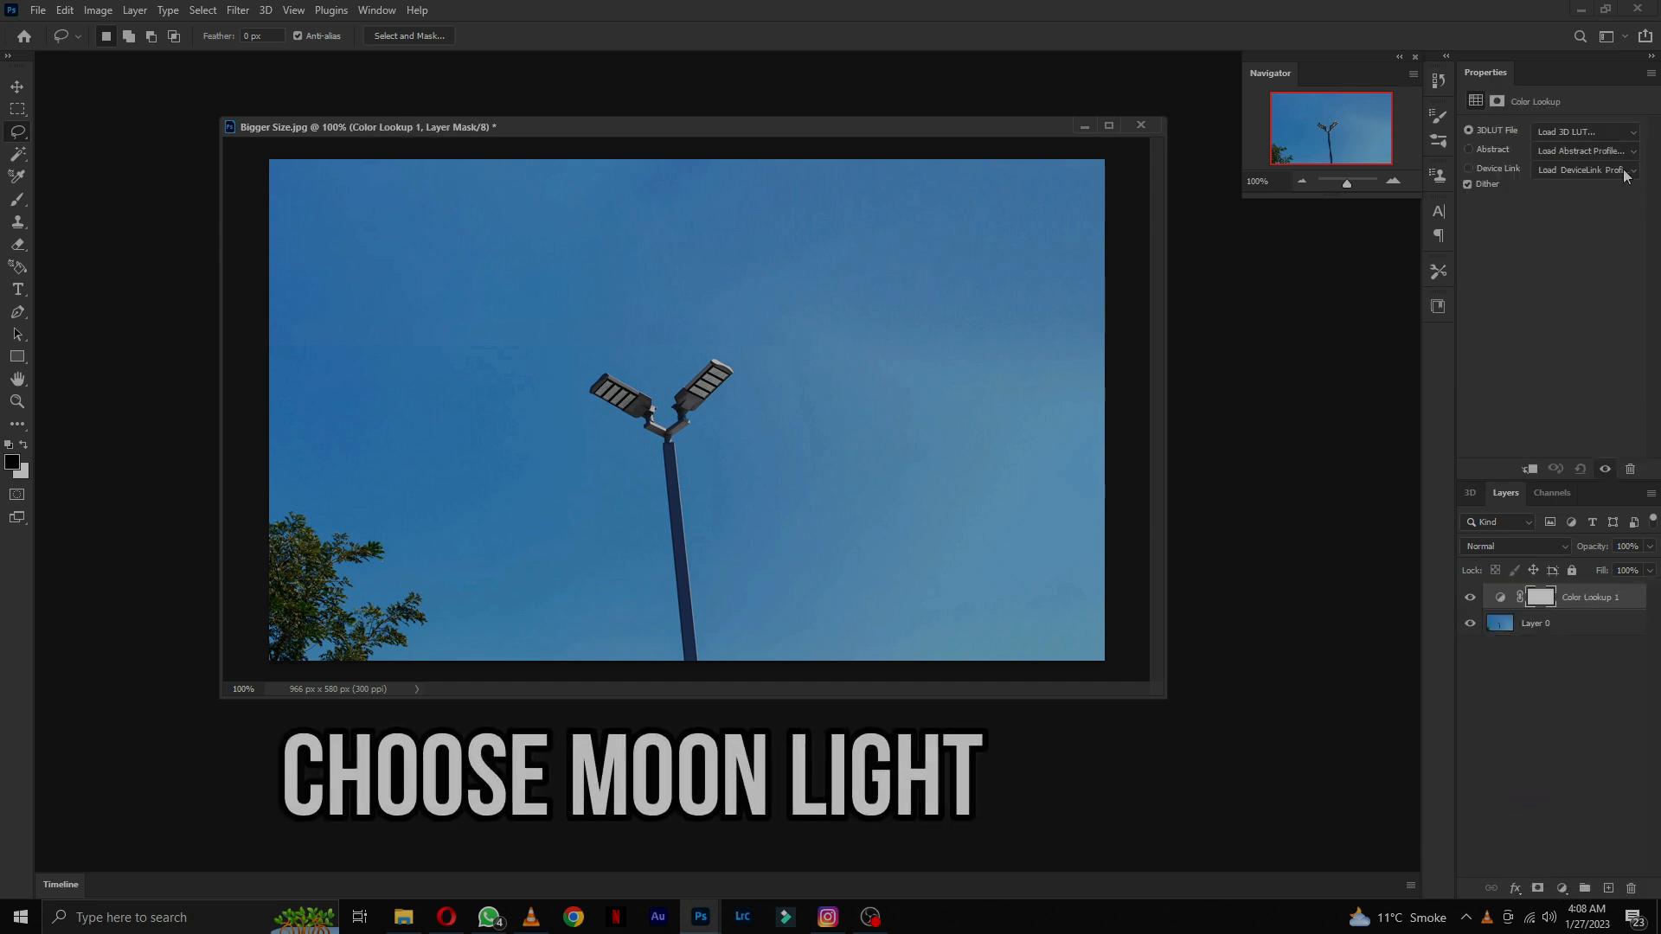
{"action": "left_click", "coordinate": [1634, 133]}
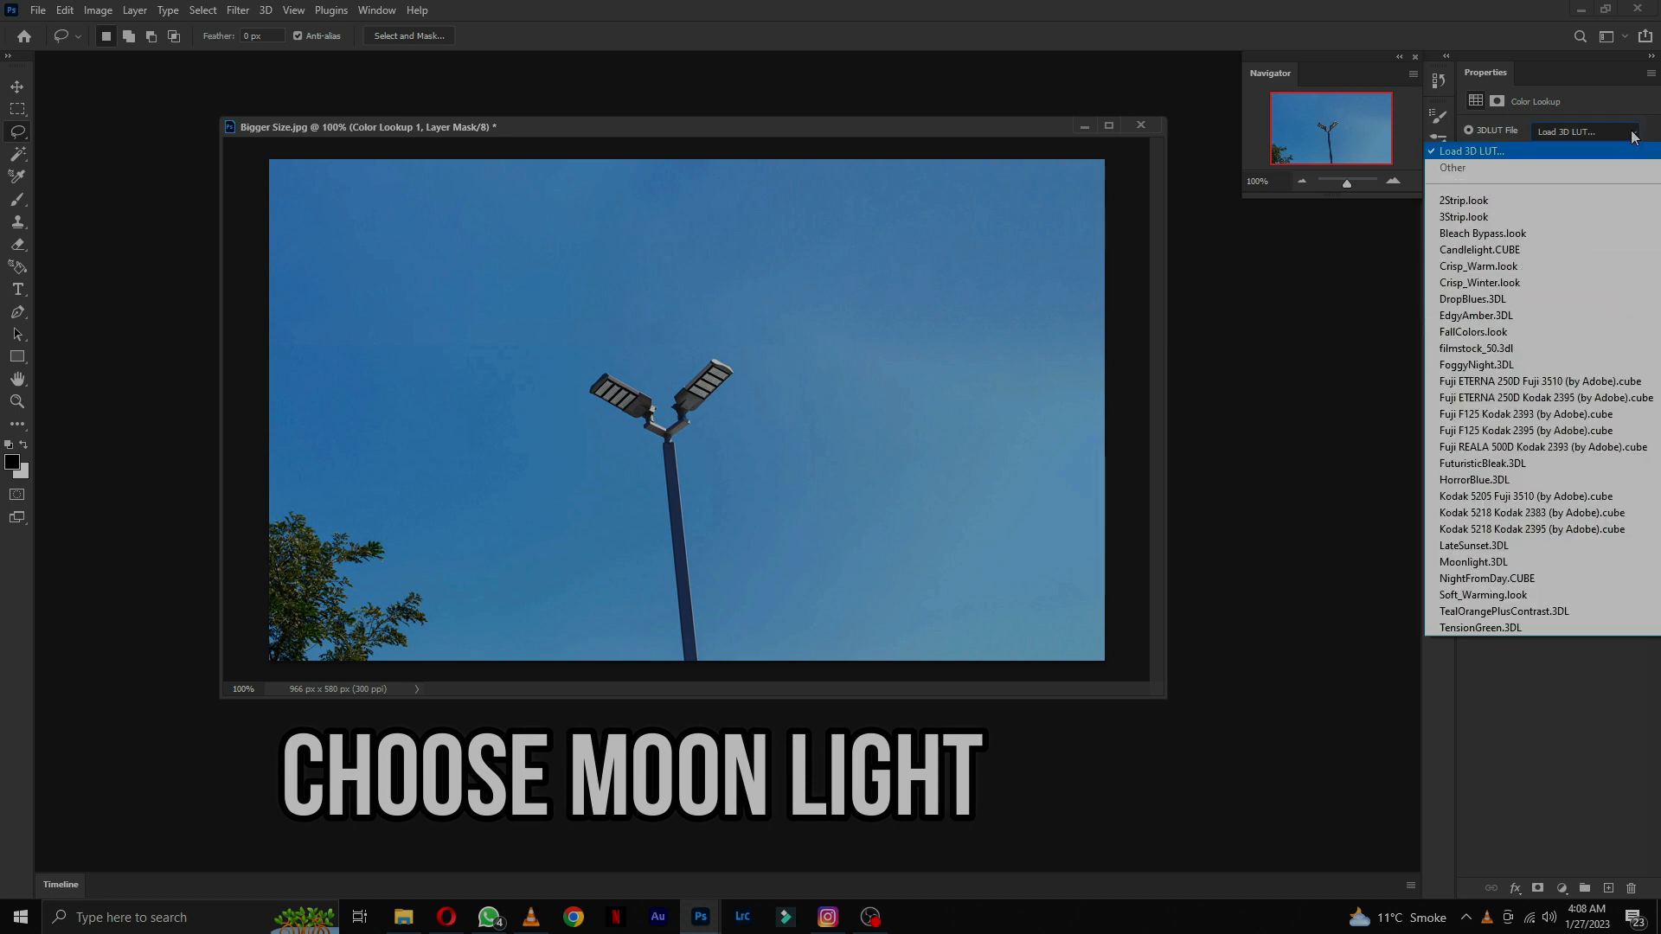
{"action": "left_click", "coordinate": [1625, 565]}
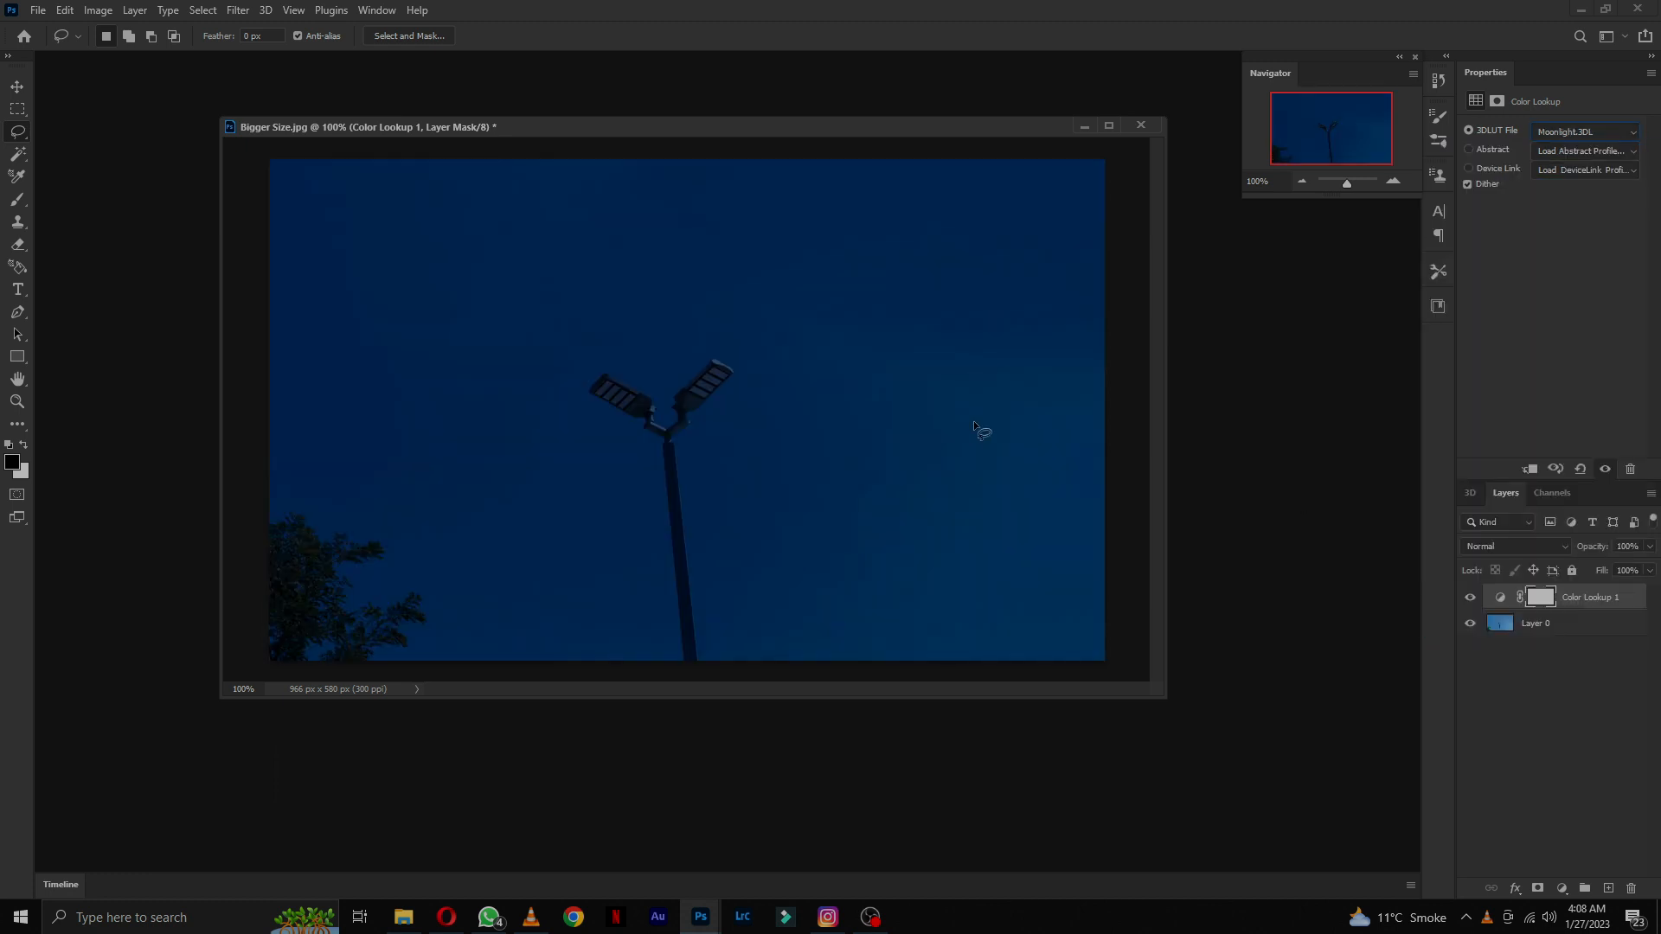
Step: Add an Exposure adjustment layer above the Color Lookup and lower the exposure to about -2.2
{"action": "left_click", "coordinate": [1561, 891]}
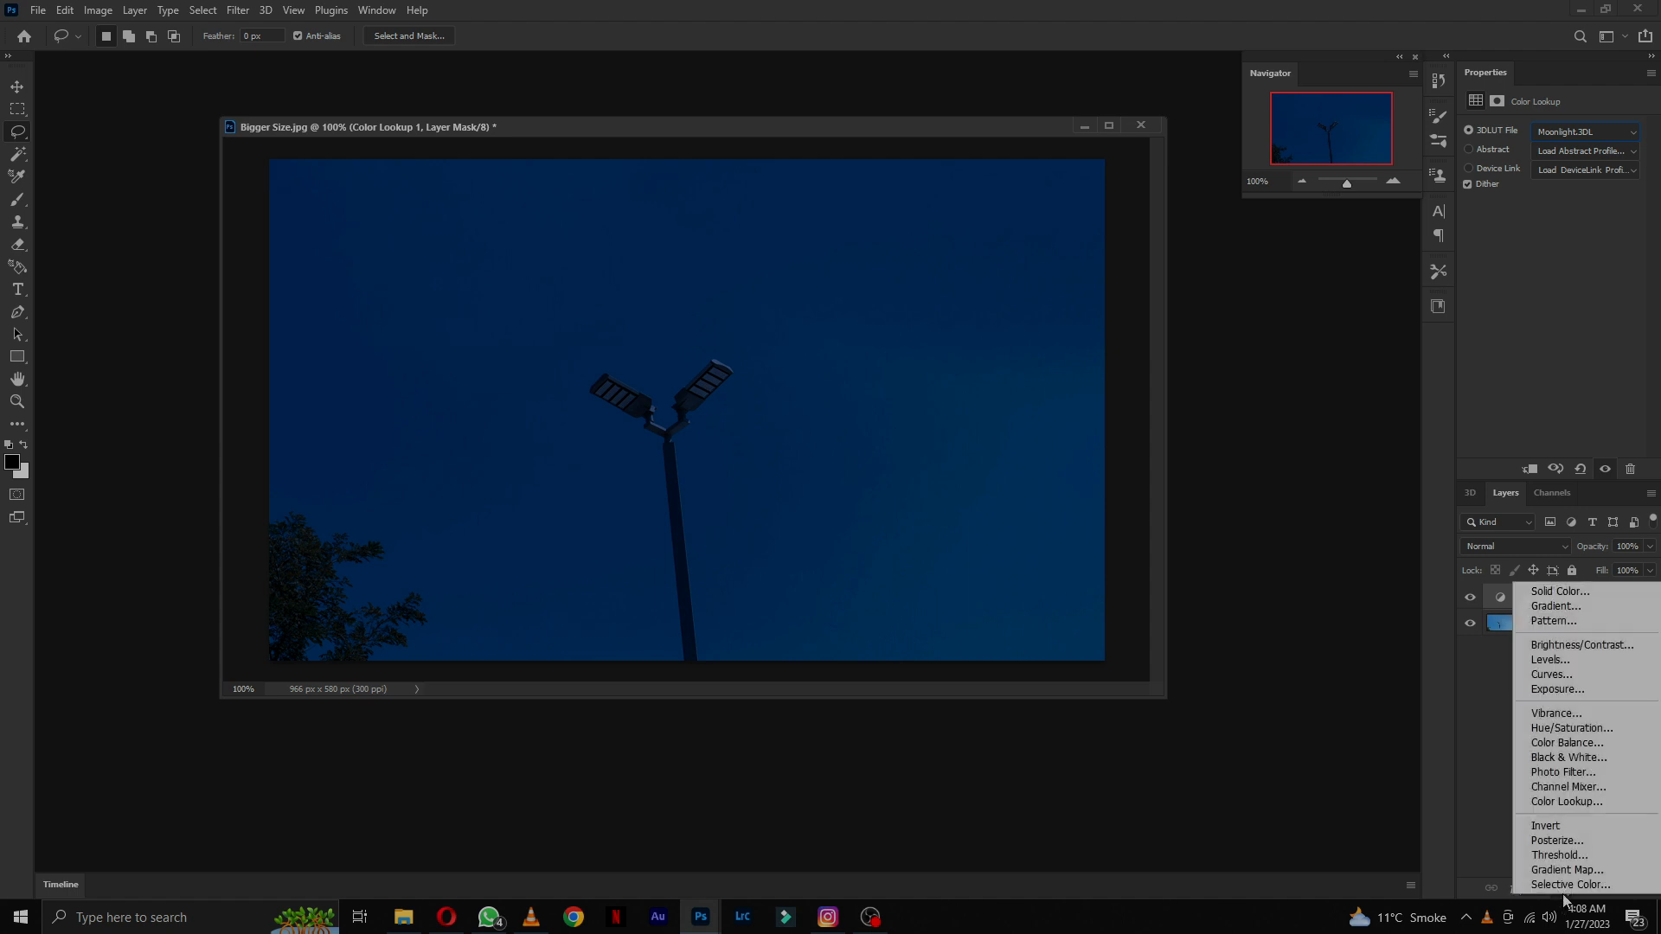
{"action": "left_click", "coordinate": [1565, 689]}
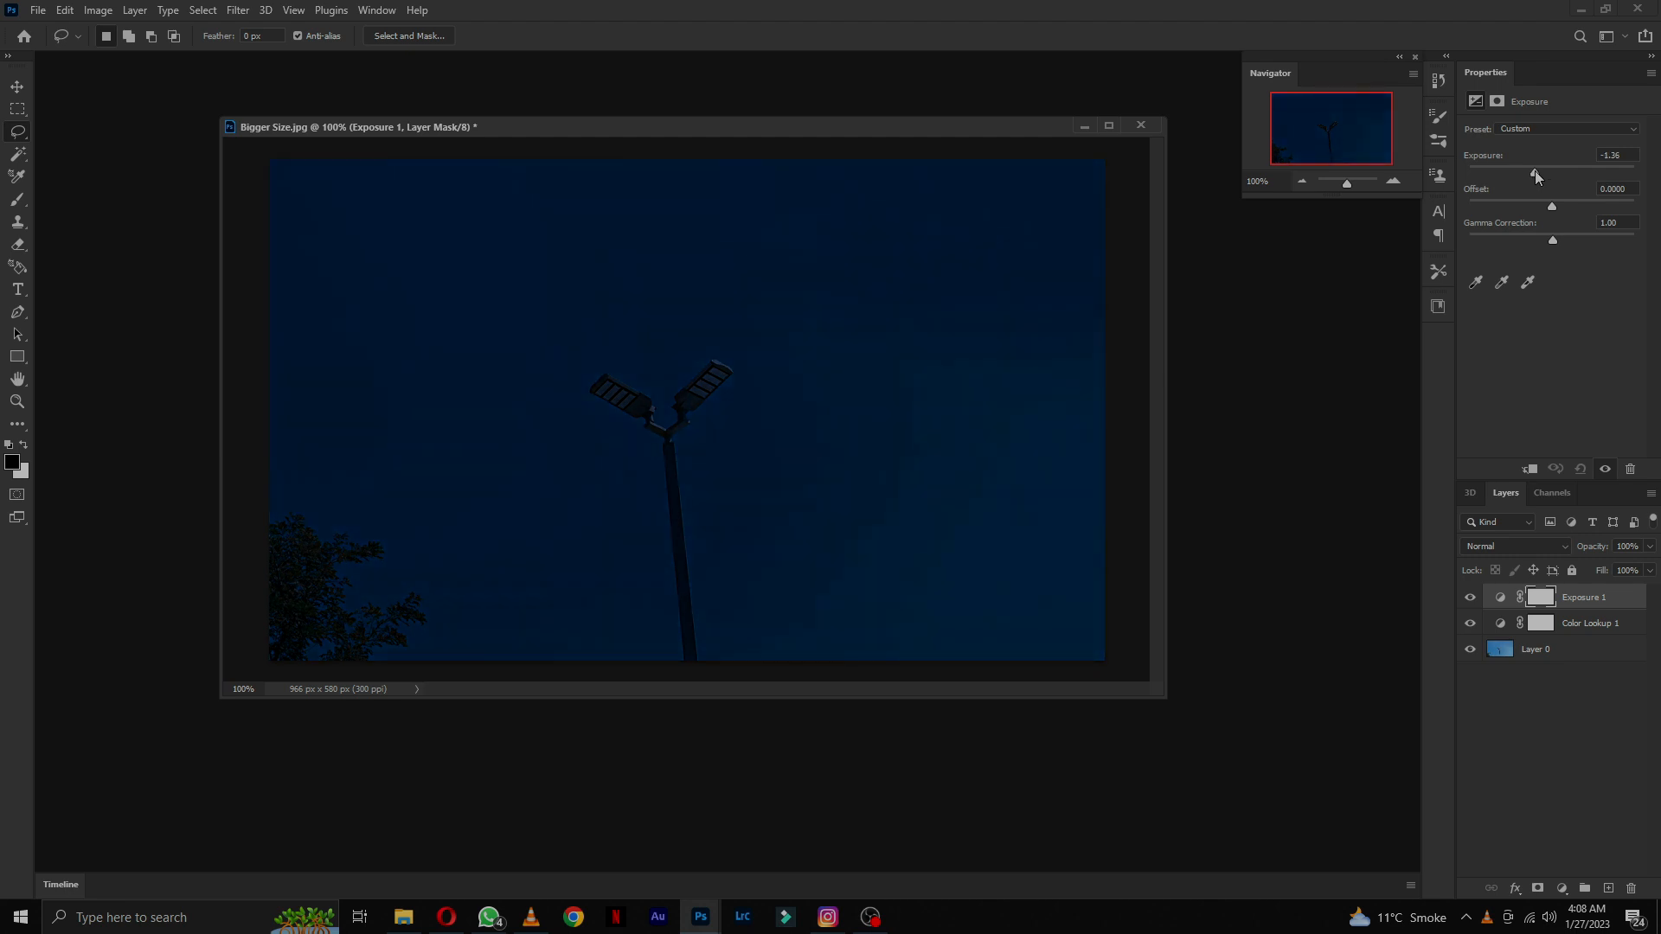
{"action": "left_click_drag", "start_coordinate": [1535, 169], "coordinate": [1525, 168]}
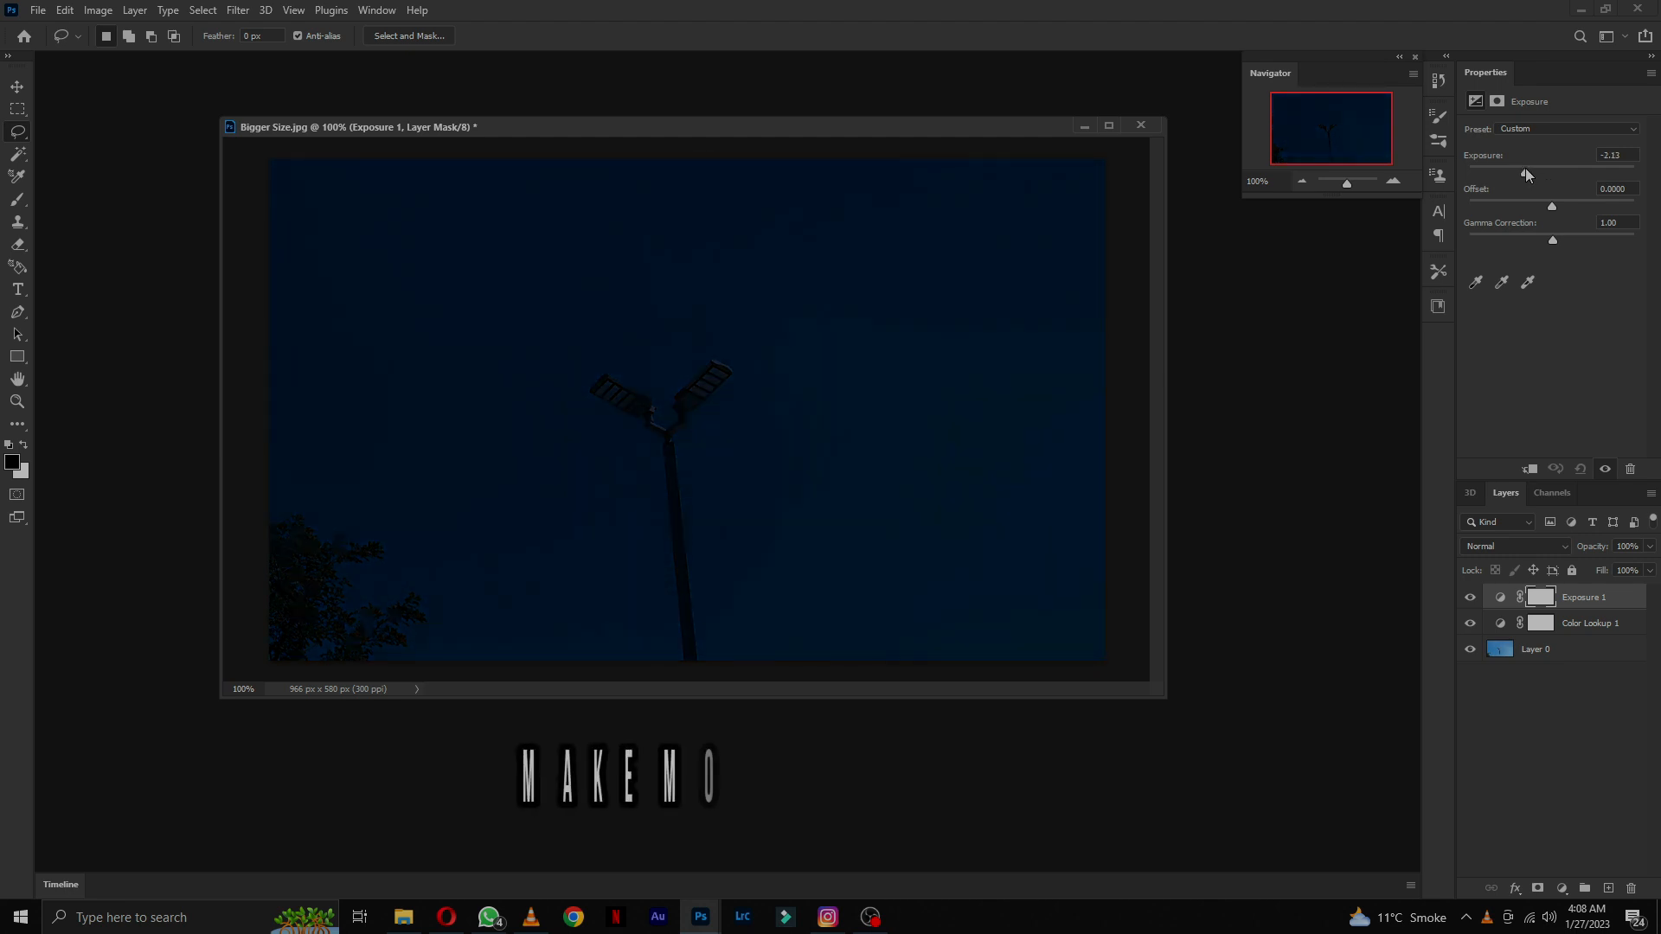
Step: Add a Levels adjustment layer, sample the black point on the lamp pole, and set the midtones to 0.74
{"action": "left_click", "coordinate": [1561, 891]}
{"action": "left_click", "coordinate": [1566, 657]}
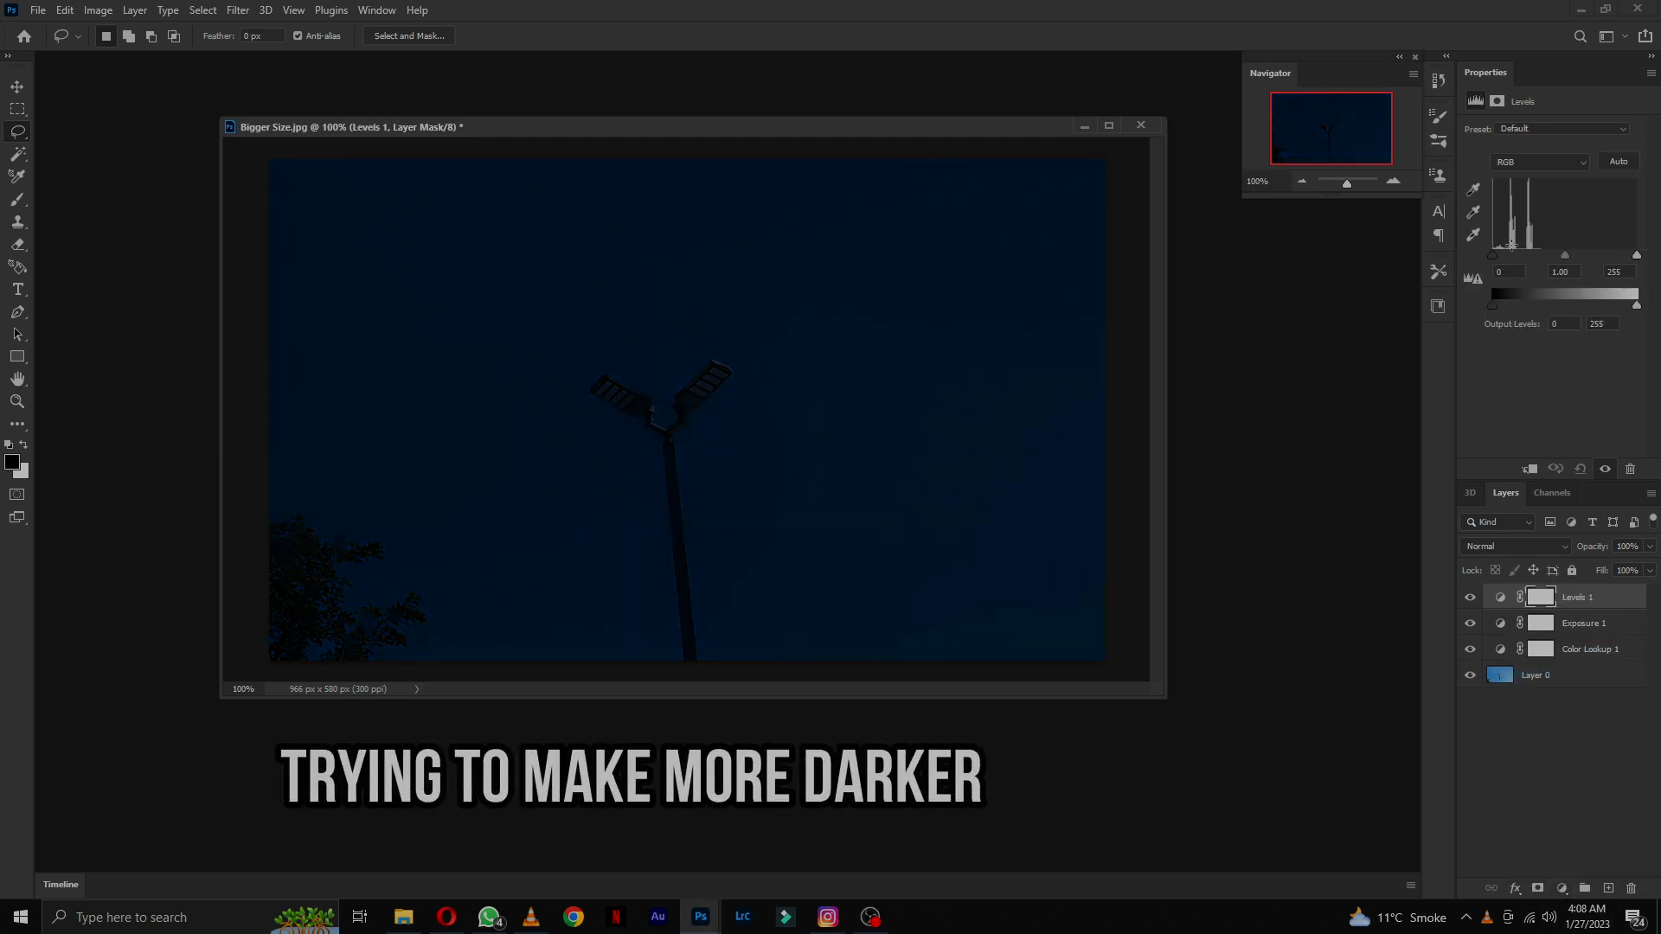
{"action": "left_click", "coordinate": [1474, 189]}
{"action": "left_click", "coordinate": [693, 606]}
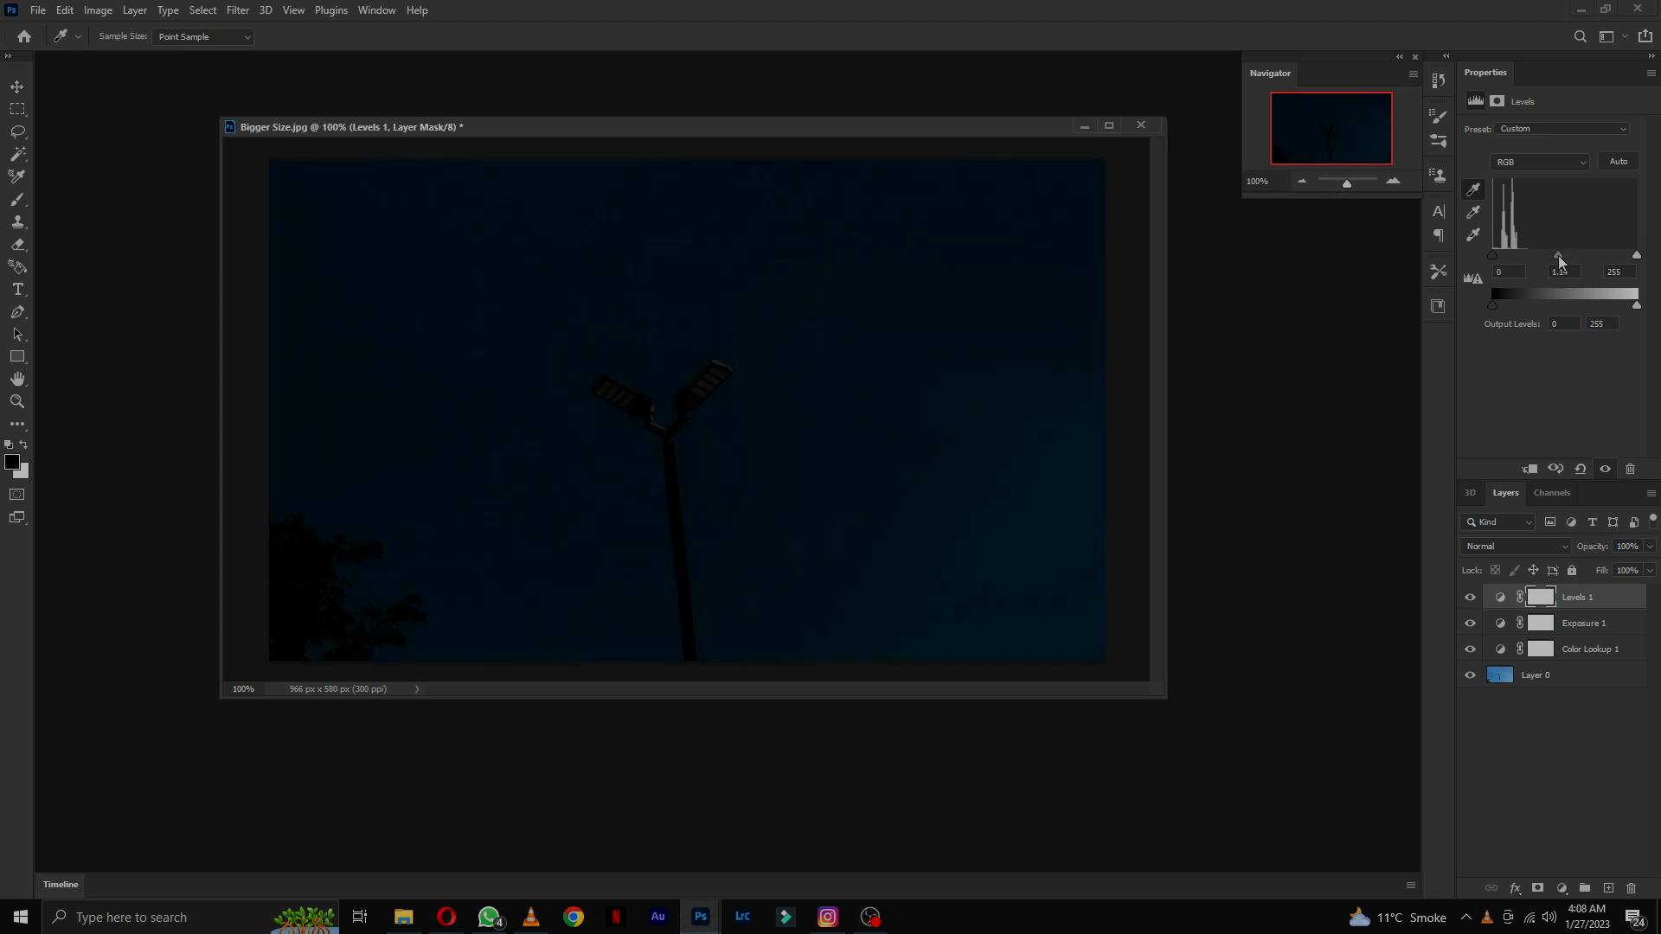
{"action": "left_click_drag", "start_coordinate": [1569, 256], "coordinate": [1639, 256]}
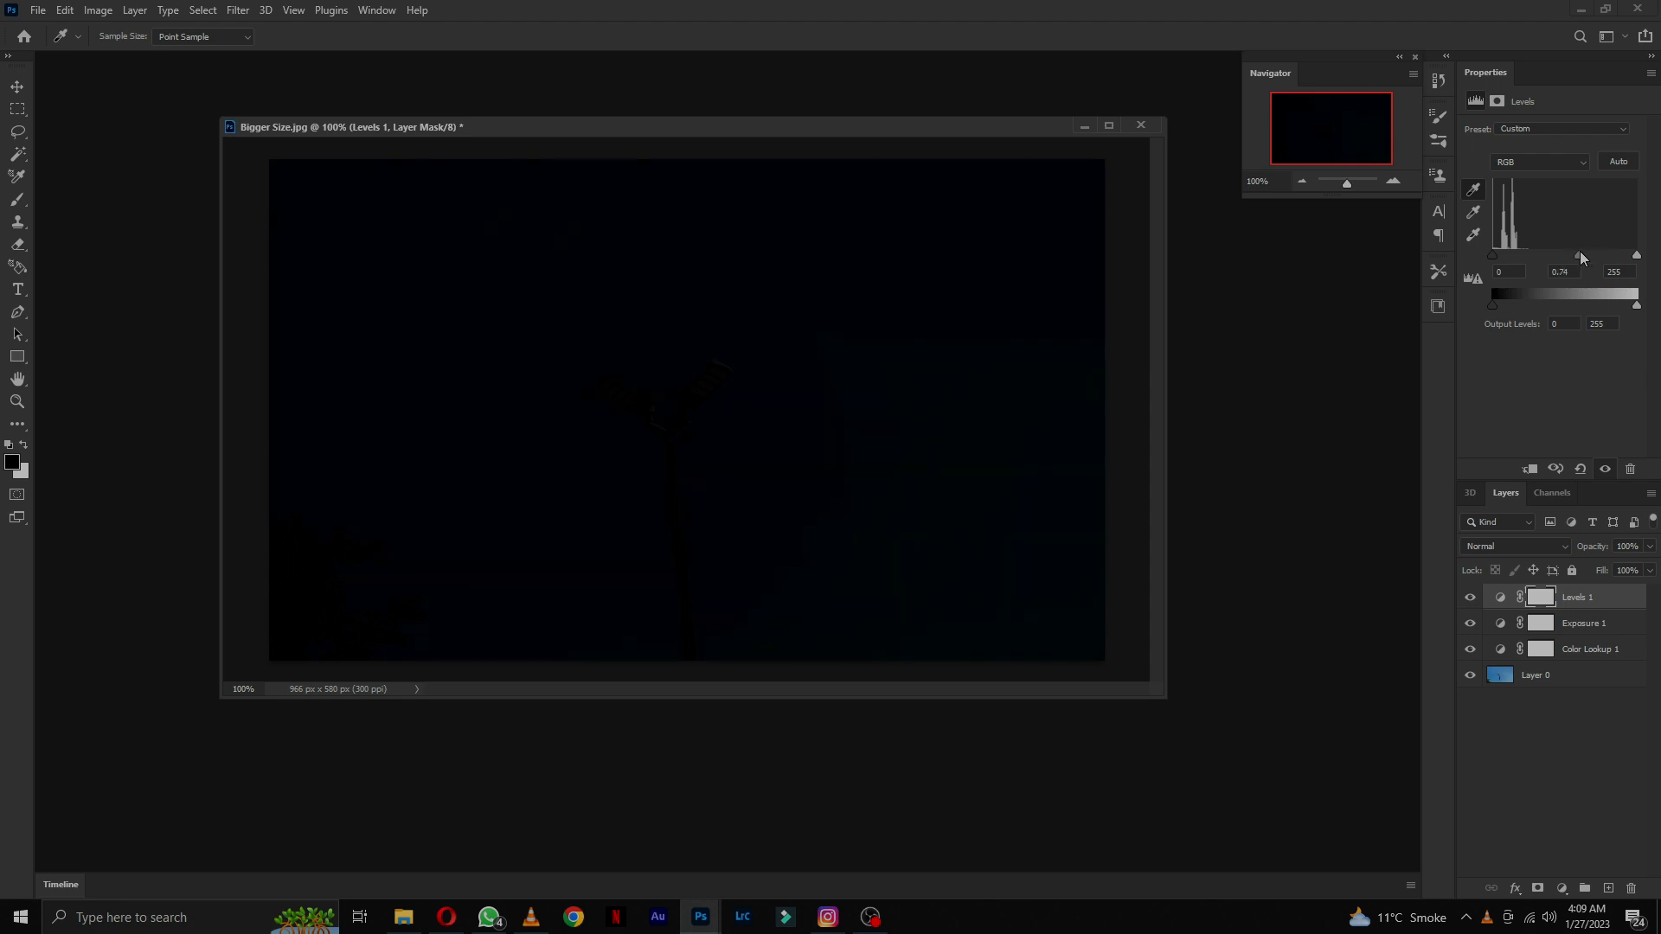
Step: Select the three adjustment layers and Layer 0 and merge them into a single layer
{"action": "left_click", "coordinate": [1608, 625], "text": "shift"}
{"action": "left_click", "coordinate": [1604, 650], "text": "shift"}
{"action": "left_click", "coordinate": [1605, 675], "text": "shift"}
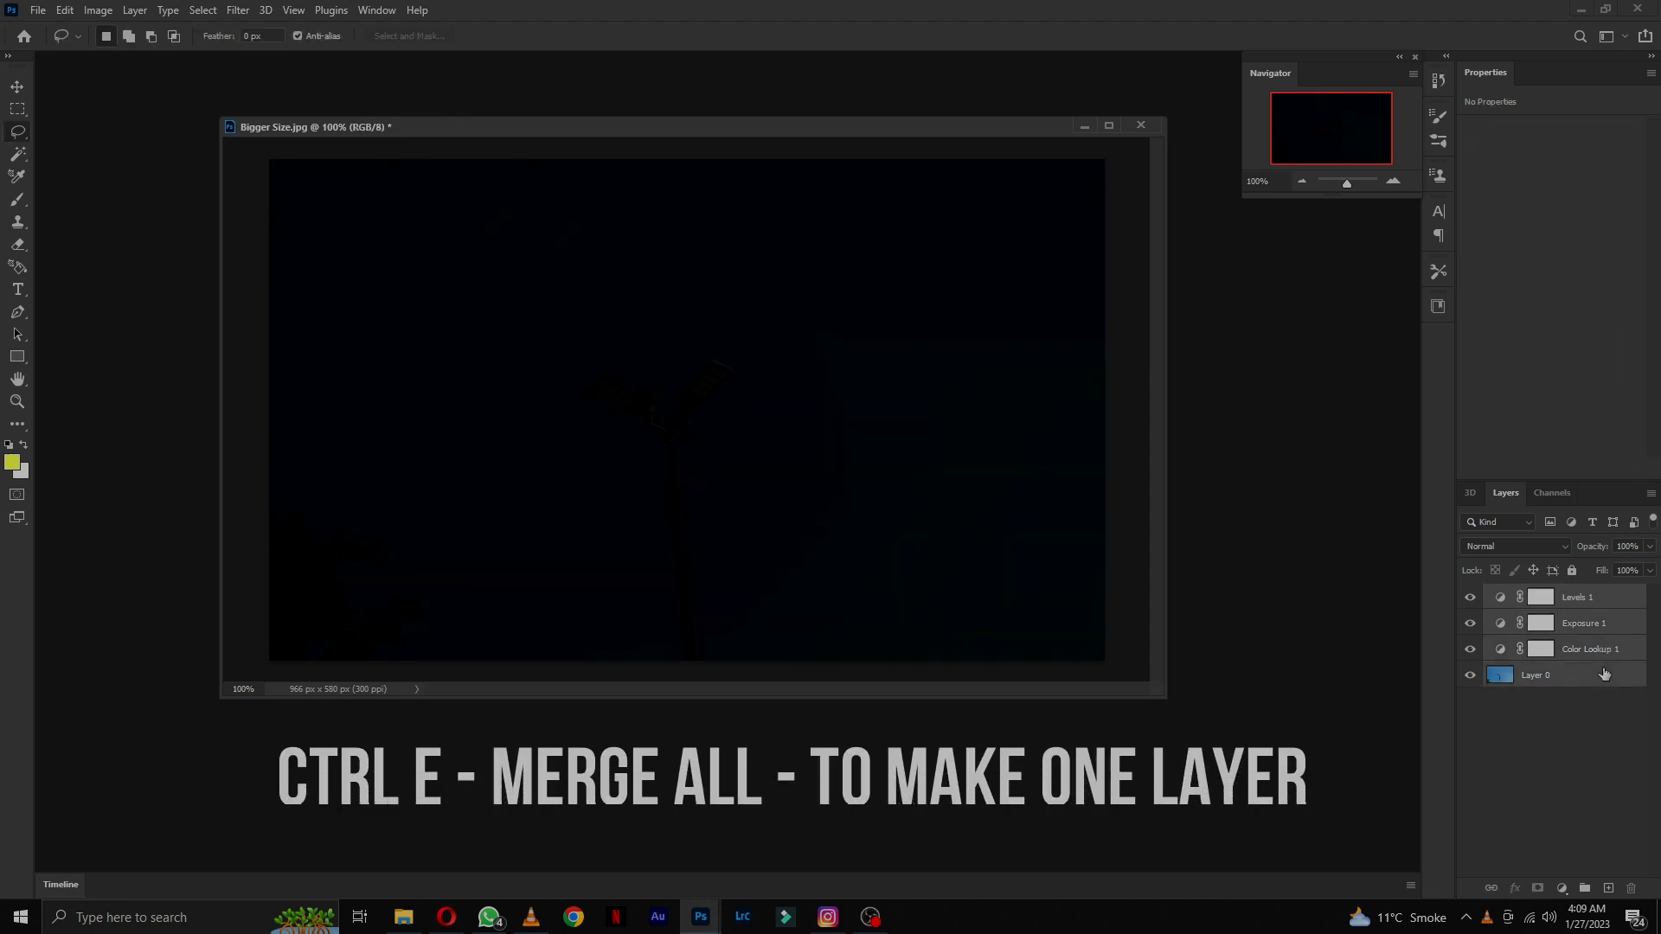
{"action": "key", "text": "ctrl+e"}
{"action": "left_click", "coordinate": [1601, 668]}
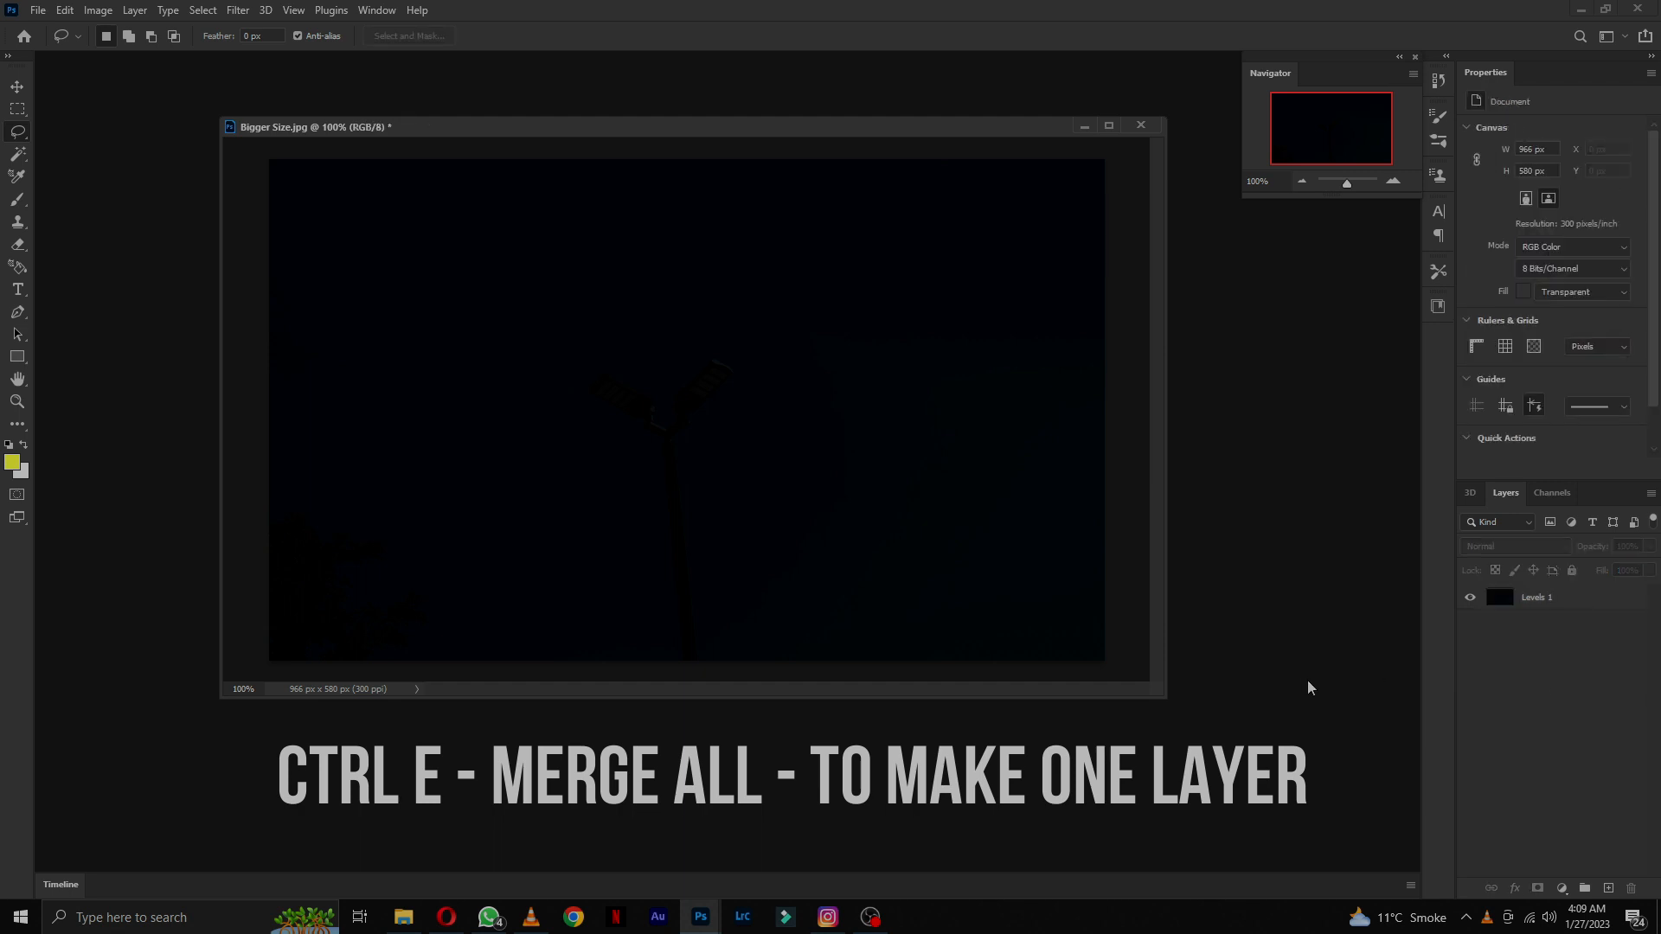
Step: Save the darkened image on the computer as a JPEG named "Night" in Downloads
{"action": "key", "text": "ctrl+s"}
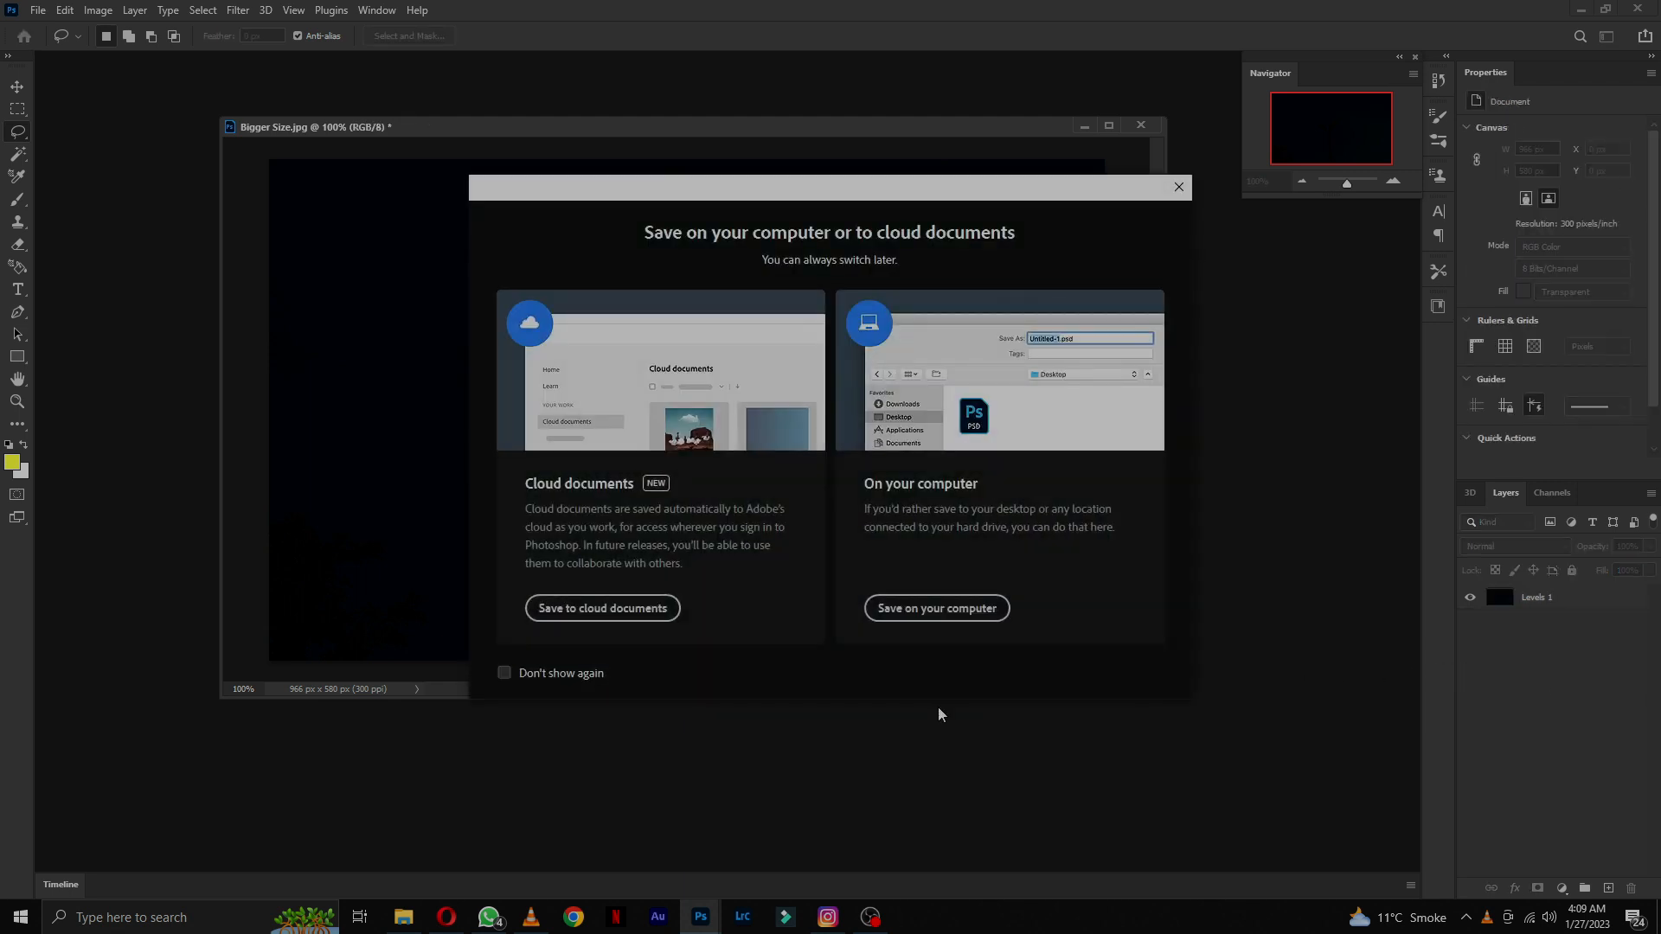
{"action": "left_click", "coordinate": [934, 606]}
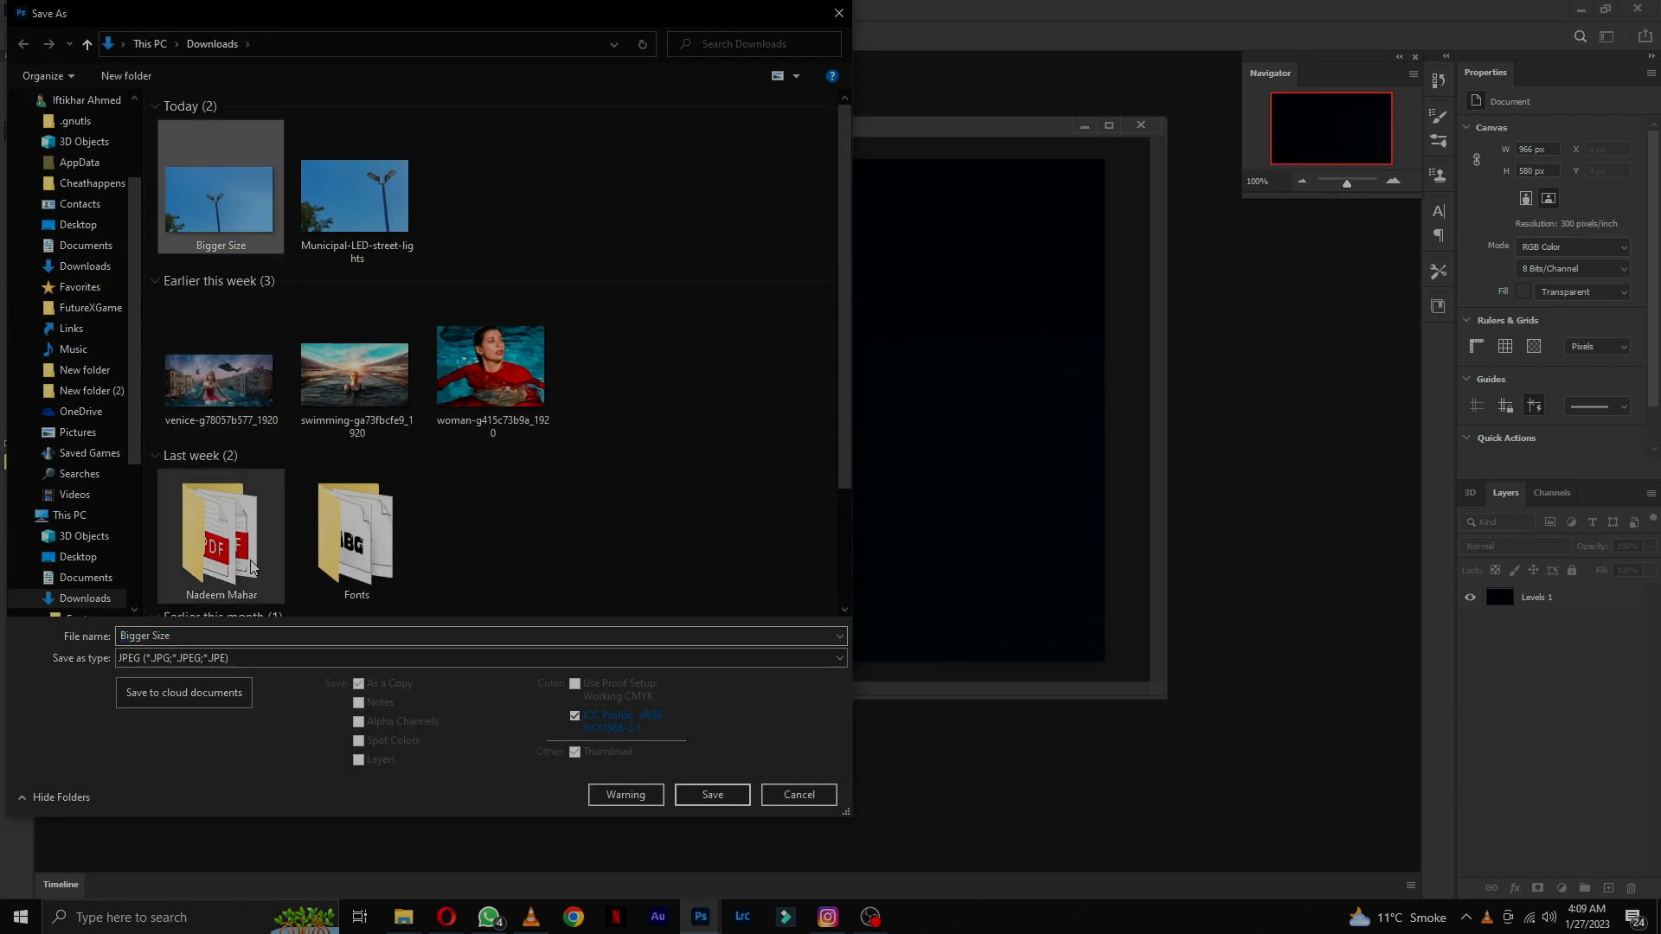
{"action": "type", "text": "Night"}
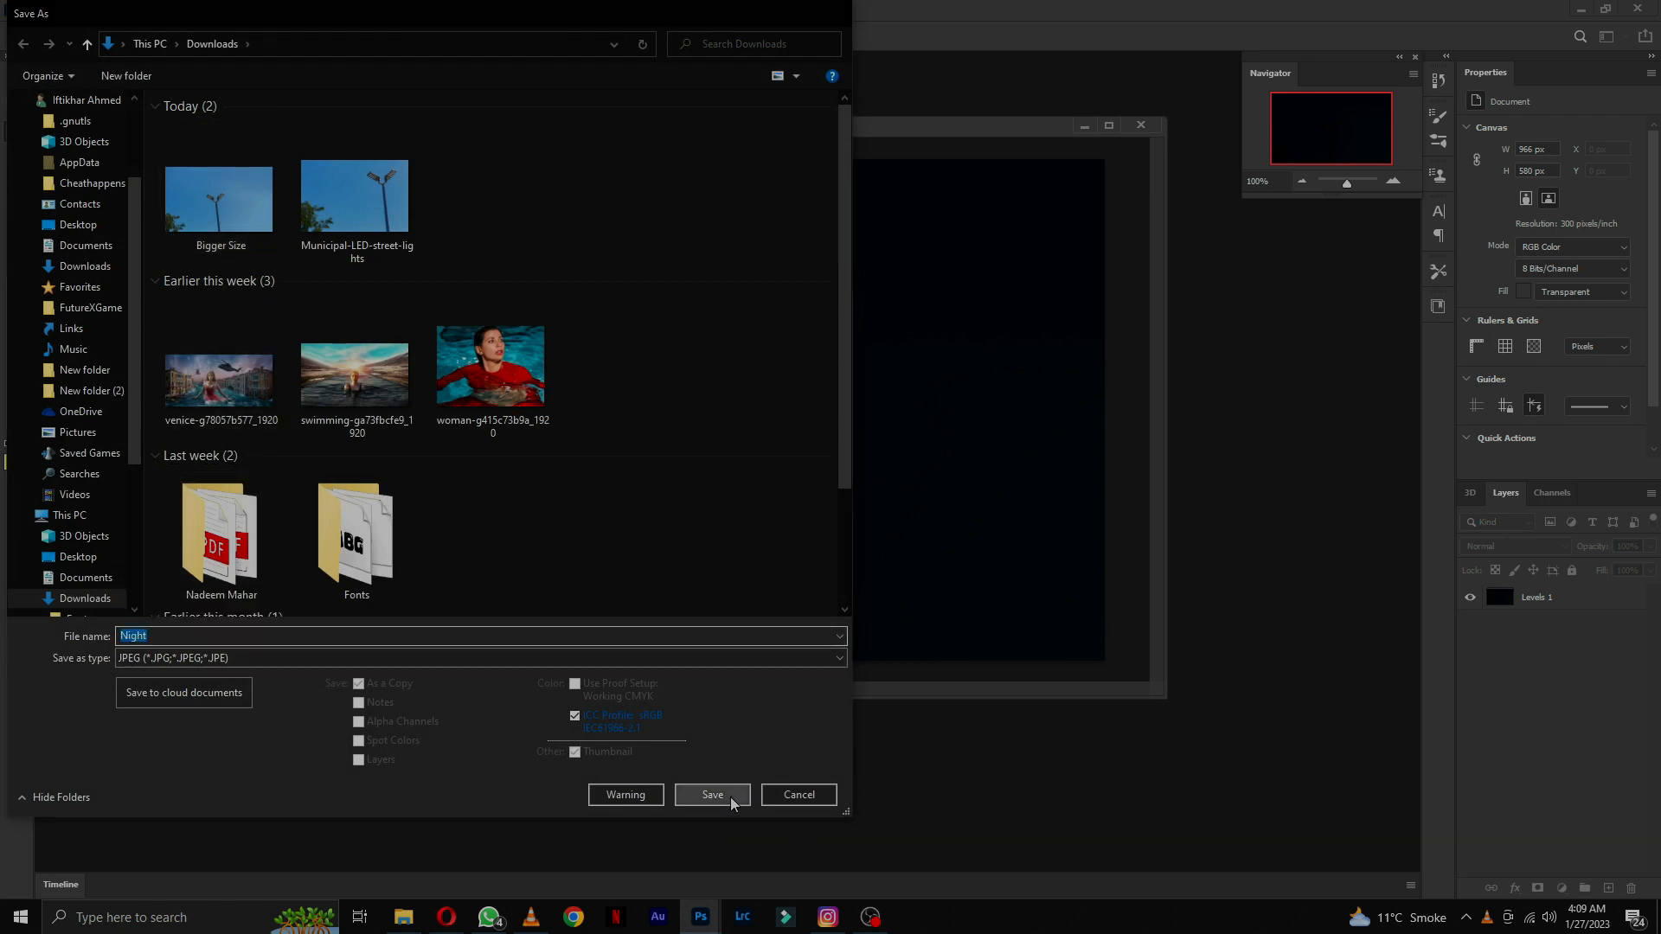
{"action": "left_click", "coordinate": [712, 794]}
Step: Toggle the dark Layer 1 to compare it with the daytime photo, and add a new empty layer on top
{"action": "left_click", "coordinate": [1470, 597]}
{"action": "left_click", "coordinate": [1470, 597]}
{"action": "left_click", "coordinate": [1468, 598]}
{"action": "left_click", "coordinate": [1468, 598]}
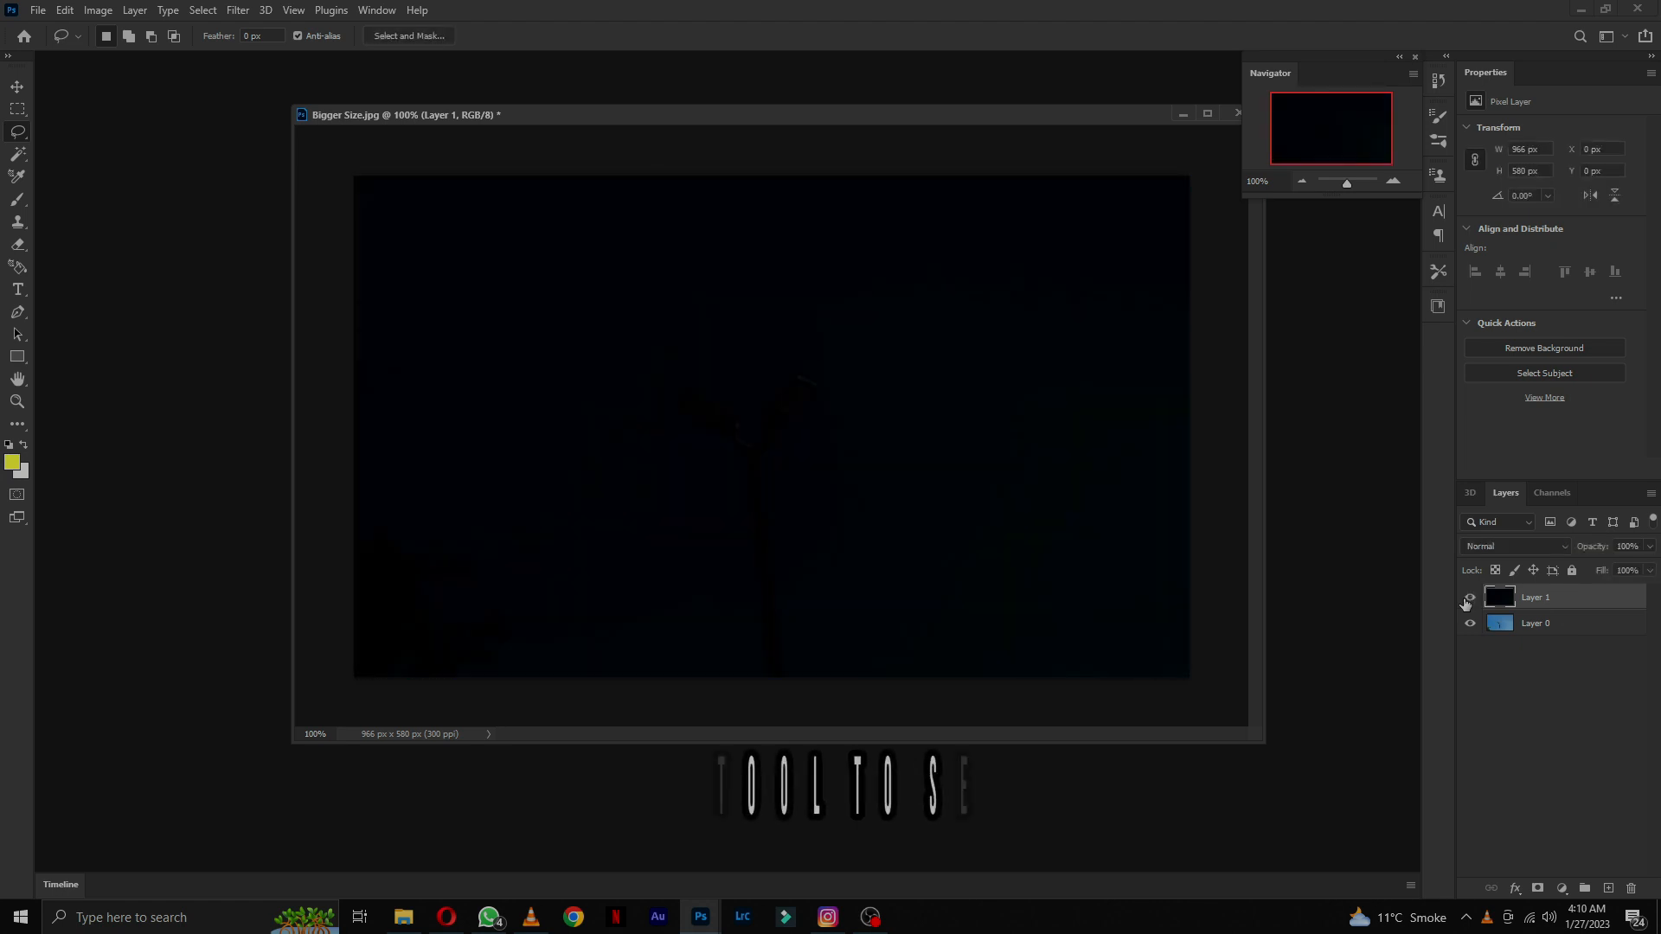
{"action": "left_click", "coordinate": [1609, 888]}
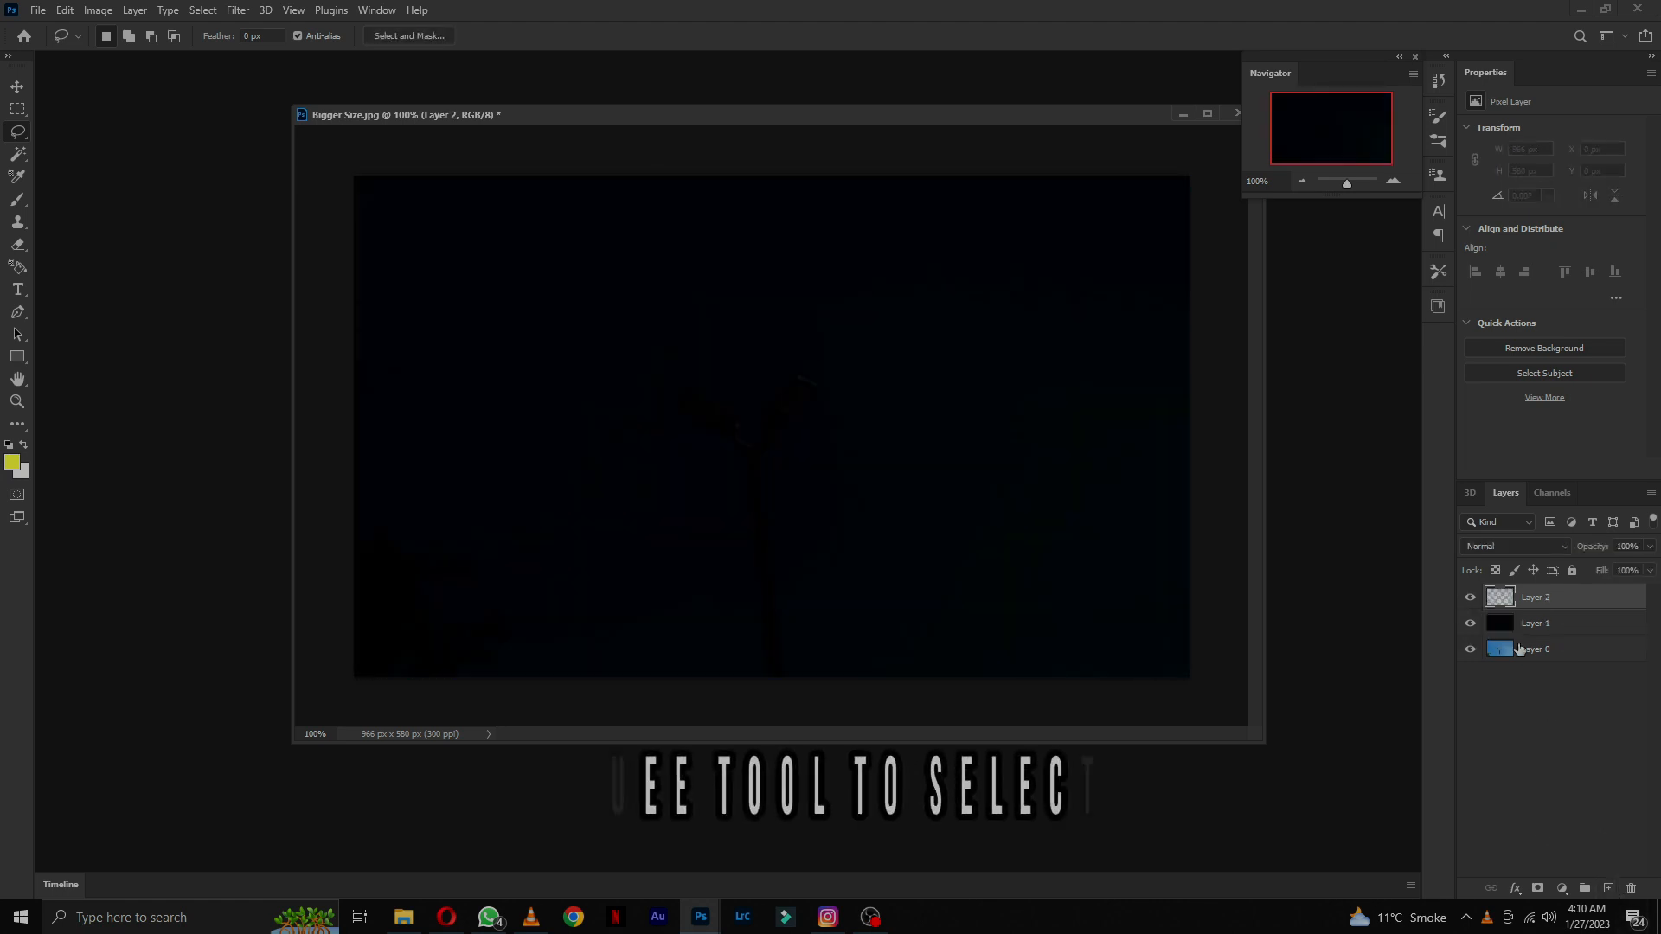
Step: At 300% zoom, outline the four LED panels of the left lamp head with the Polygonal Lasso in add-to-selection mode
{"action": "left_click", "coordinate": [1393, 180]}
{"action": "left_click", "coordinate": [1393, 181]}
{"action": "right_click", "coordinate": [17, 132]}
{"action": "left_click", "coordinate": [95, 148]}
{"action": "left_click", "coordinate": [499, 378]}
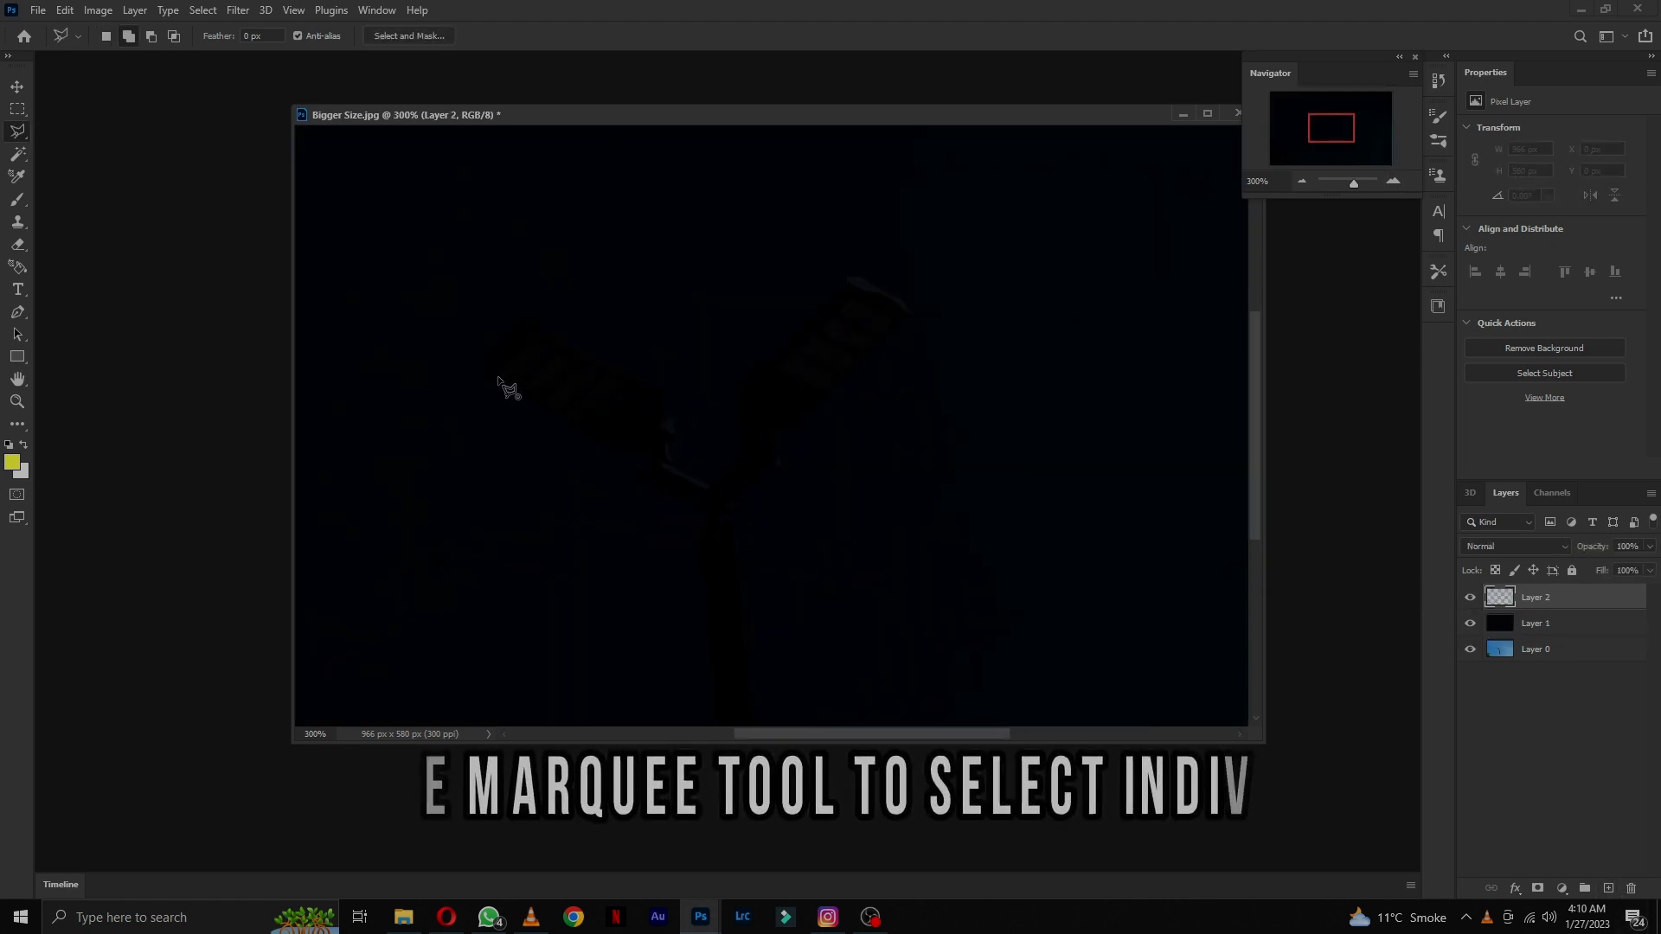
{"action": "left_click", "coordinate": [536, 342]}
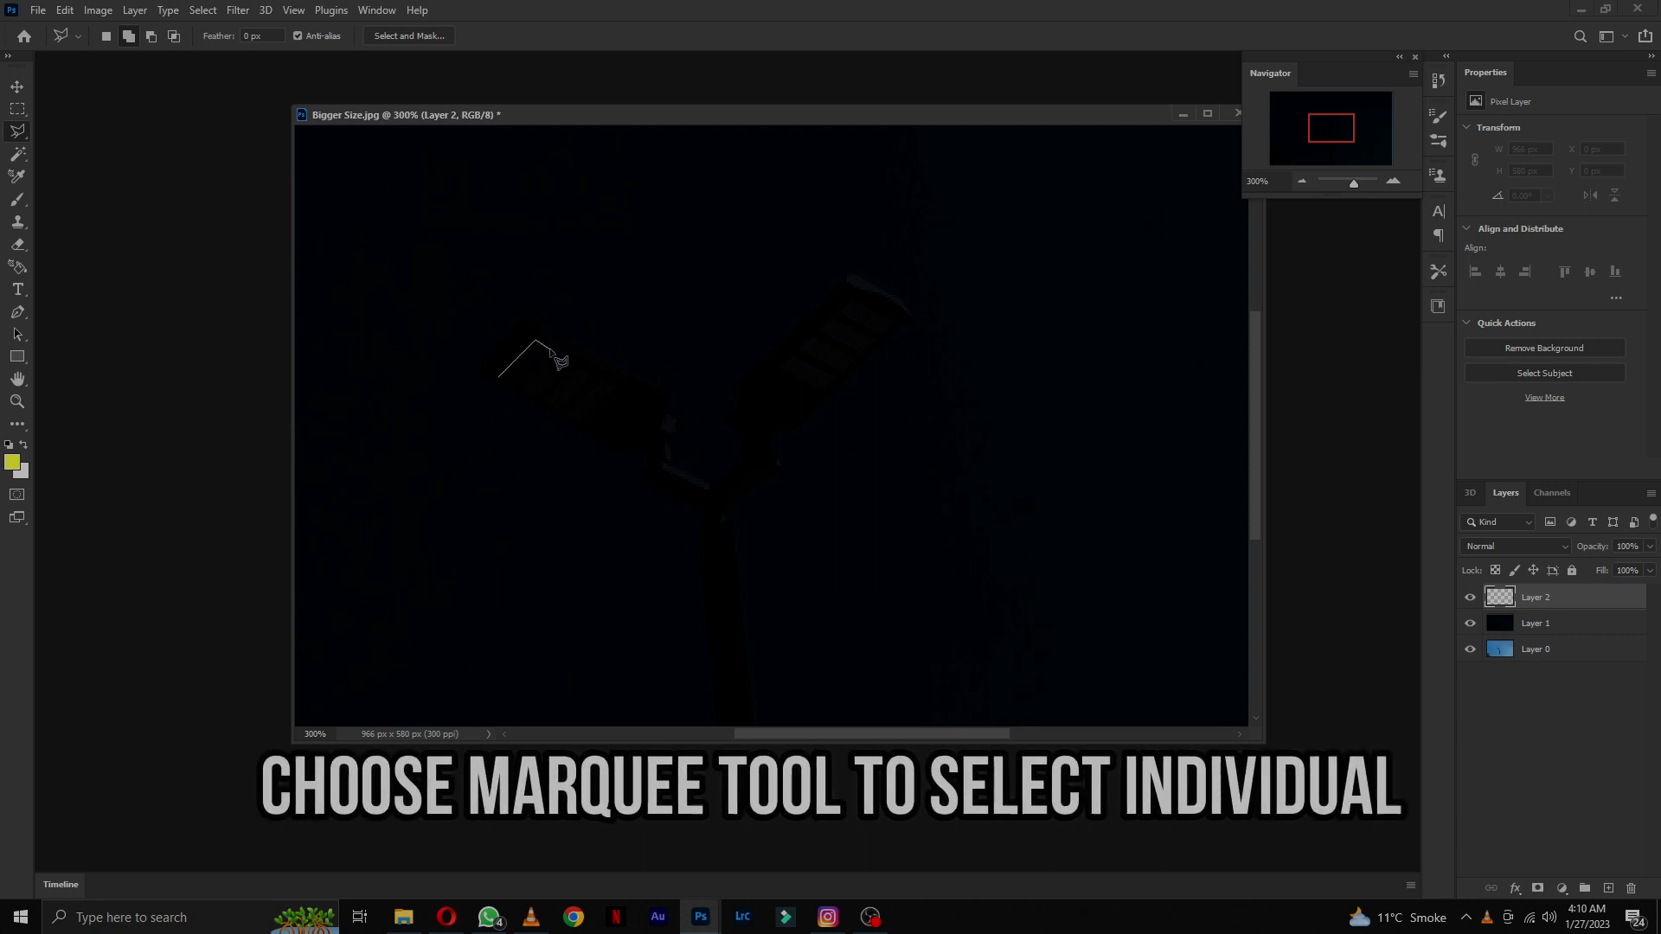
{"action": "left_click", "coordinate": [502, 384]}
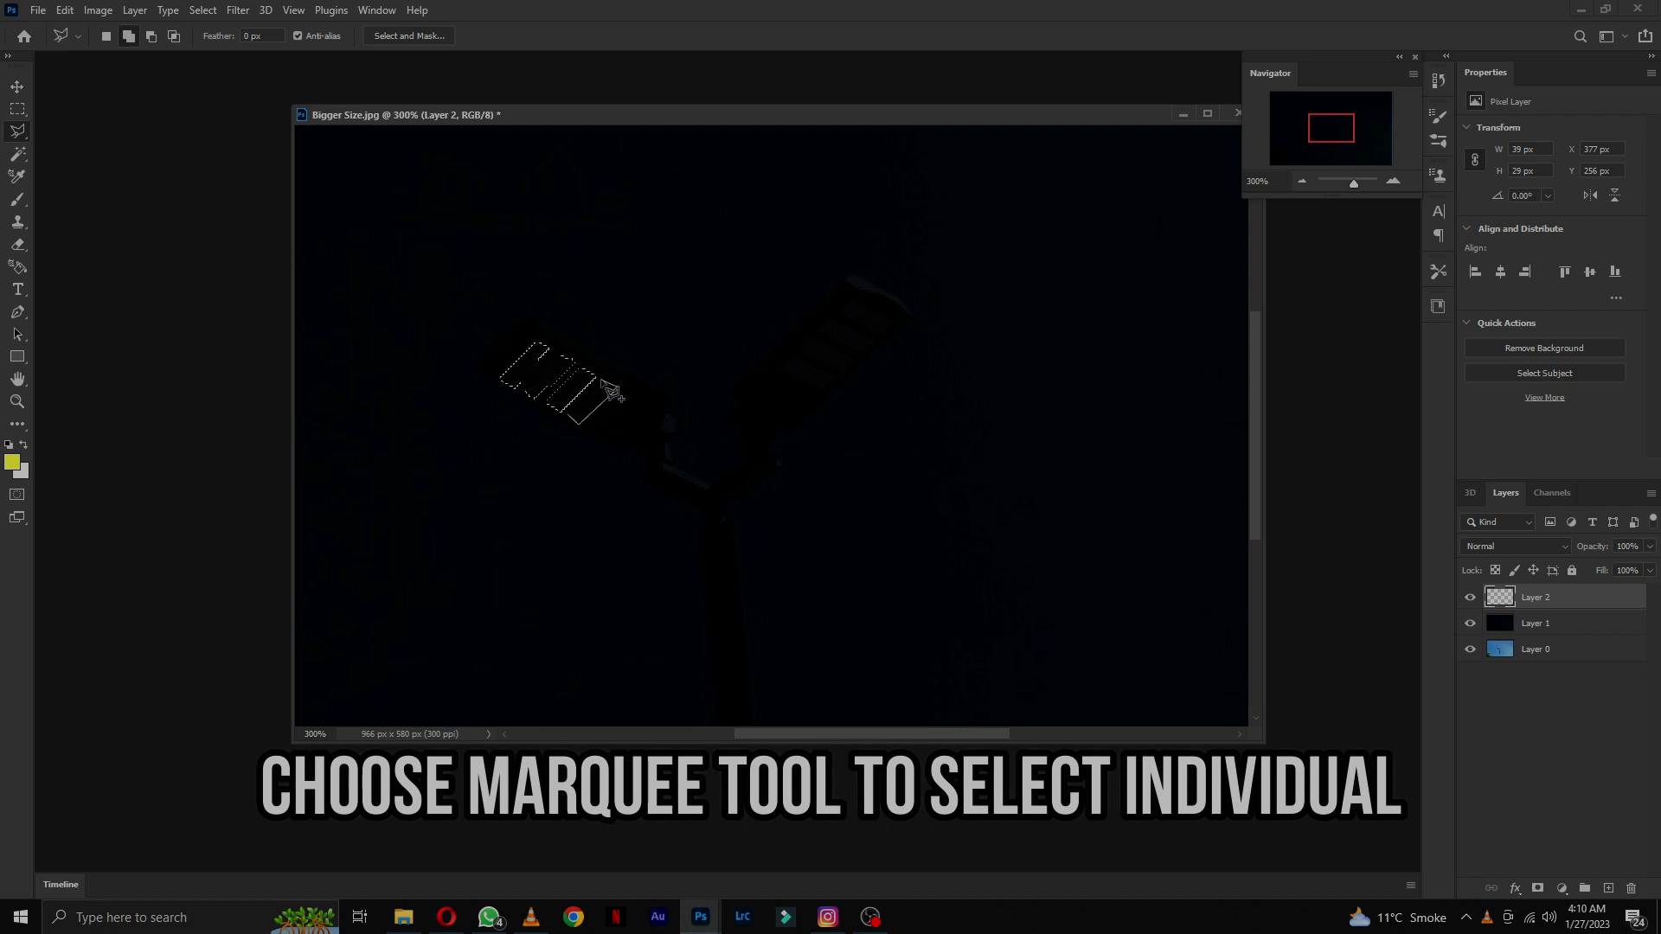
{"action": "left_click", "coordinate": [565, 413]}
Step: Add the four LED panels of the right lamp head to the selection with the Polygonal Lasso
{"action": "left_click", "coordinate": [784, 369]}
{"action": "left_click", "coordinate": [794, 355]}
{"action": "left_click", "coordinate": [836, 379]}
{"action": "left_click", "coordinate": [823, 390]}
{"action": "left_click", "coordinate": [784, 369]}
{"action": "left_click", "coordinate": [800, 354]}
{"action": "left_click", "coordinate": [818, 338]}
{"action": "left_click", "coordinate": [857, 359]}
{"action": "left_click", "coordinate": [839, 374]}
{"action": "left_click", "coordinate": [800, 353]}
{"action": "left_click", "coordinate": [822, 331]}
{"action": "left_click", "coordinate": [836, 318]}
{"action": "left_click", "coordinate": [874, 341]}
{"action": "left_click", "coordinate": [863, 353]}
{"action": "left_click", "coordinate": [823, 330]}
{"action": "left_click", "coordinate": [842, 313]}
{"action": "left_click", "coordinate": [852, 300]}
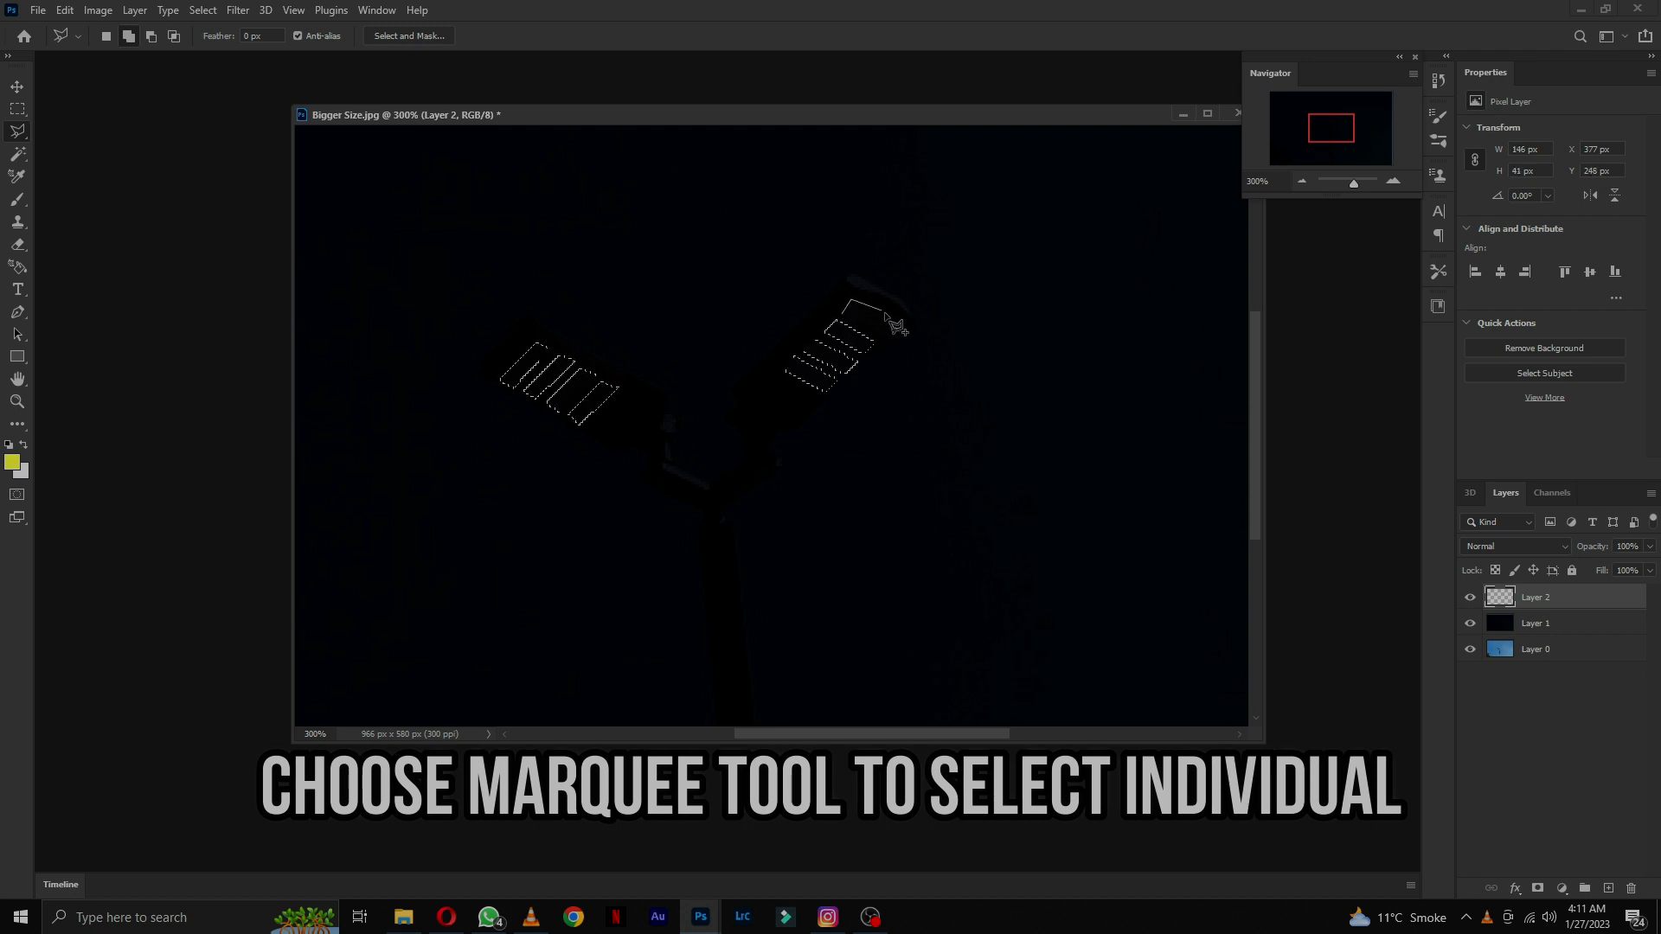
{"action": "left_click", "coordinate": [897, 324]}
{"action": "left_click", "coordinate": [885, 338]}
{"action": "left_click", "coordinate": [842, 313]}
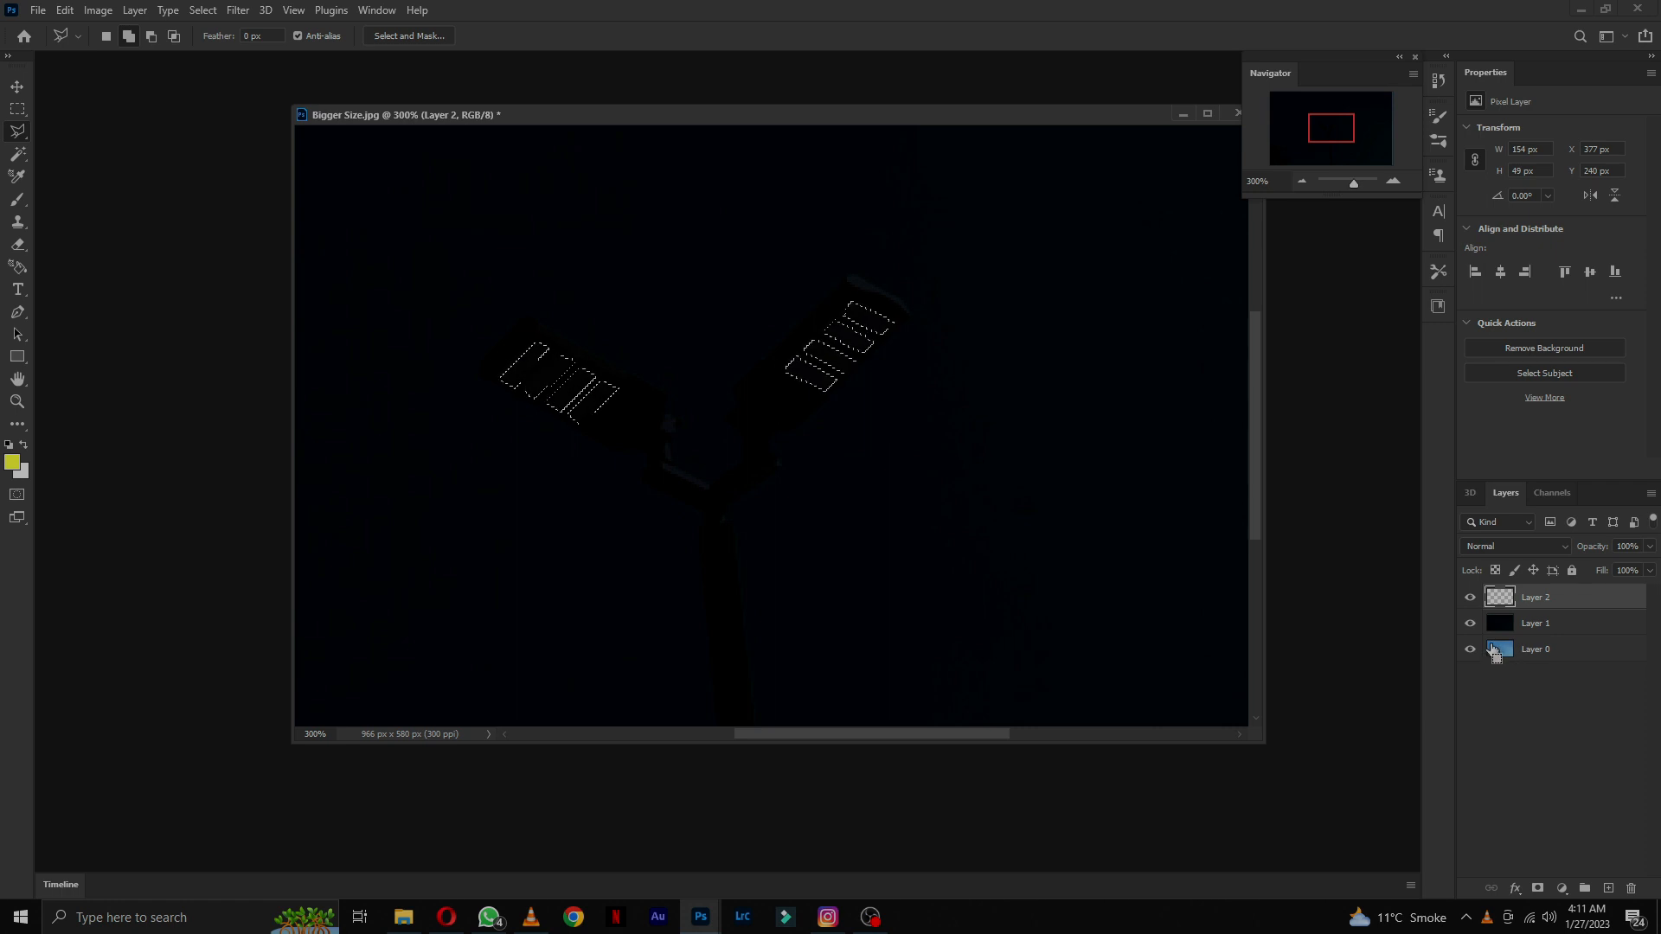
Step: Copy the selected LED panels from the dark Layer 1 onto a new layer
{"action": "key", "text": "ctrl+j"}
{"action": "key", "text": "Return"}
{"action": "left_click", "coordinate": [1566, 625]}
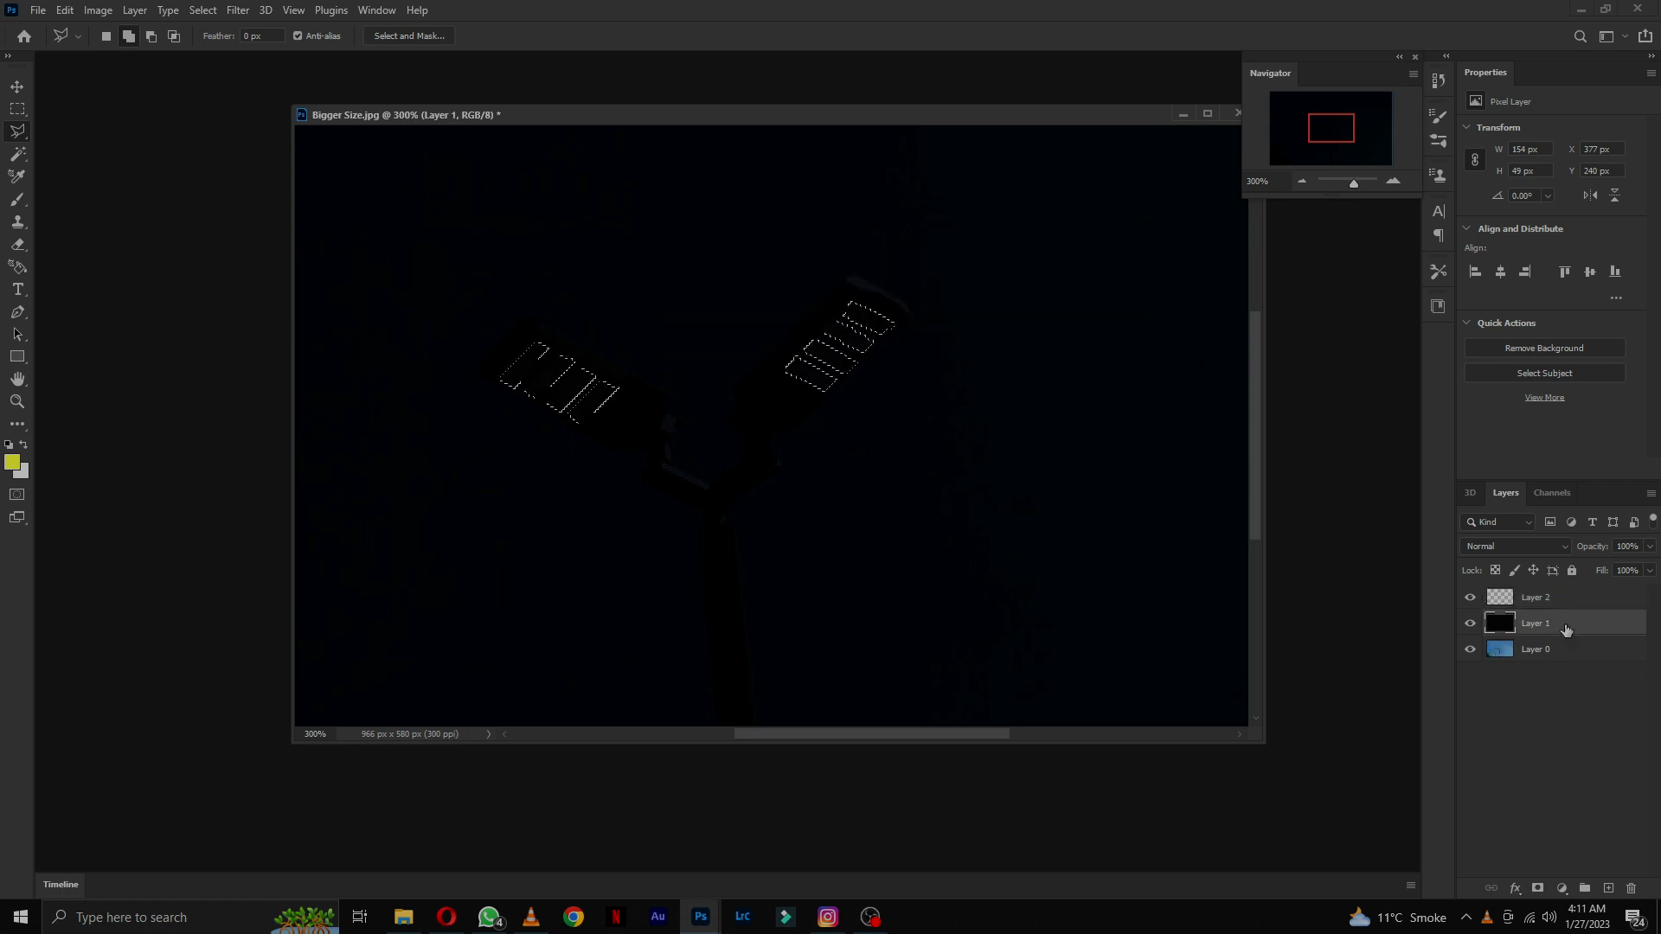
{"action": "key", "text": "ctrl+j"}
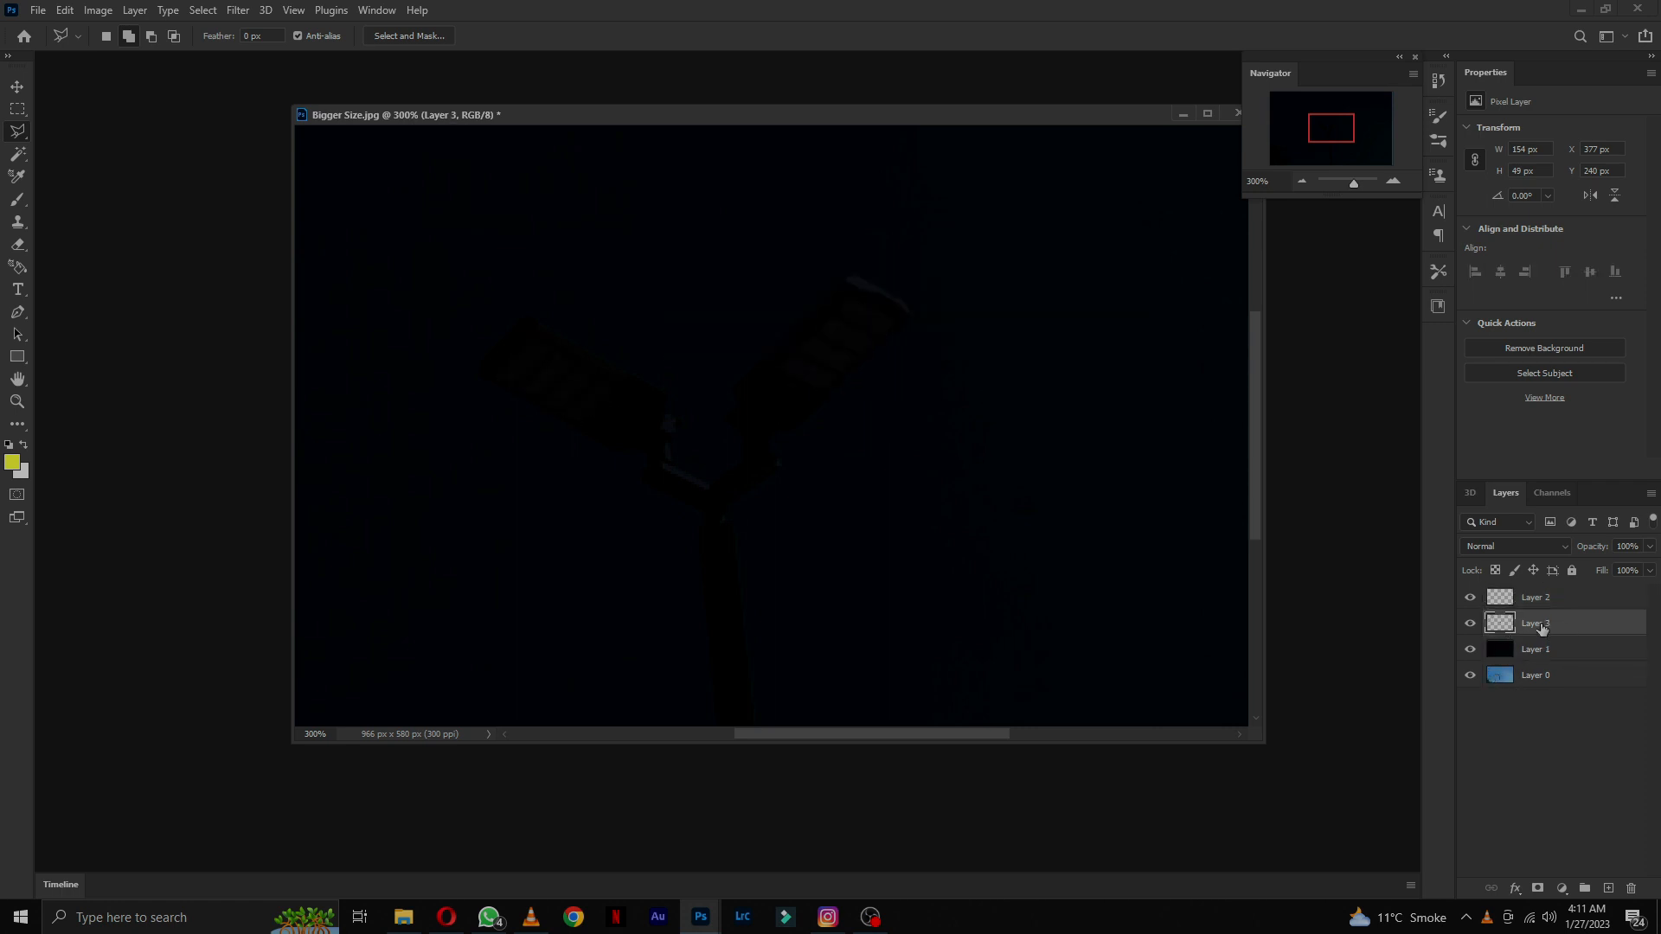
Step: Hide Layer 1, Layer 0 and Layer 2 so that only the copied LED panels show
{"action": "left_click", "coordinate": [1470, 649]}
{"action": "left_click", "coordinate": [1470, 674]}
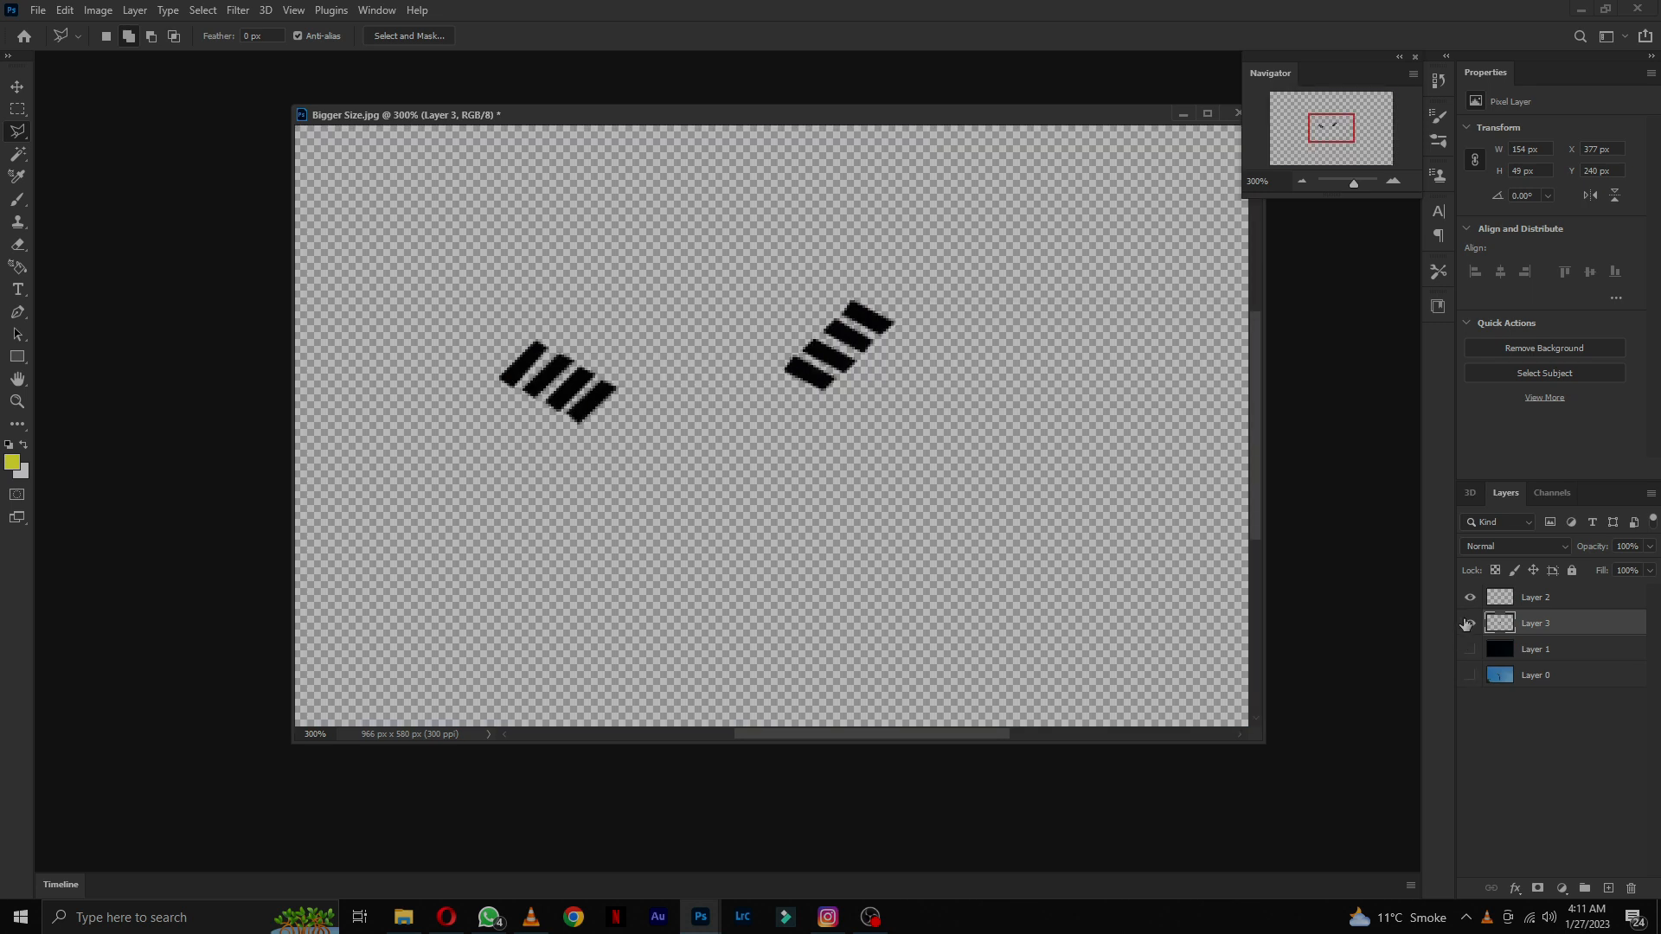
{"action": "left_click", "coordinate": [1470, 597]}
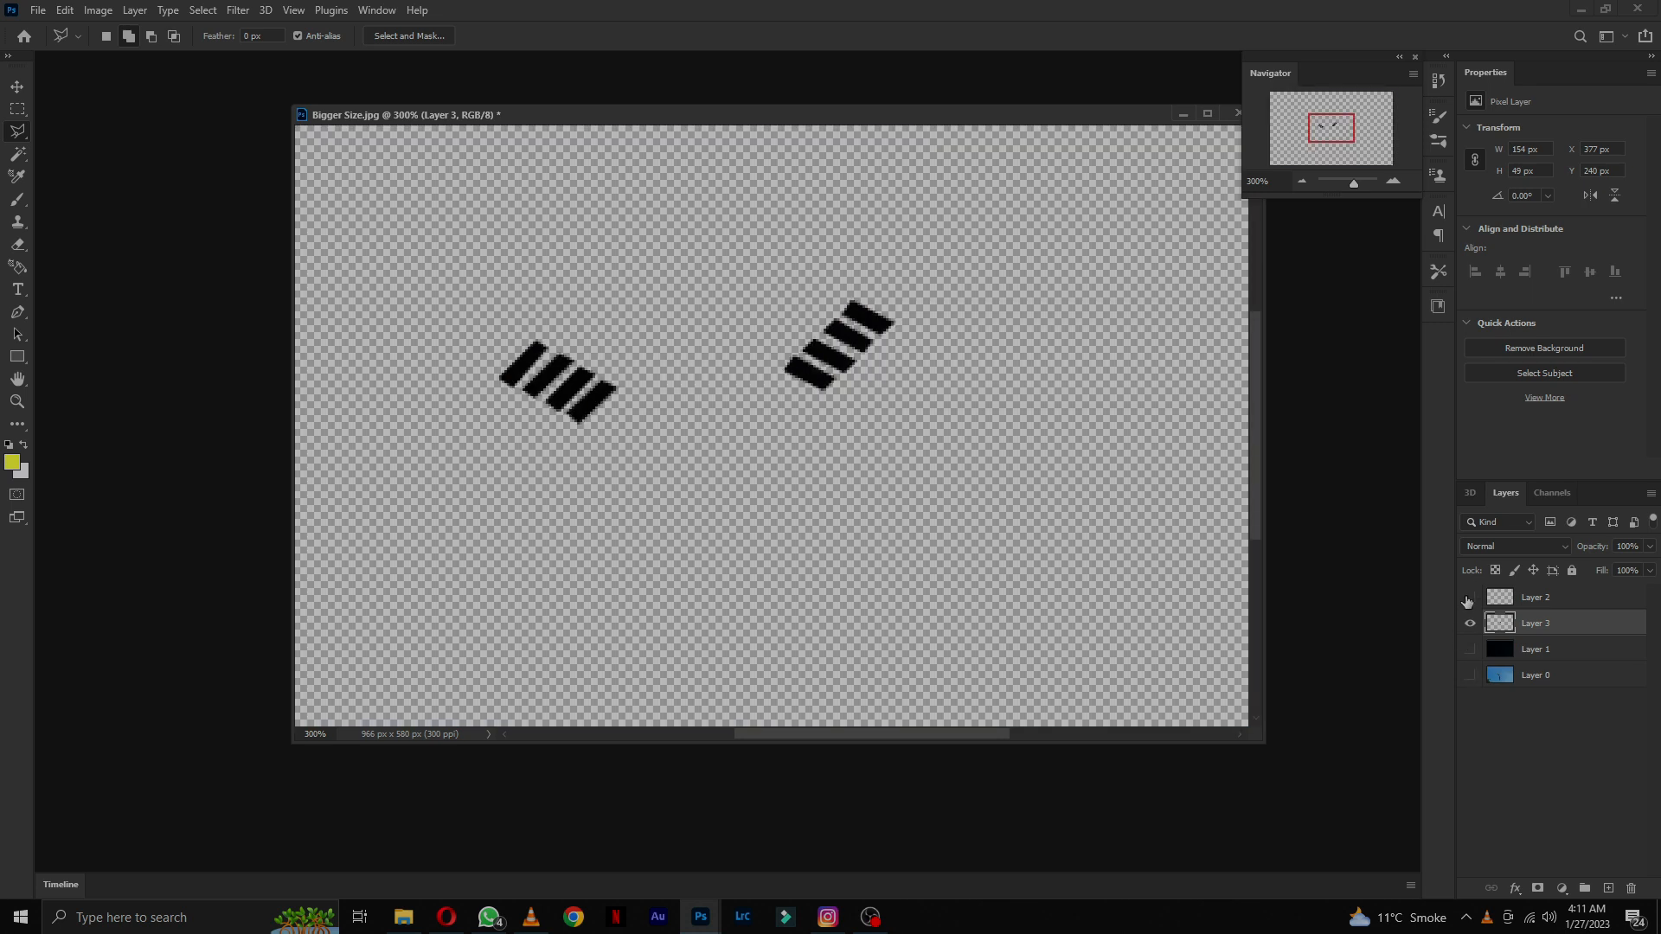
Step: Rename the copied LED panels layer "LIGHT ONLY" and deselect the layer
{"action": "double_click", "coordinate": [1543, 624]}
{"action": "type", "text": "LIGH"}
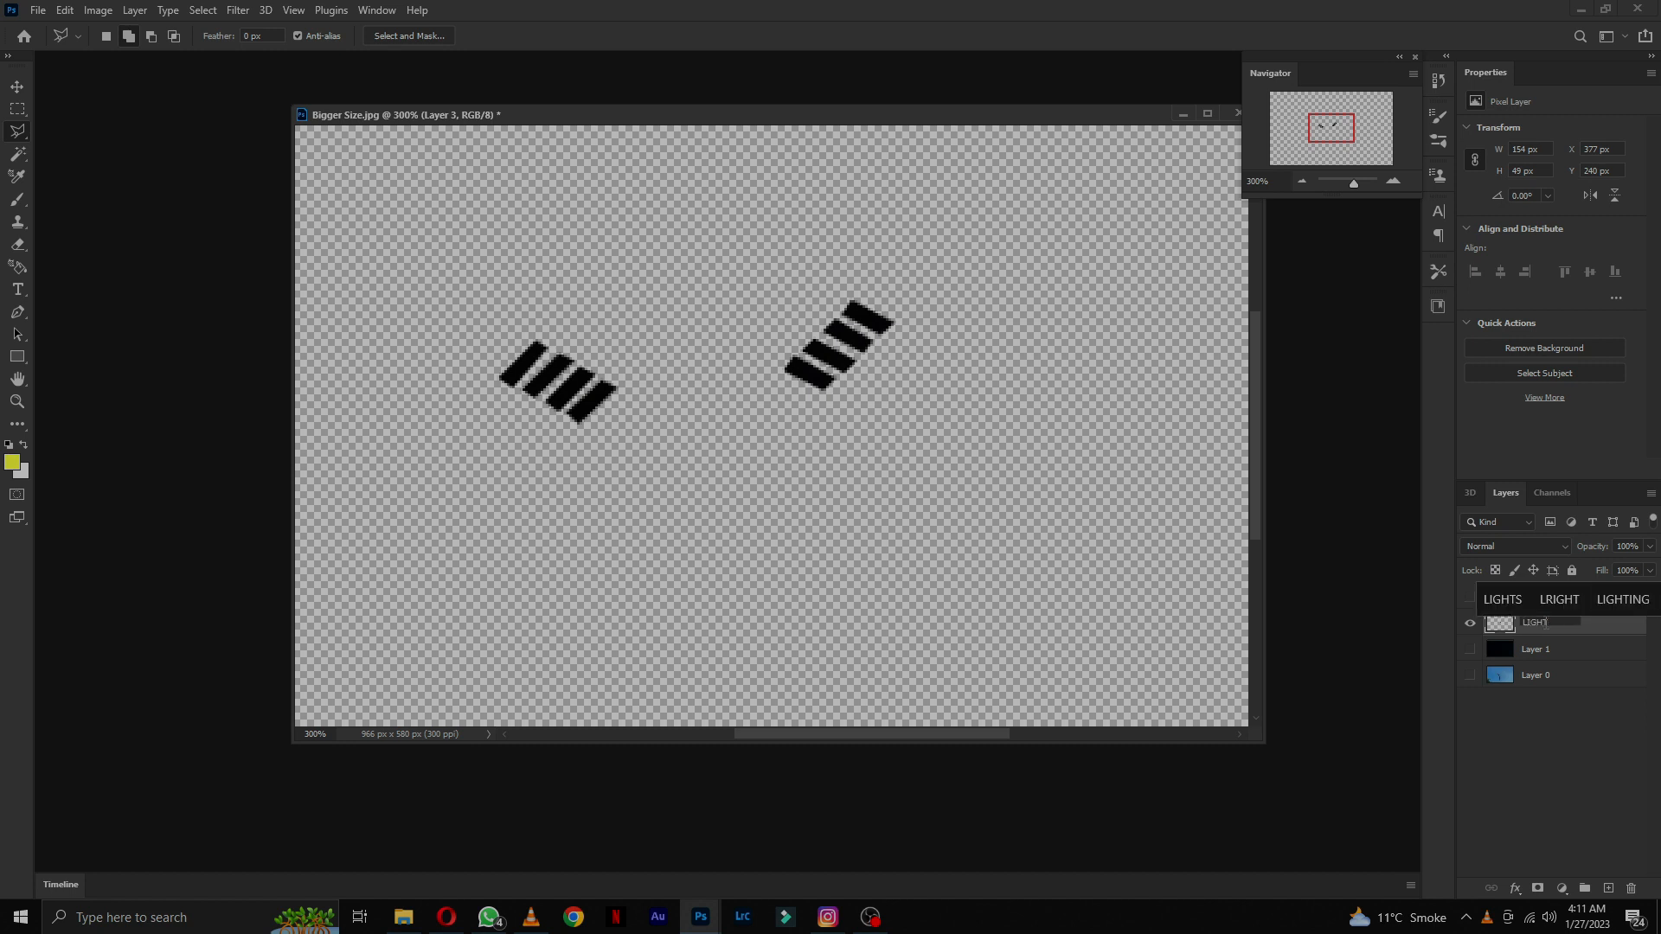
{"action": "type", "text": "T ONLY"}
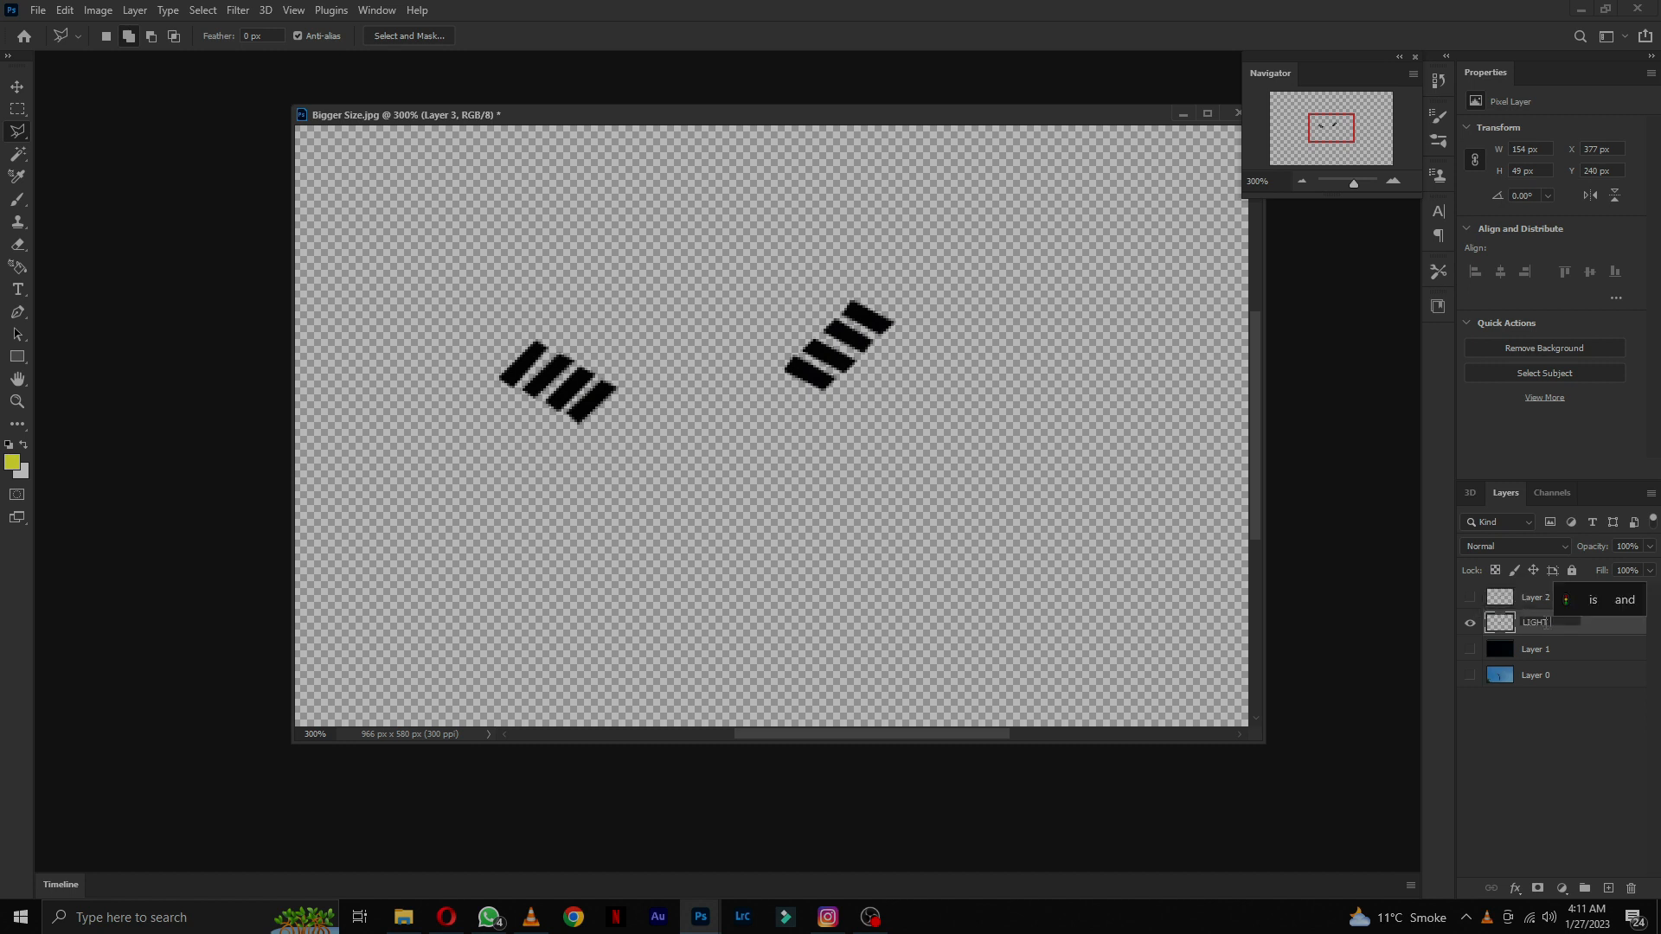
{"action": "left_click", "coordinate": [1562, 776]}
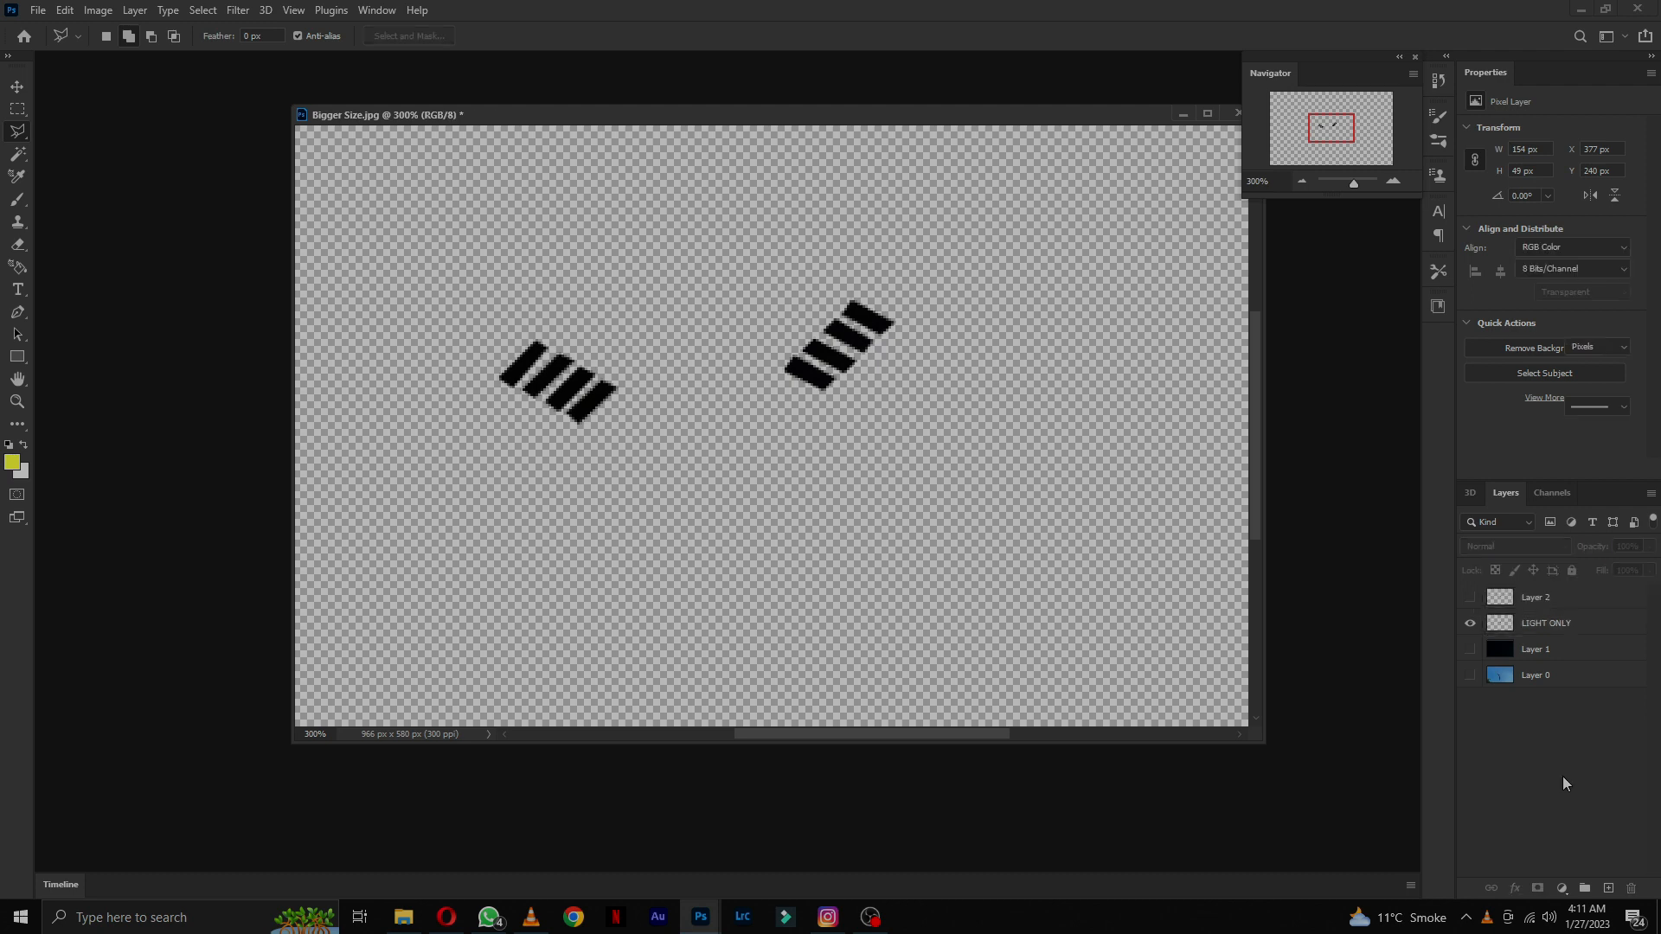
Step: Show Layer 1 and Layer 0 again and make Layer 1 the active layer
{"action": "left_click", "coordinate": [1469, 649]}
{"action": "left_click", "coordinate": [1470, 675]}
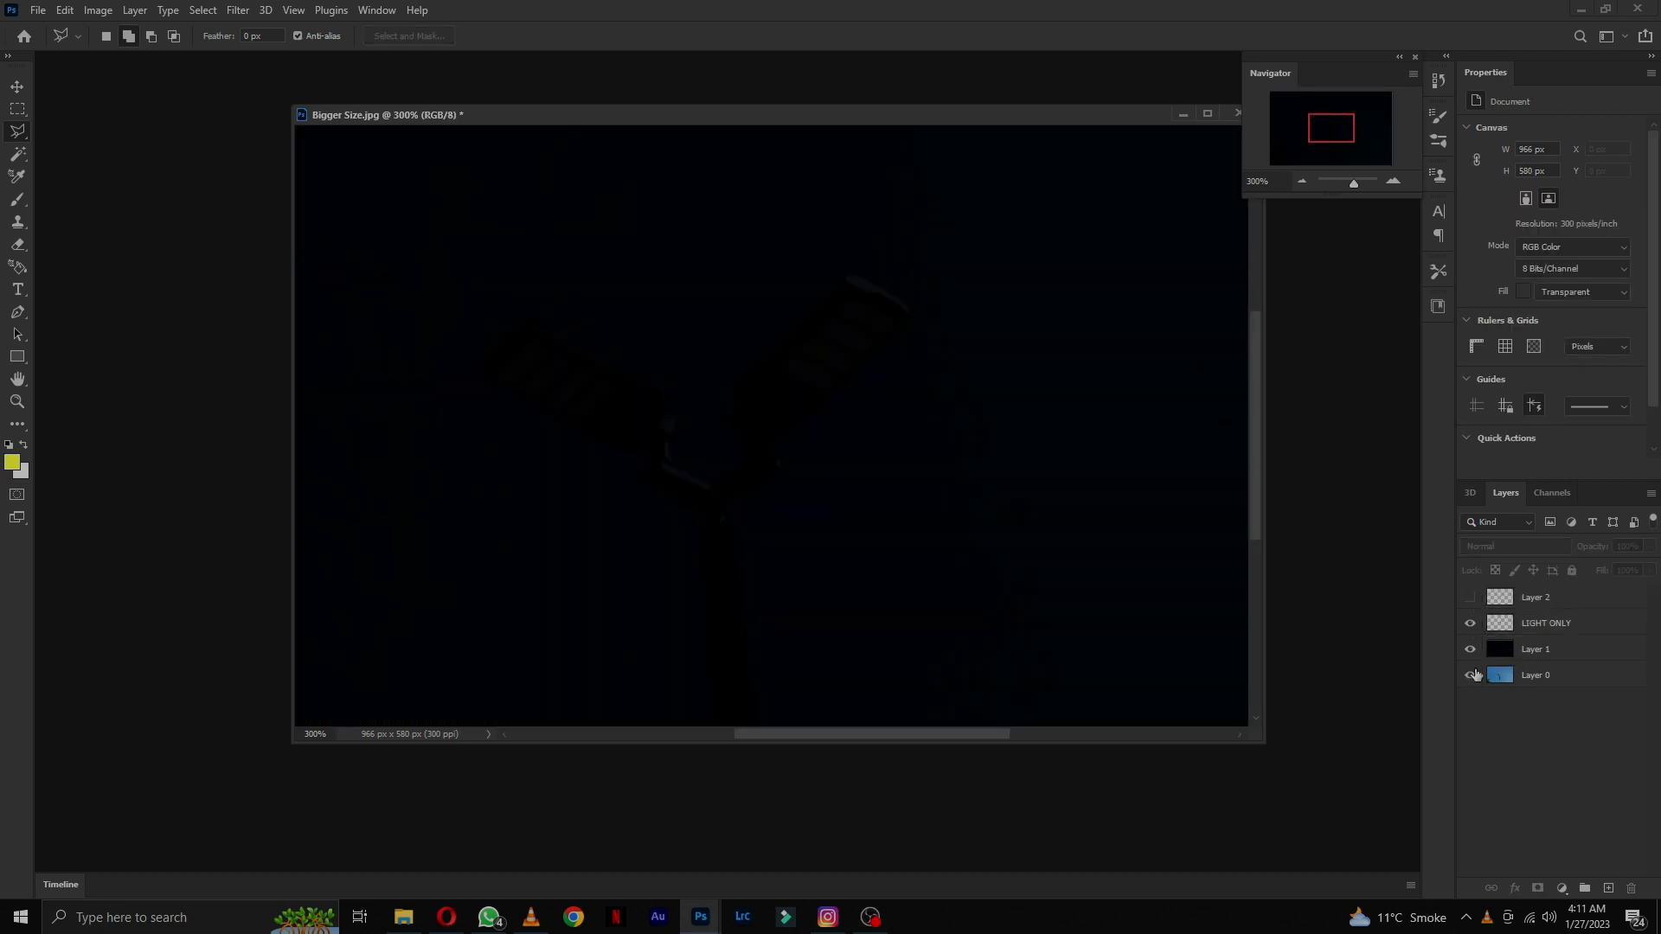
{"action": "left_click", "coordinate": [1549, 658]}
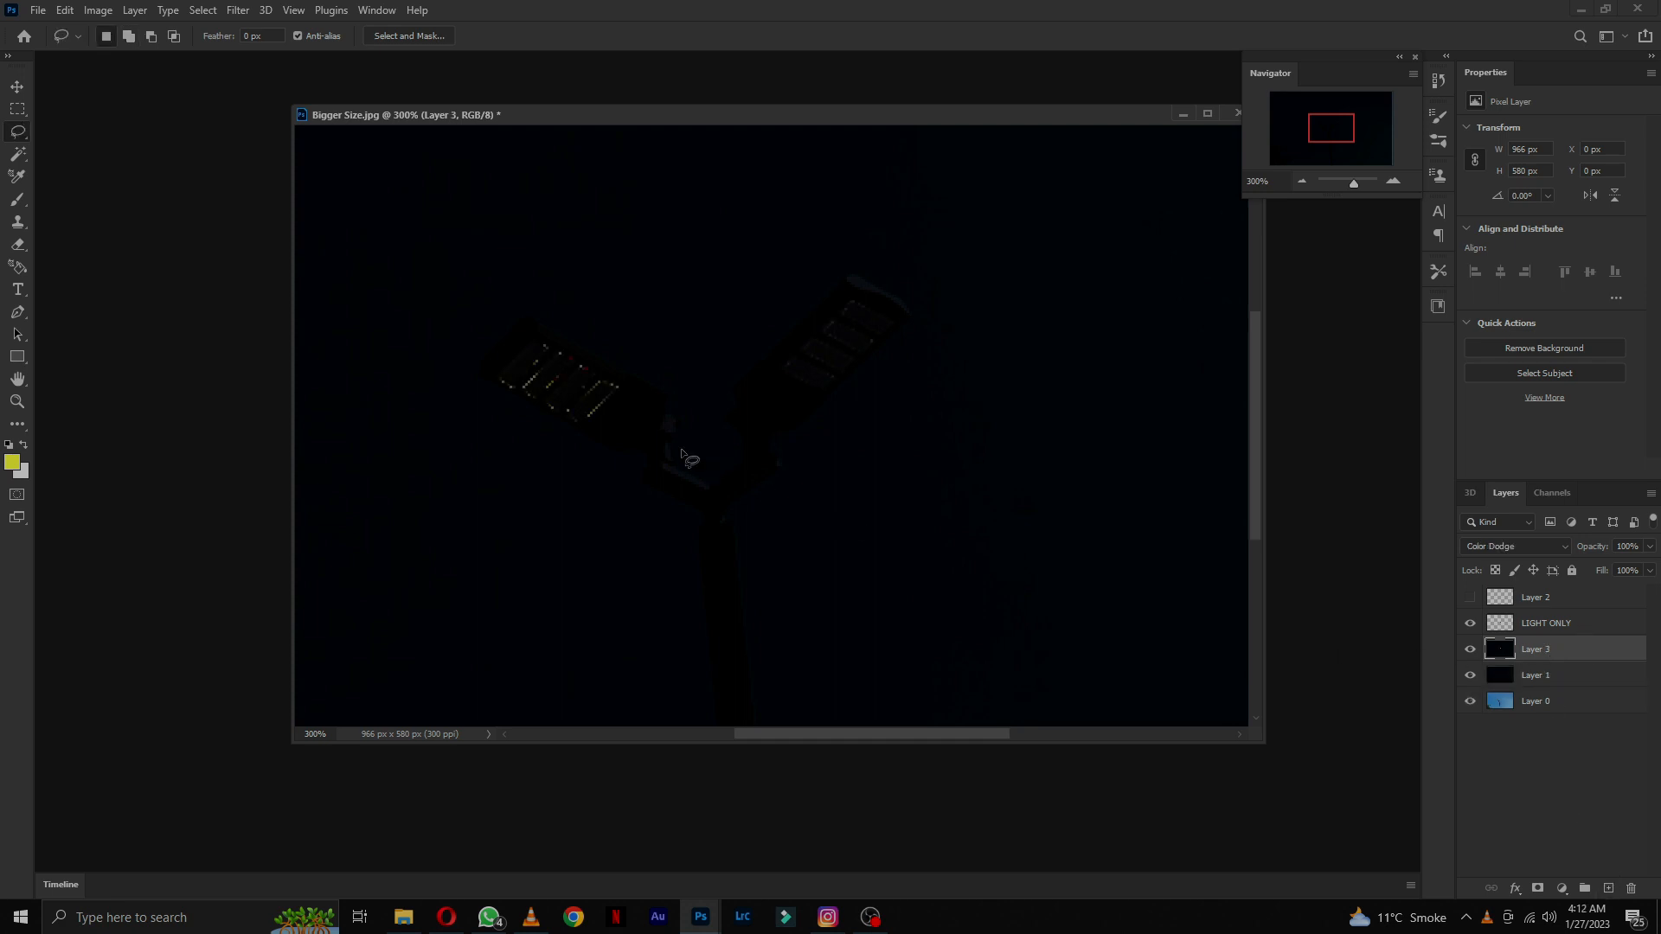
Step: Hide the LIGHT ONLY layer and brush yellow over the LED panels of both lamp heads on Layer 3
{"action": "key", "text": "b"}
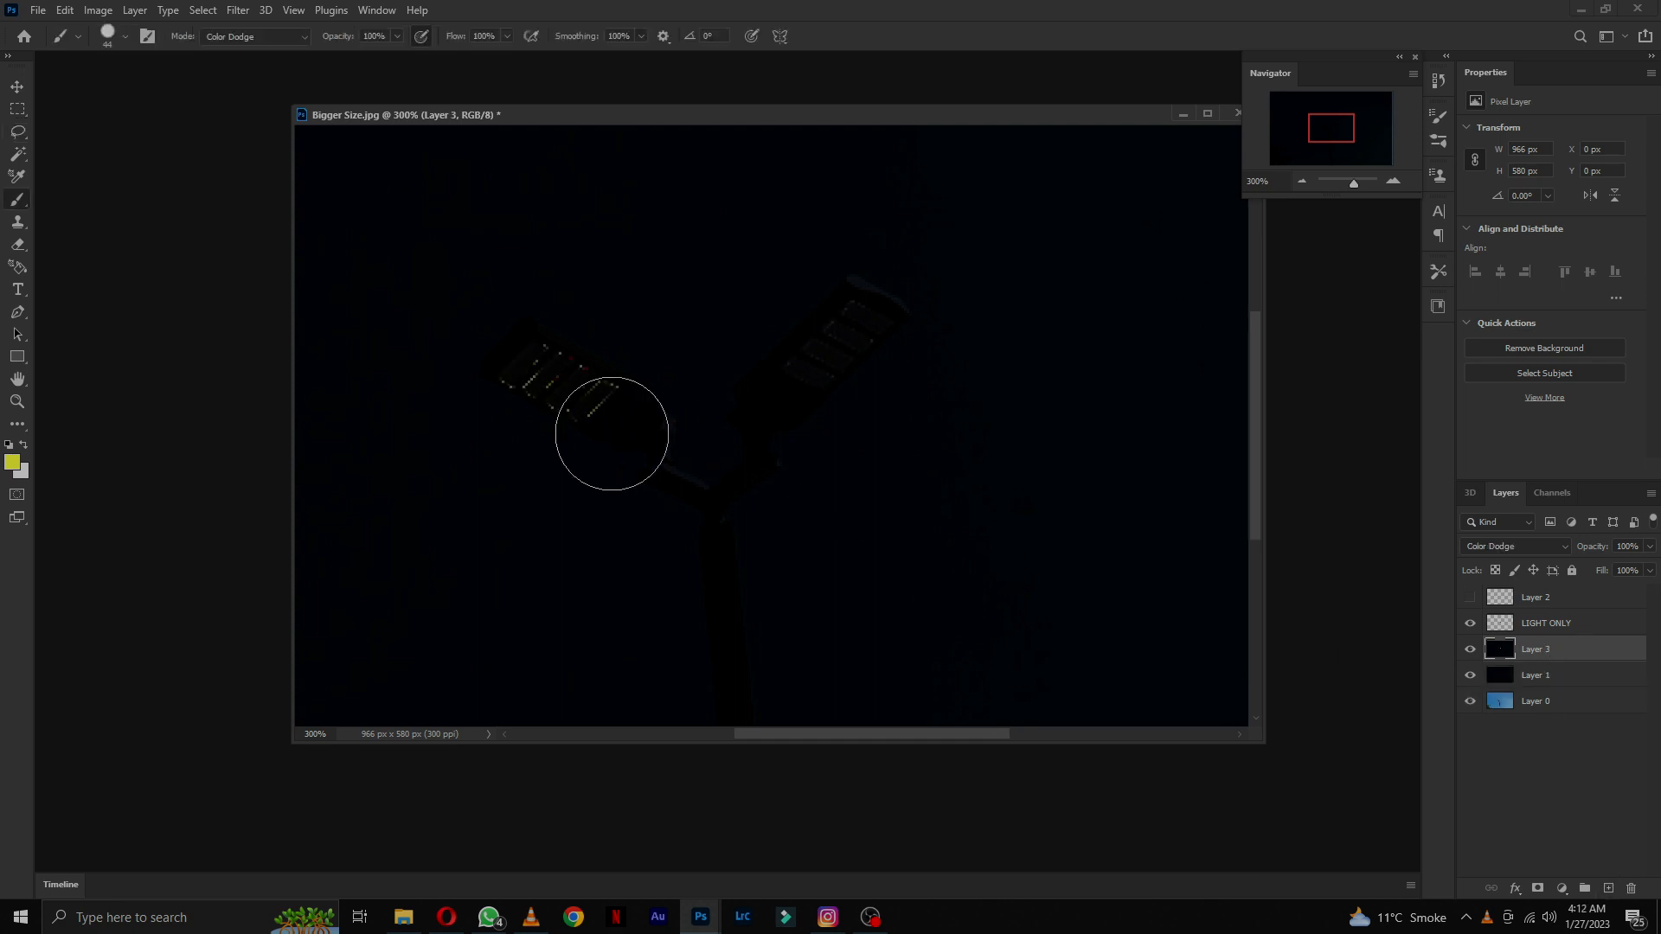
{"action": "left_click_drag", "start_coordinate": [612, 426], "coordinate": [545, 360]}
{"action": "key", "text": "ctrl+z"}
{"action": "left_click", "coordinate": [1461, 624]}
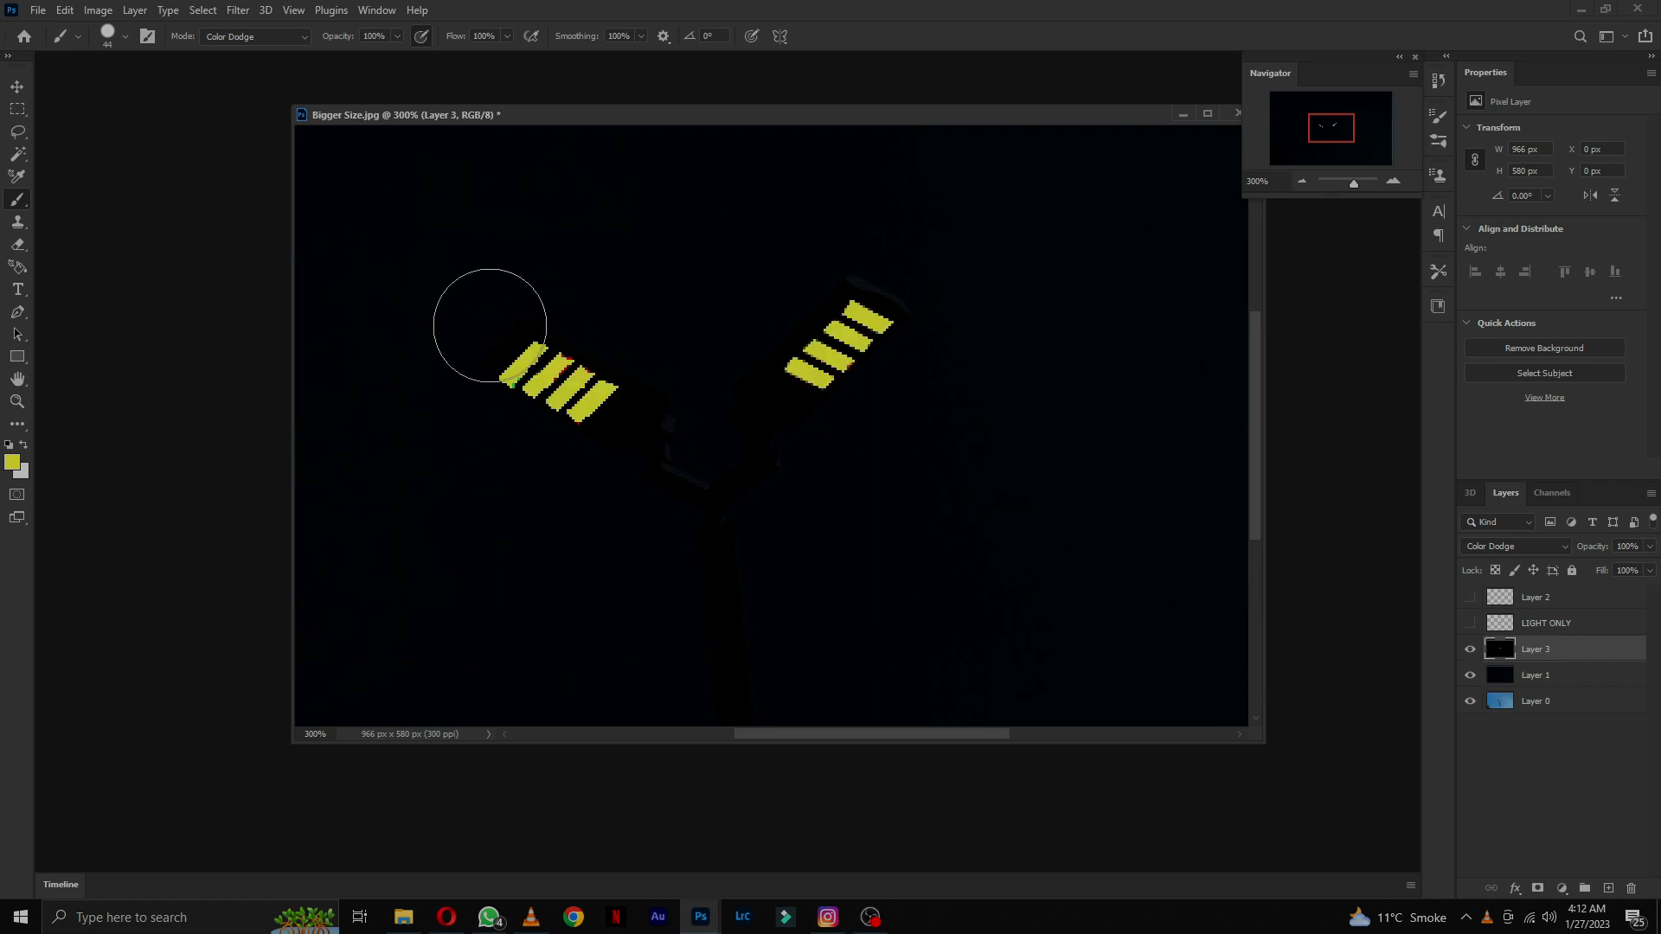
{"action": "mouse_move", "coordinate": [609, 423]}
{"action": "left_mouse_down"}
{"action": "mouse_move", "coordinate": [511, 349]}
{"action": "mouse_move", "coordinate": [572, 400]}
{"action": "left_mouse_up"}
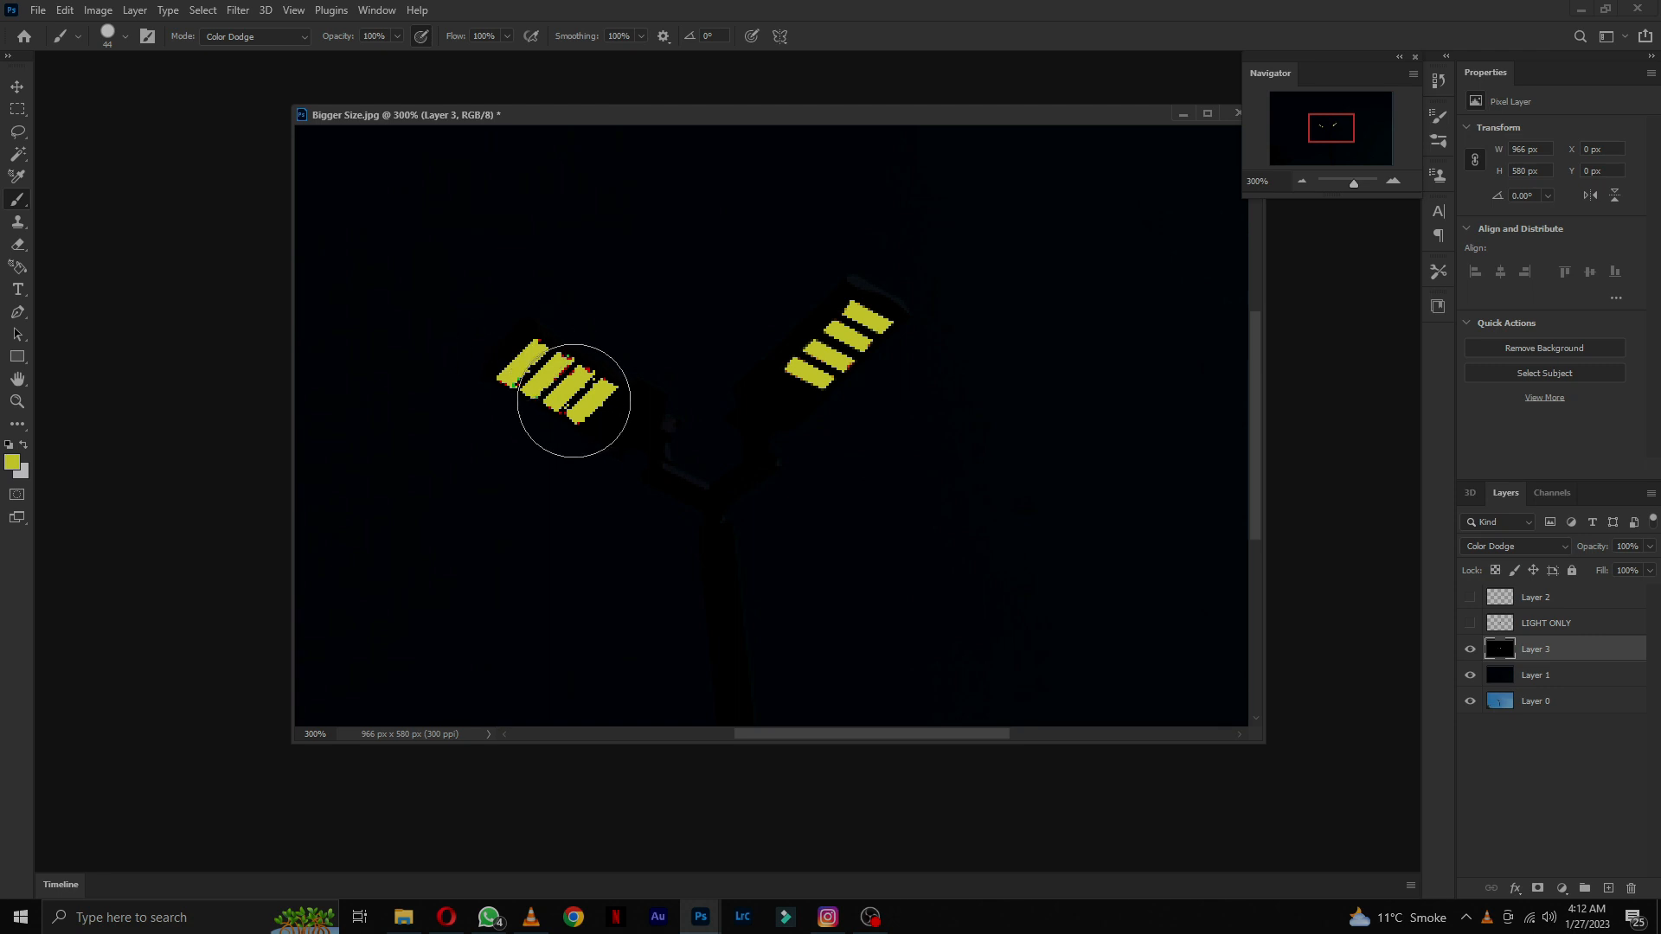
{"action": "left_click_drag", "start_coordinate": [883, 312], "coordinate": [835, 395]}
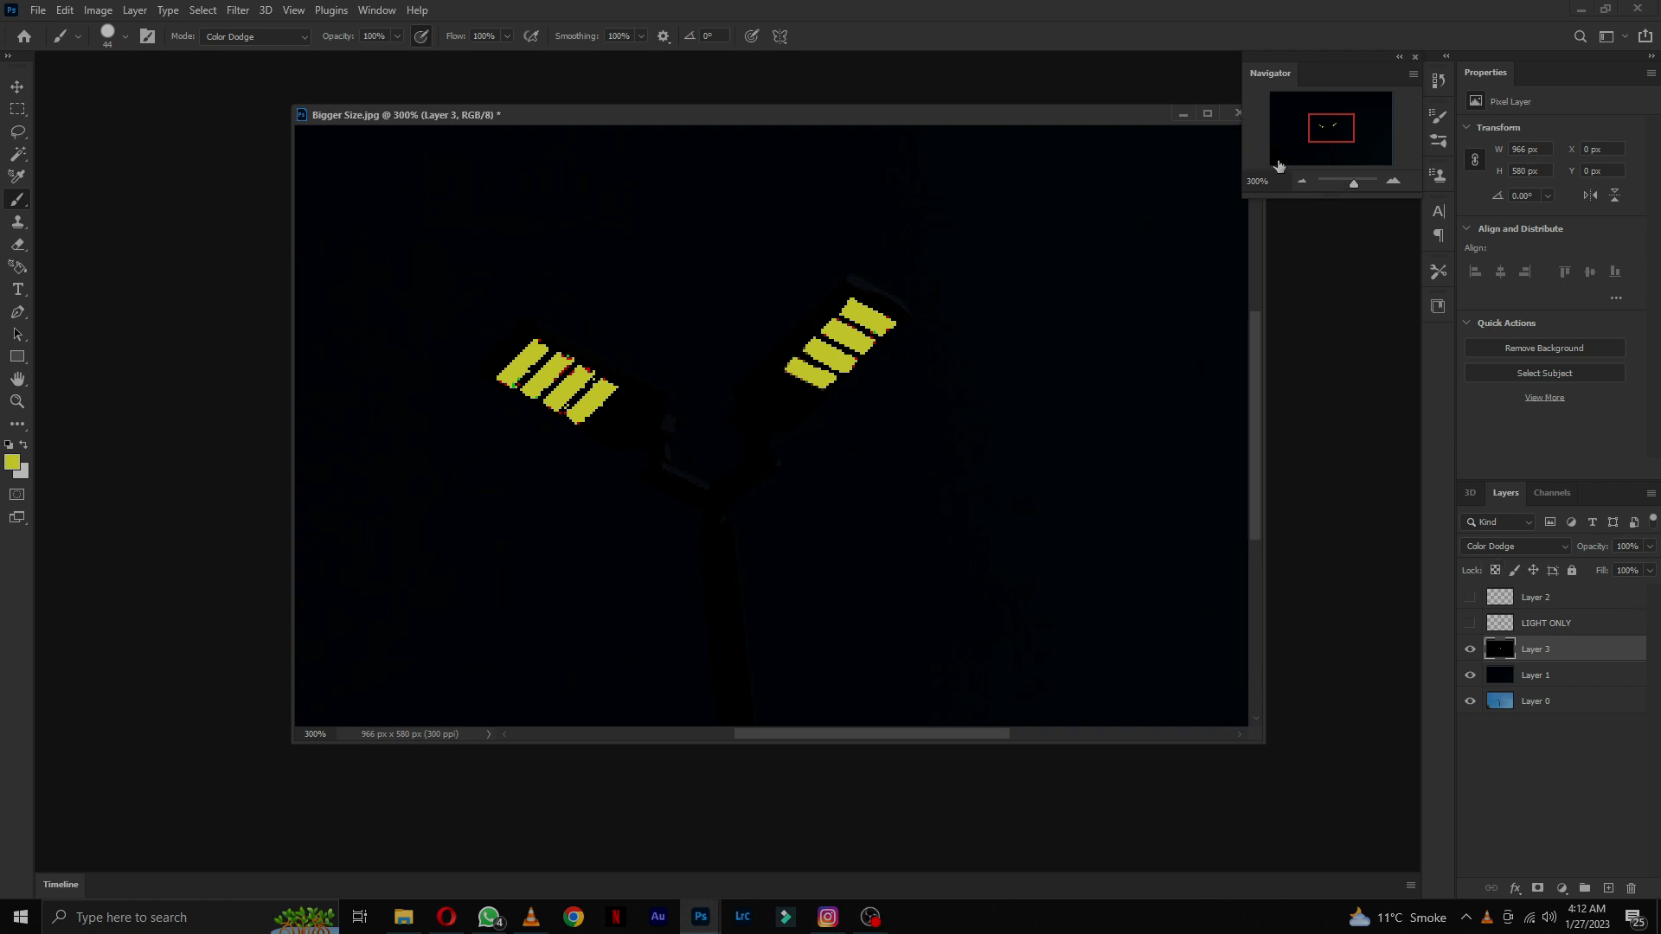
Step: Compare the glowing lamp panels with the LIGHT ONLY layer shown and hidden, close up and in the full image
{"action": "left_click", "coordinate": [1469, 624]}
{"action": "left_click", "coordinate": [1469, 625]}
{"action": "left_click", "coordinate": [1469, 625]}
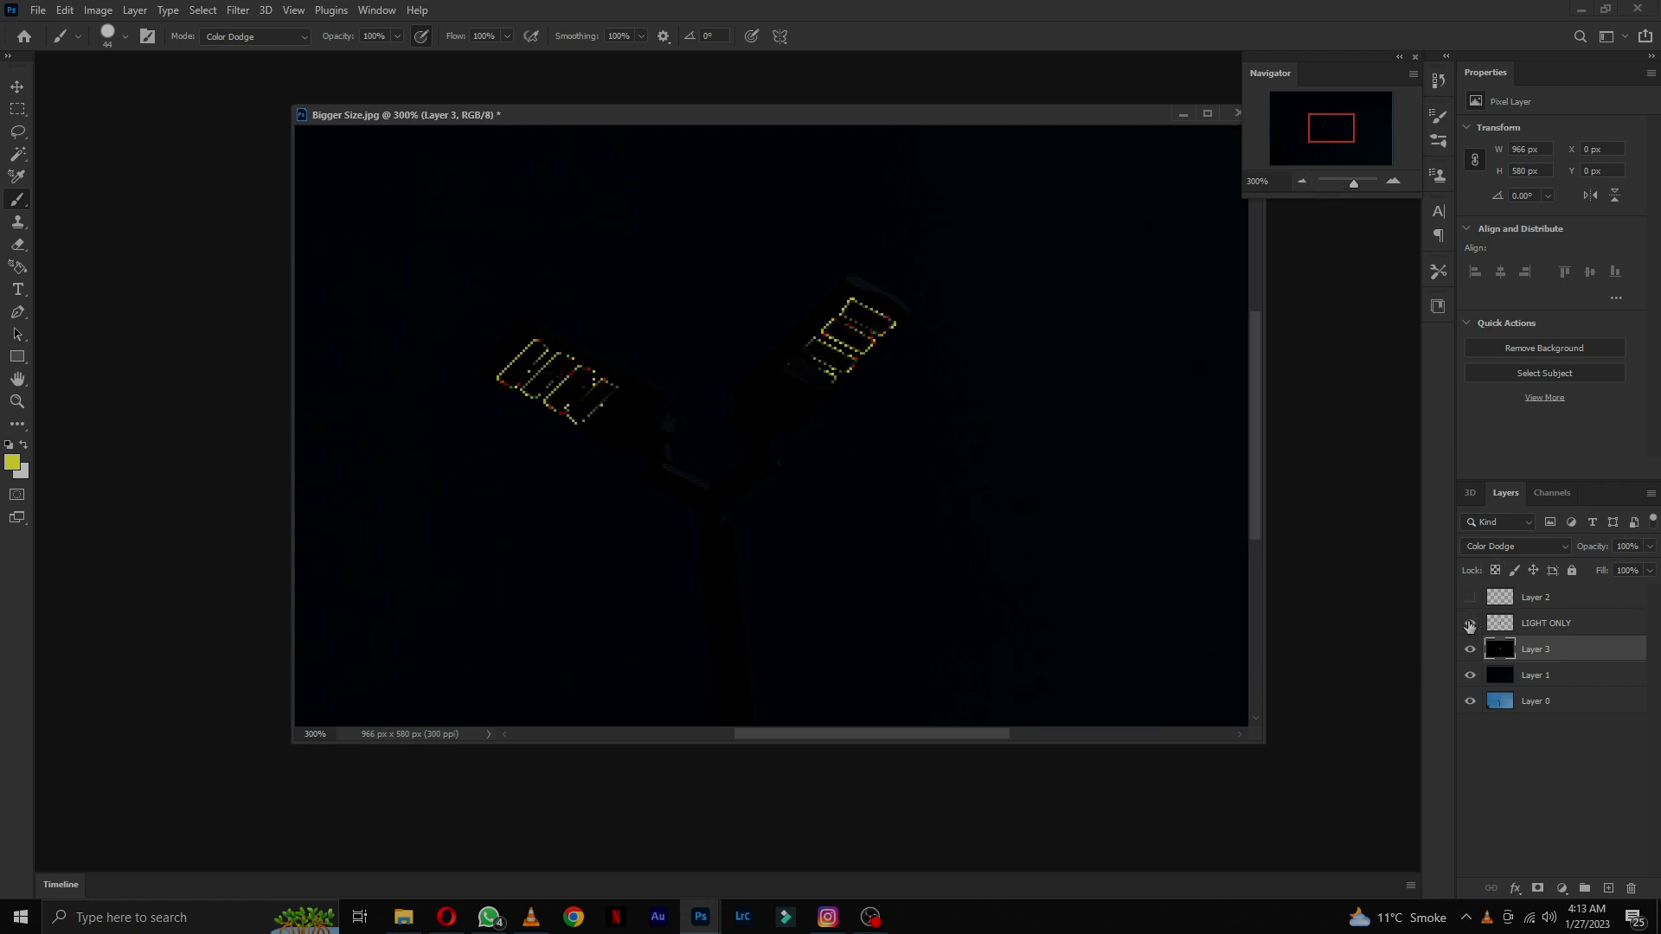
{"action": "left_click", "coordinate": [1469, 625]}
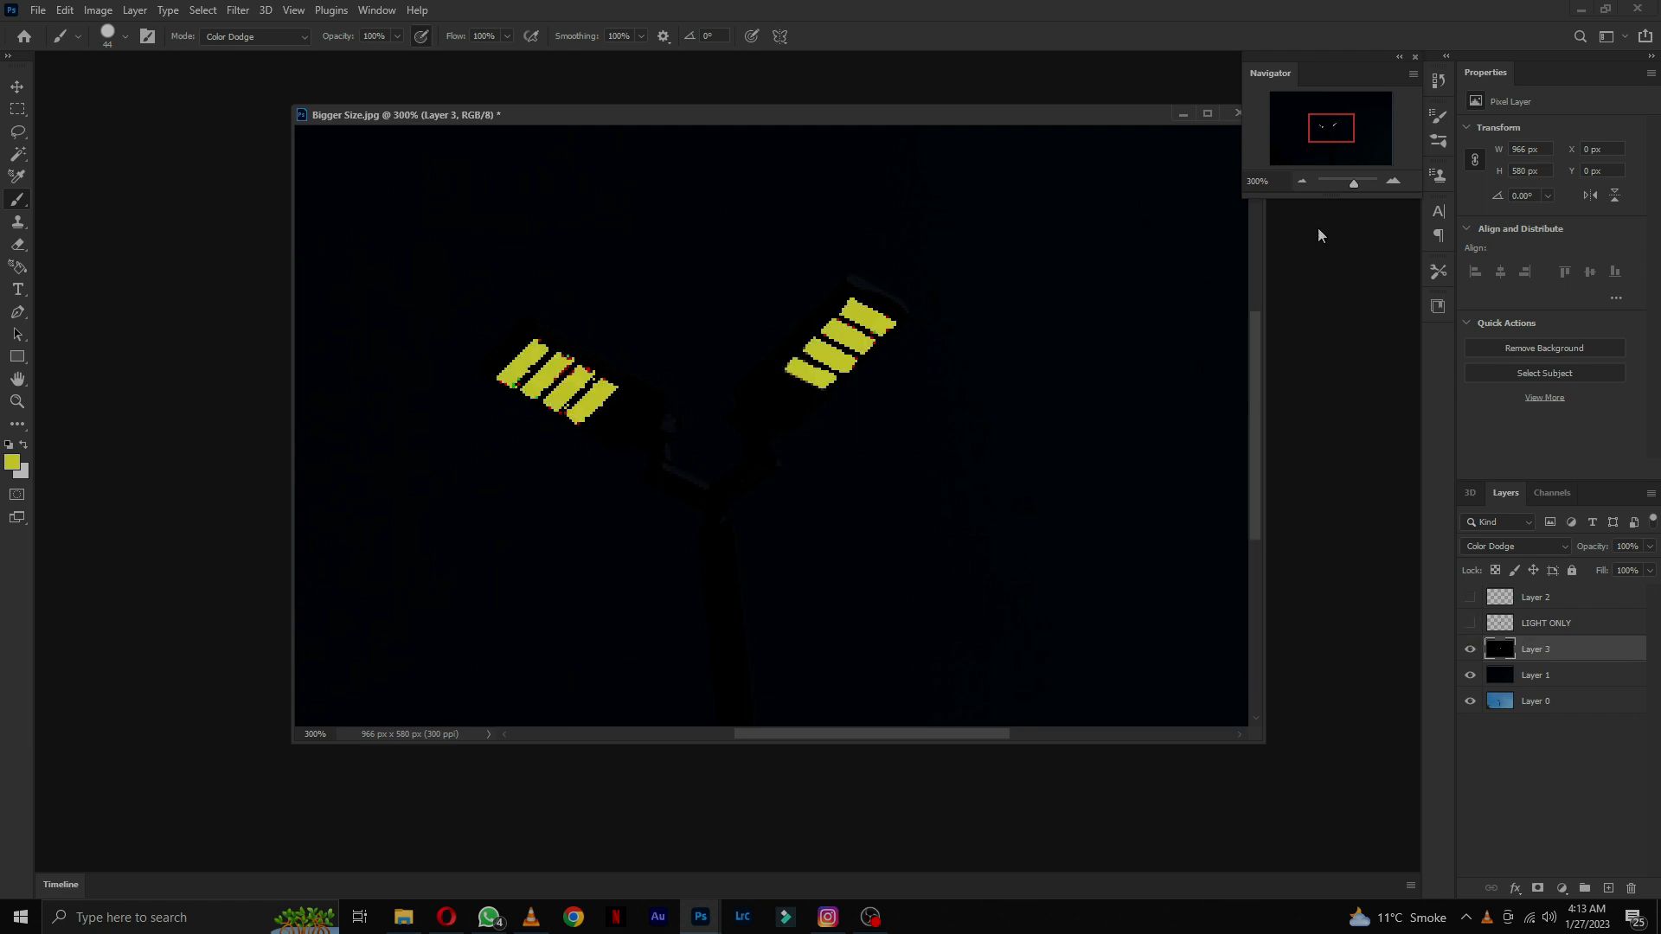
{"action": "left_click", "coordinate": [1302, 181]}
{"action": "left_click", "coordinate": [1302, 182]}
{"action": "left_click", "coordinate": [1302, 182]}
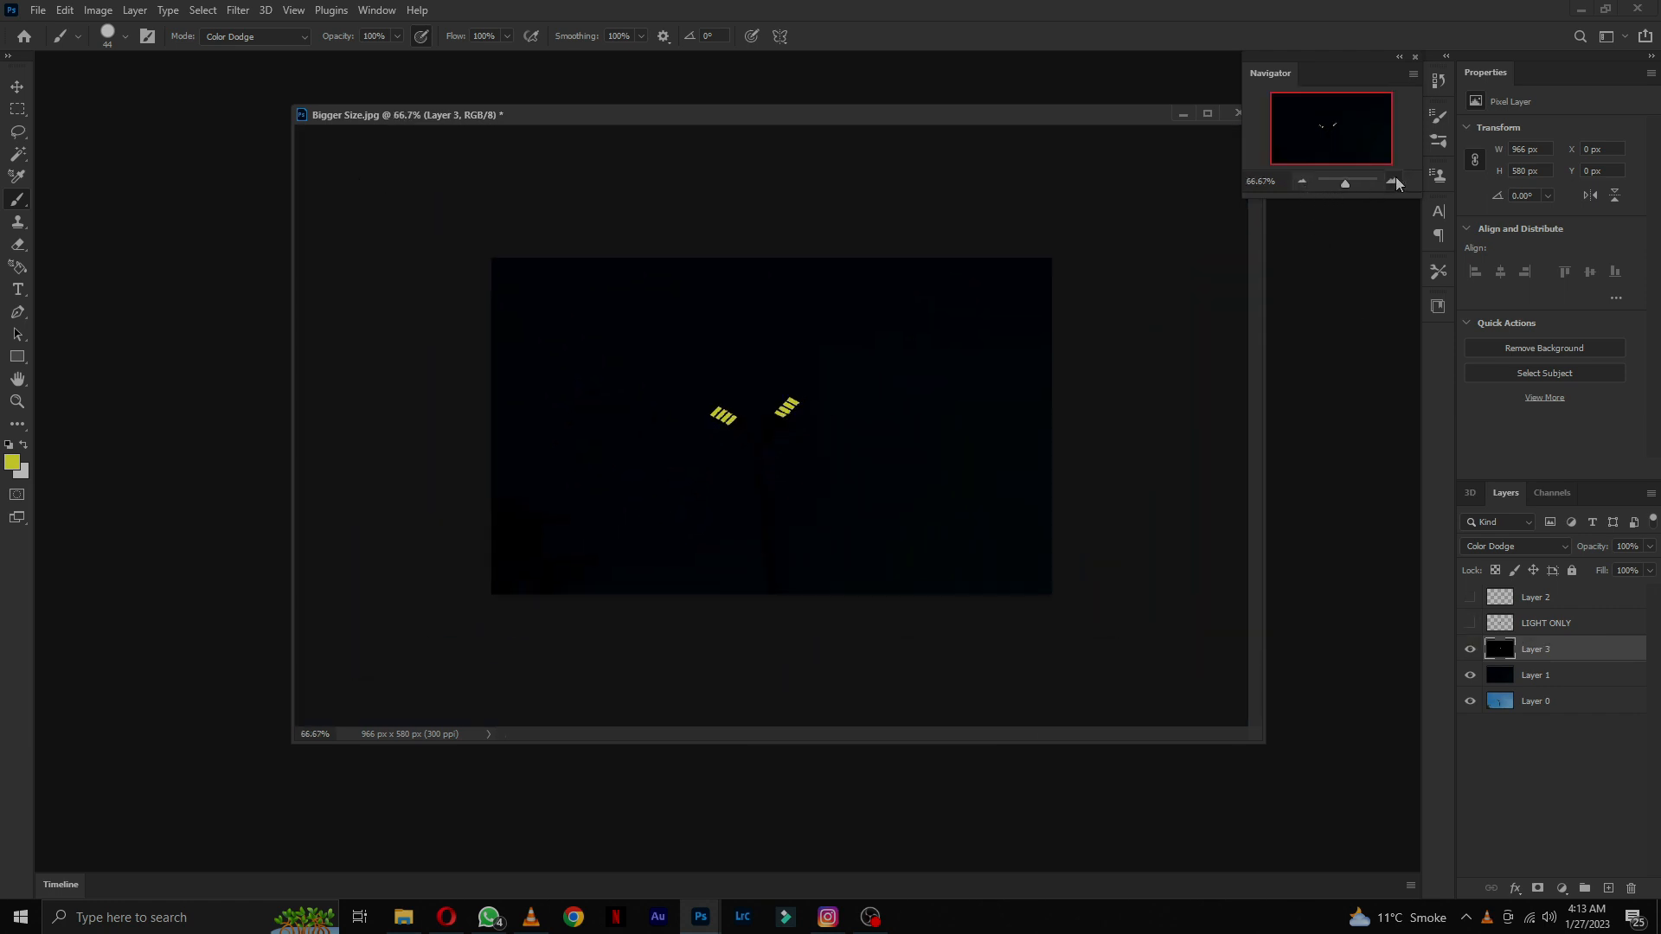
{"action": "left_click", "coordinate": [1393, 181]}
{"action": "left_click", "coordinate": [1469, 624]}
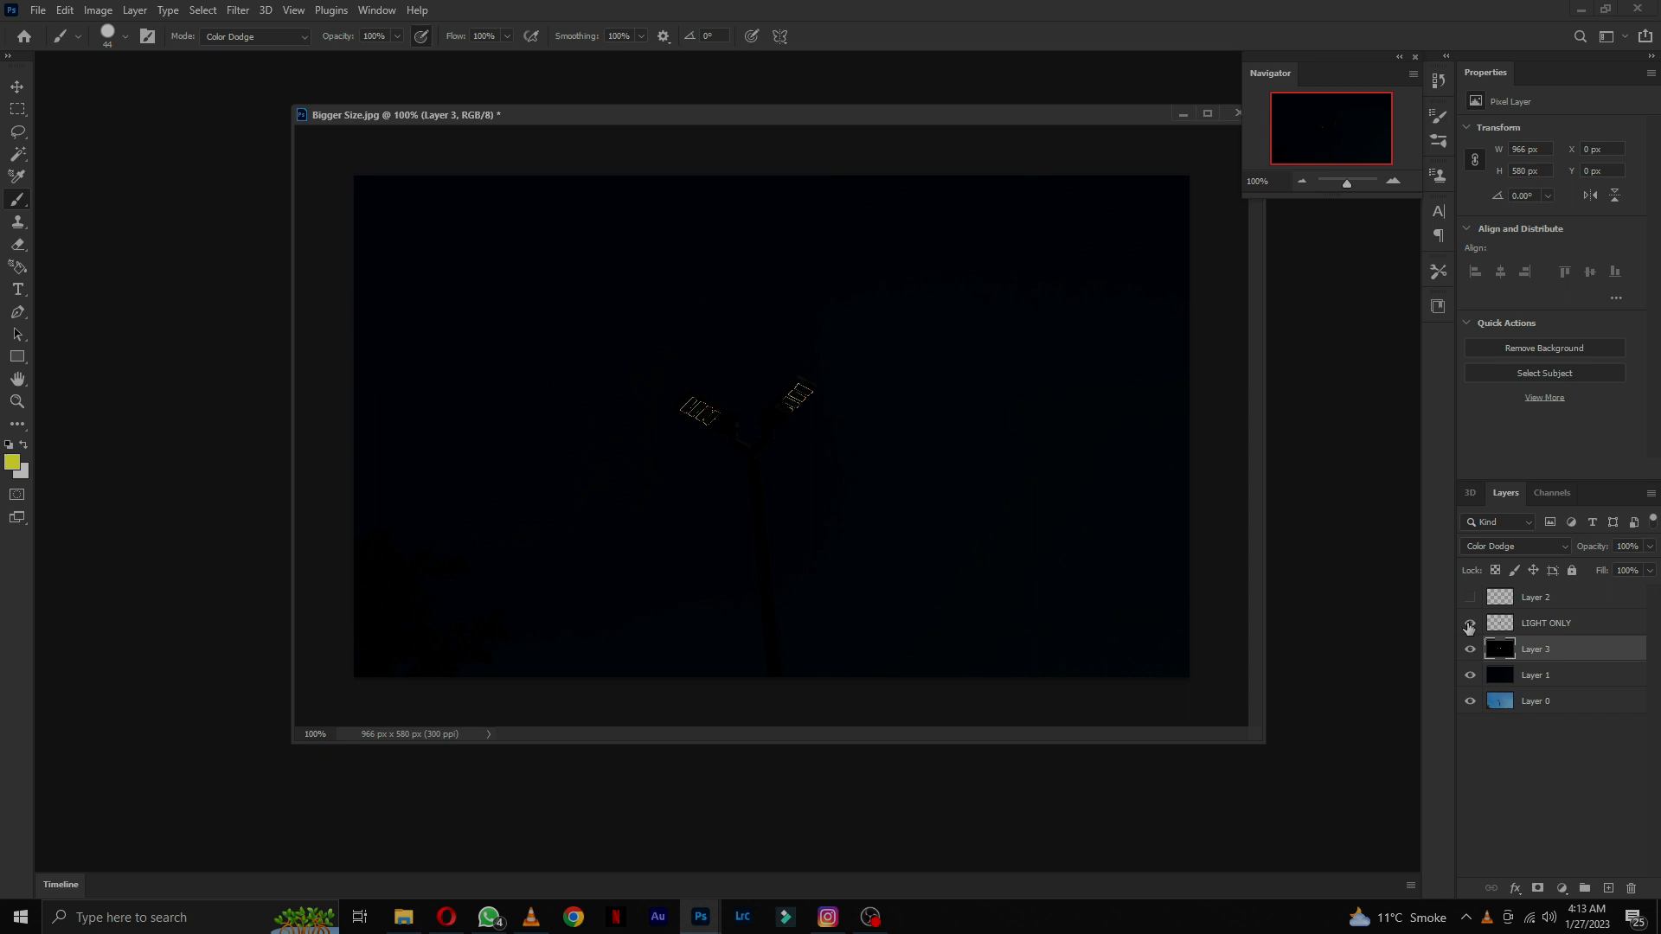
{"action": "left_click", "coordinate": [1469, 625]}
Step: Show Layer 2 and make it the active layer for painting
{"action": "left_click", "coordinate": [1559, 599]}
{"action": "left_click", "coordinate": [1469, 599]}
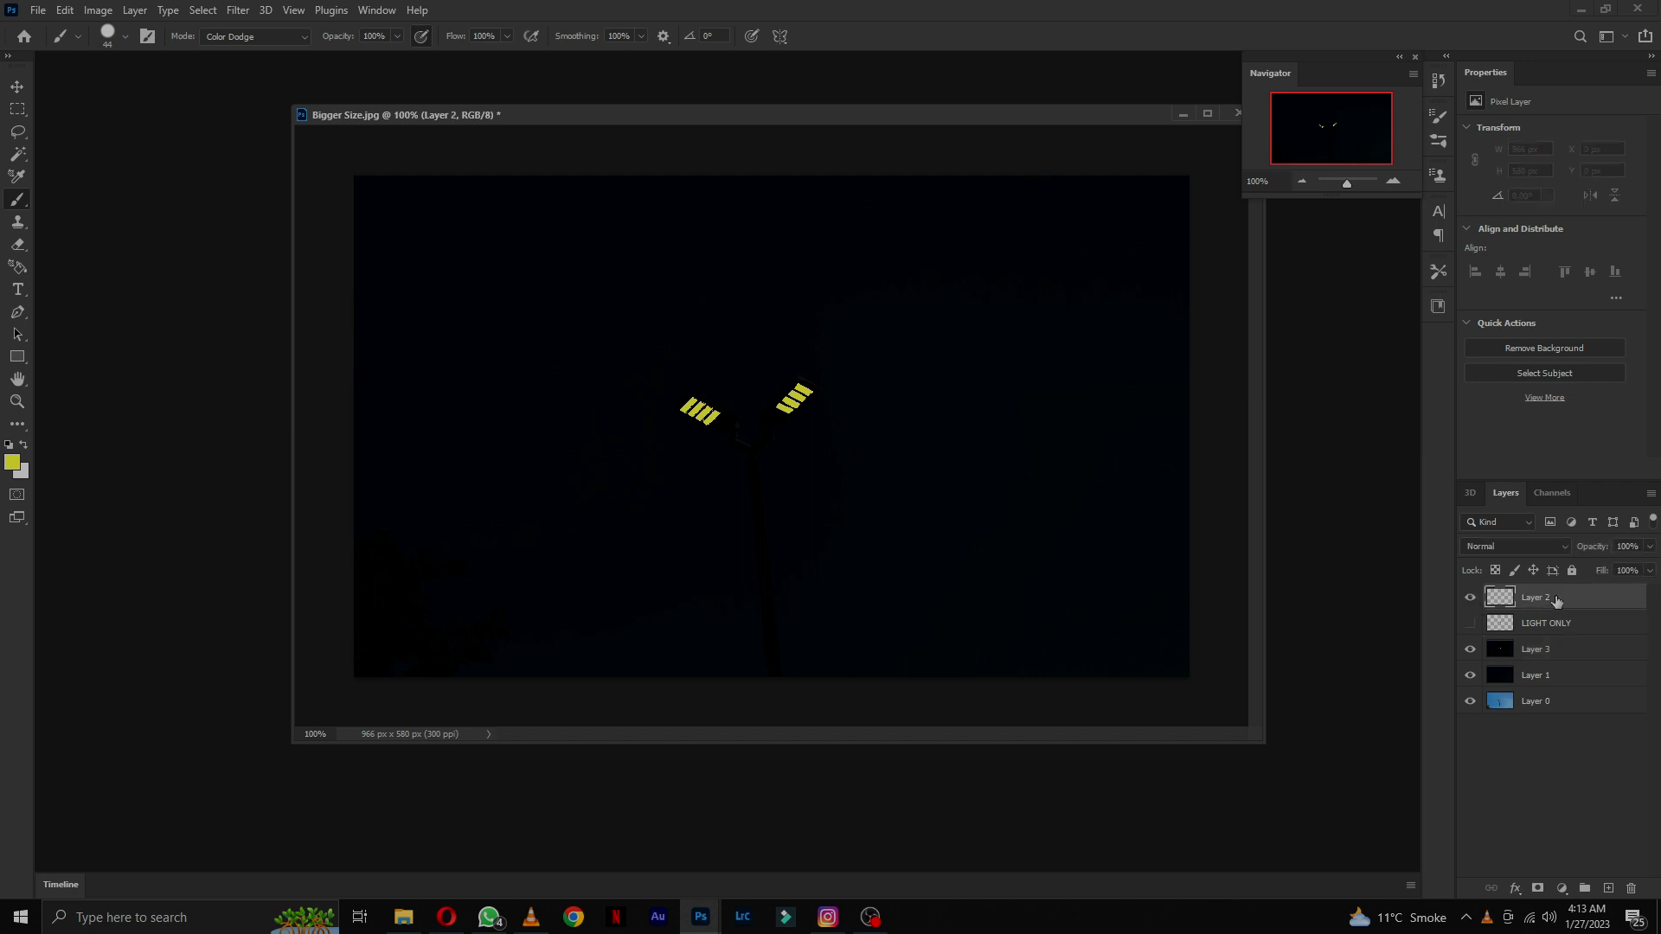
{"action": "left_click", "coordinate": [128, 36]}
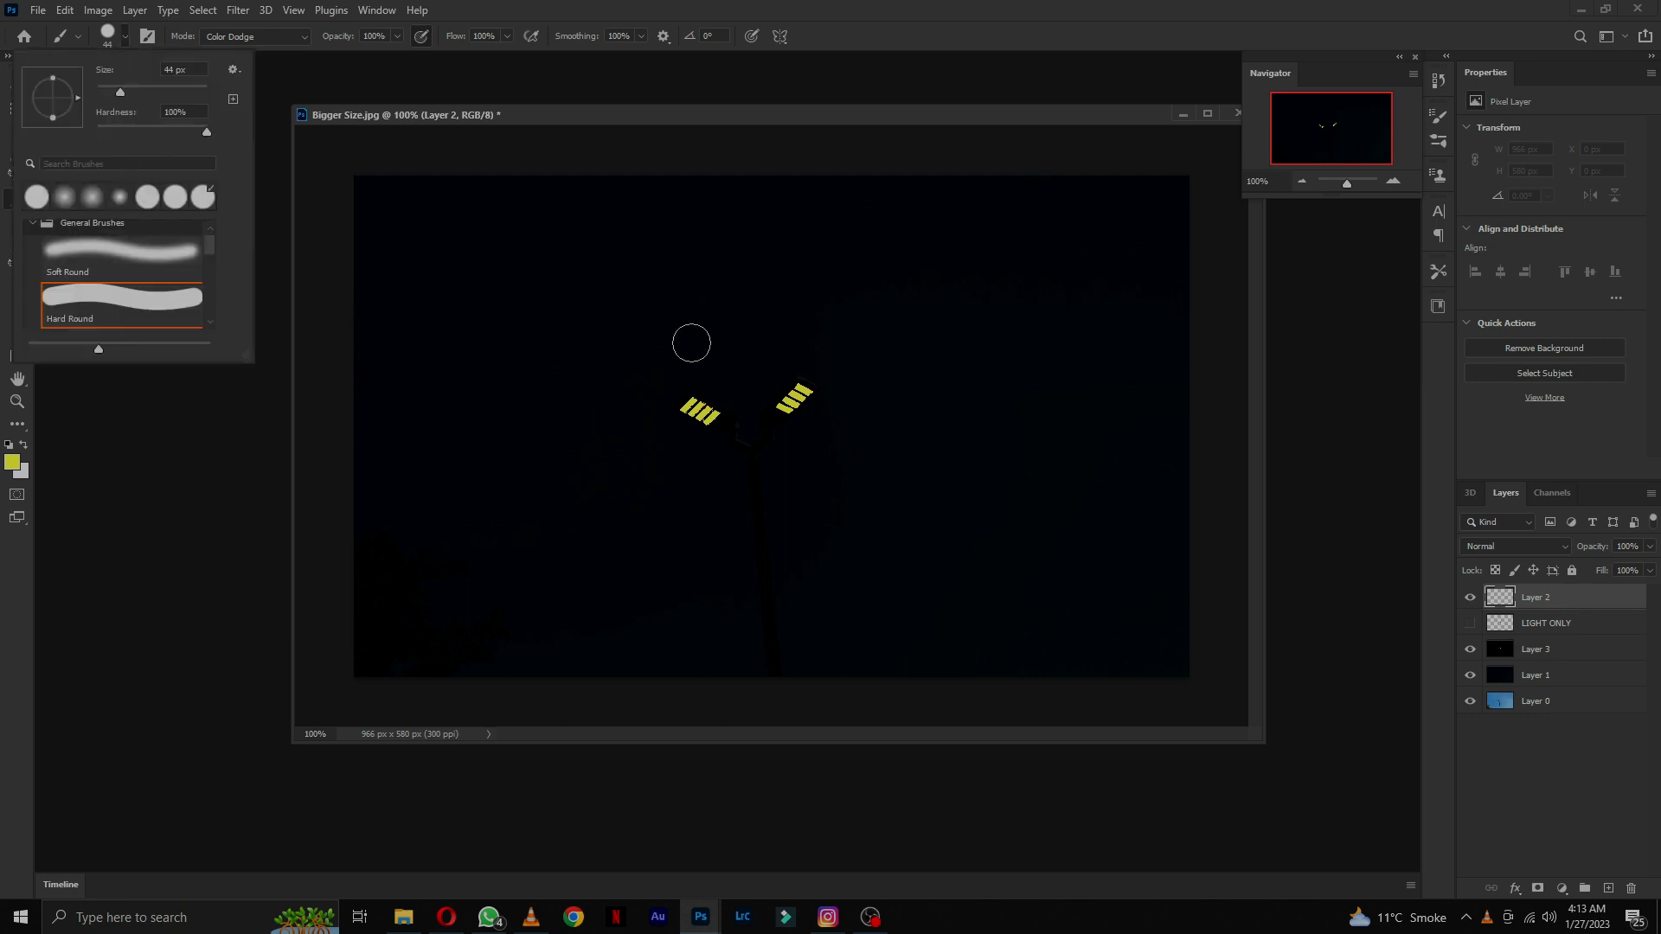
{"action": "left_click", "coordinate": [1000, 116]}
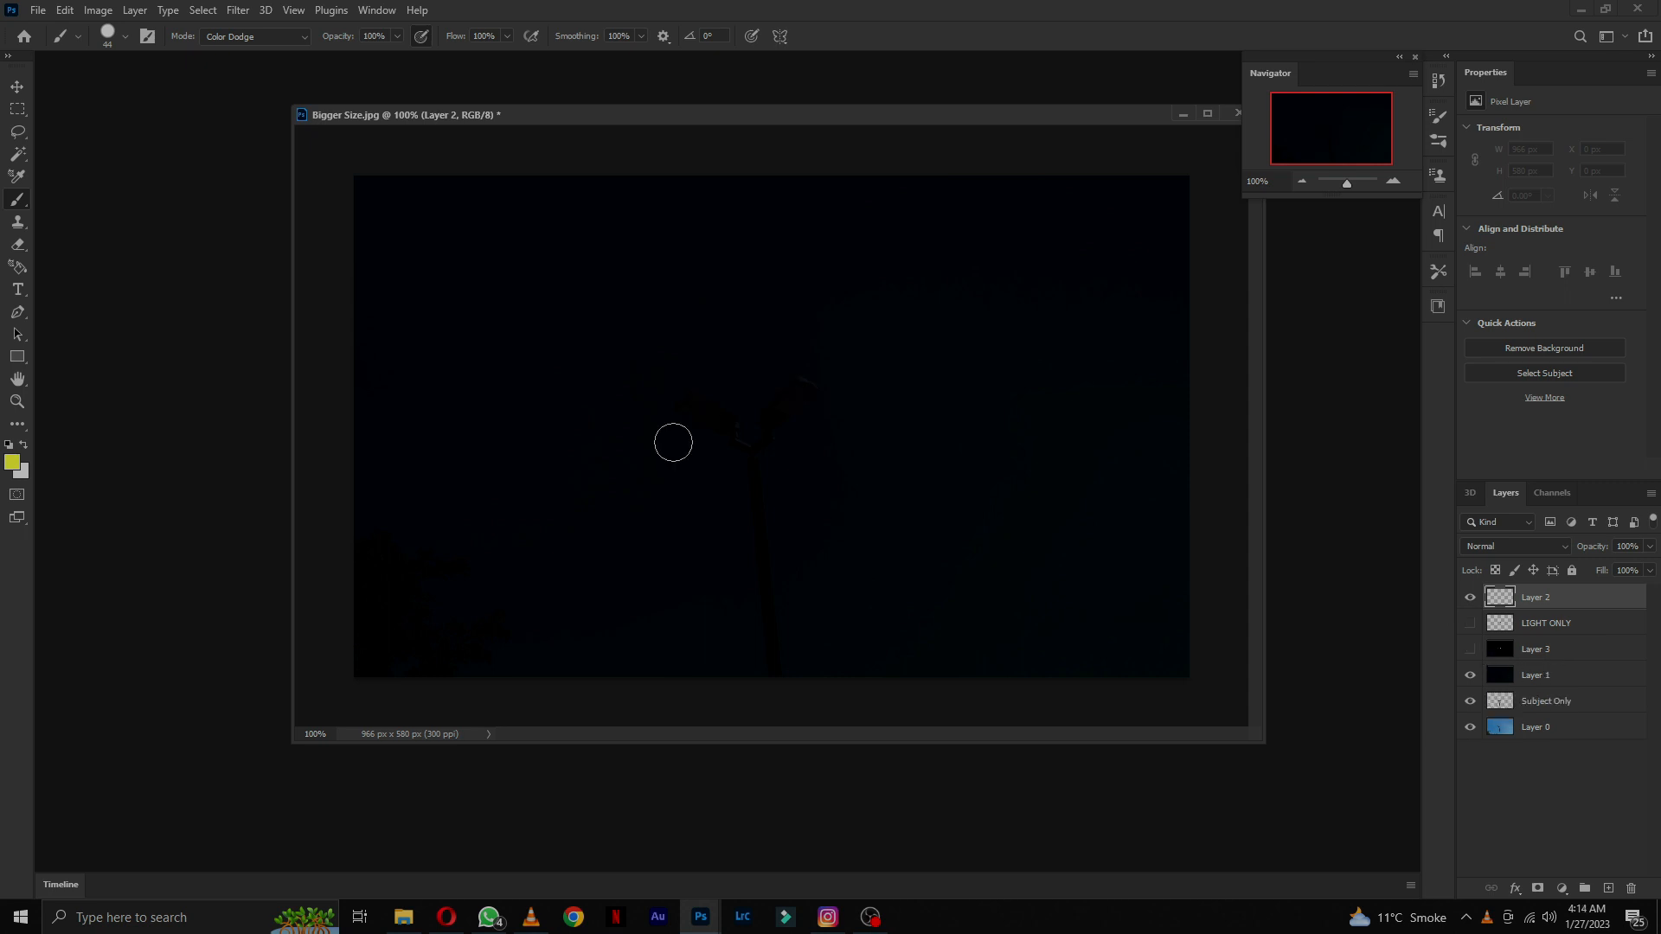
Step: Set the Brush tool to a Soft Round tip at 174 px
{"action": "right_click", "coordinate": [681, 441]}
{"action": "left_click_drag", "start_coordinate": [865, 485], "coordinate": [841, 481]}
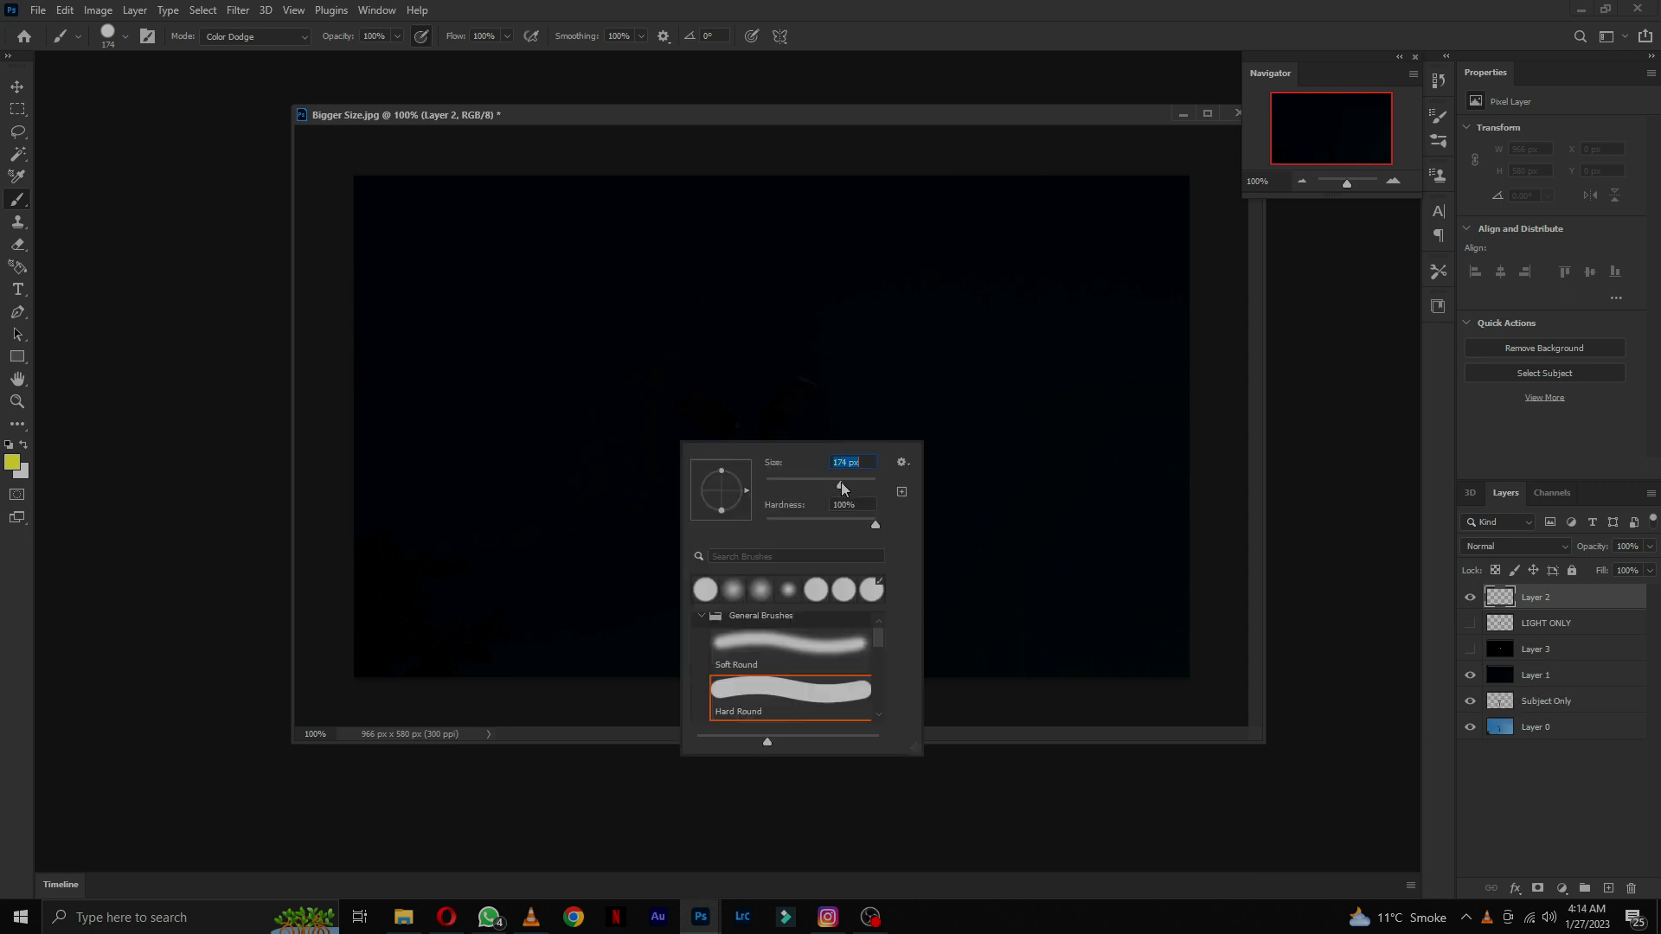
{"action": "left_click", "coordinate": [127, 39]}
{"action": "left_click", "coordinate": [127, 39]}
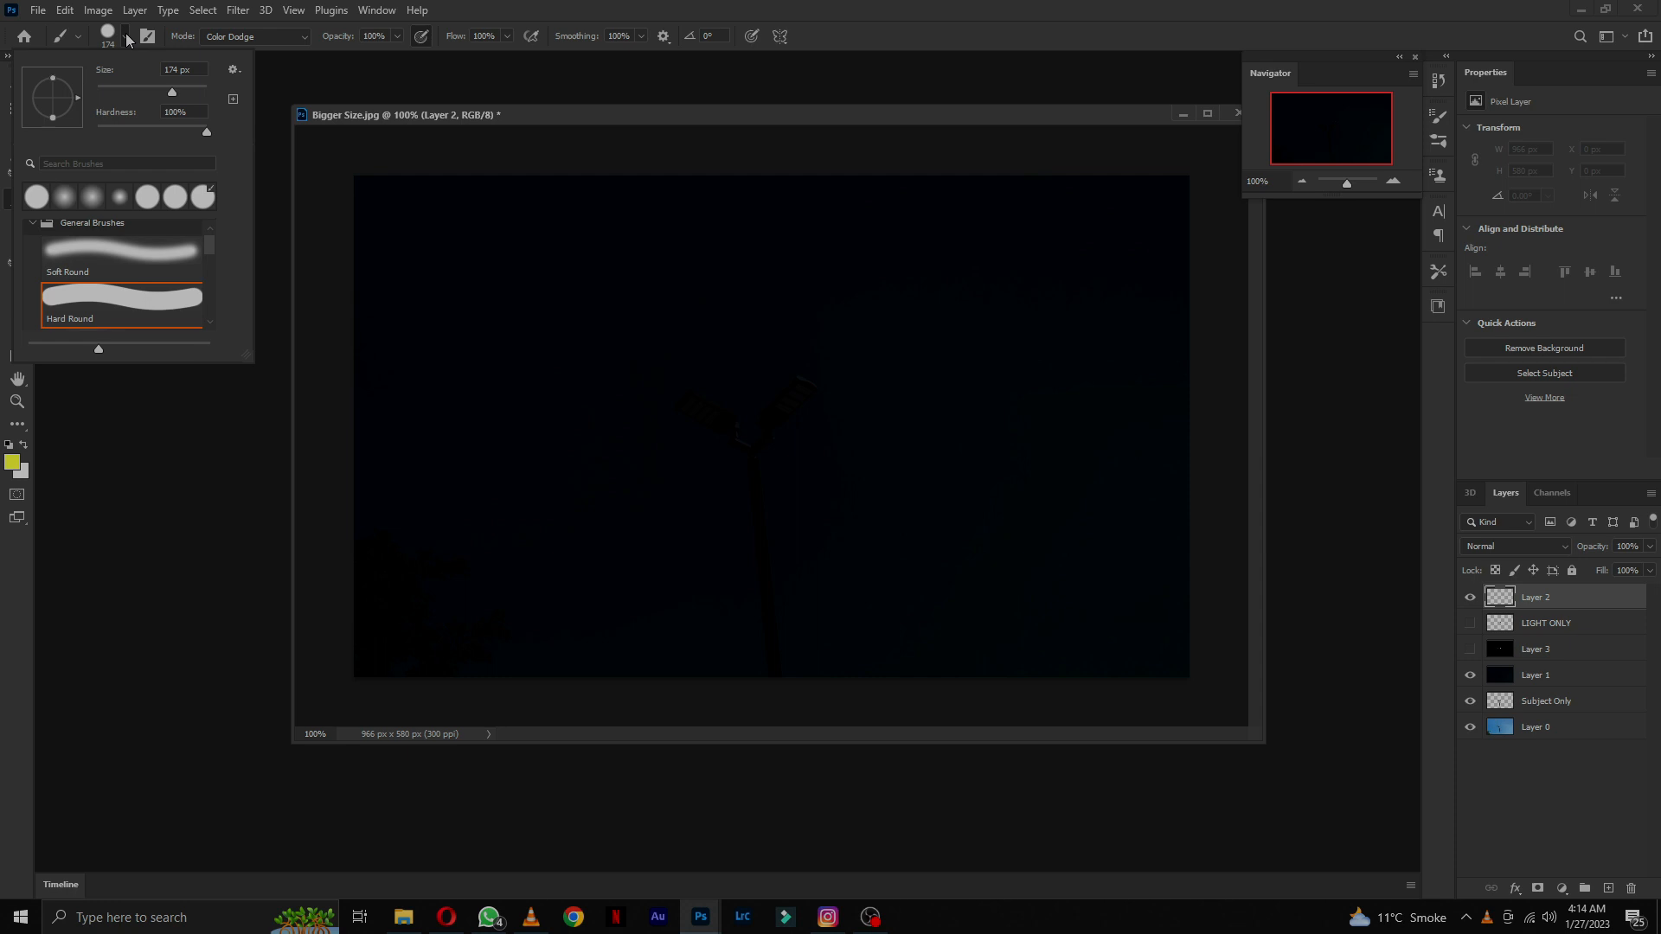
{"action": "left_click", "coordinate": [89, 206]}
Step: Paint a large soft yellow glow on Layer 2 over both lamp heads, their surroundings and the pole
{"action": "mouse_move", "coordinate": [761, 372]}
{"action": "left_mouse_down"}
{"action": "mouse_move", "coordinate": [679, 375]}
{"action": "mouse_move", "coordinate": [779, 407]}
{"action": "left_mouse_up"}
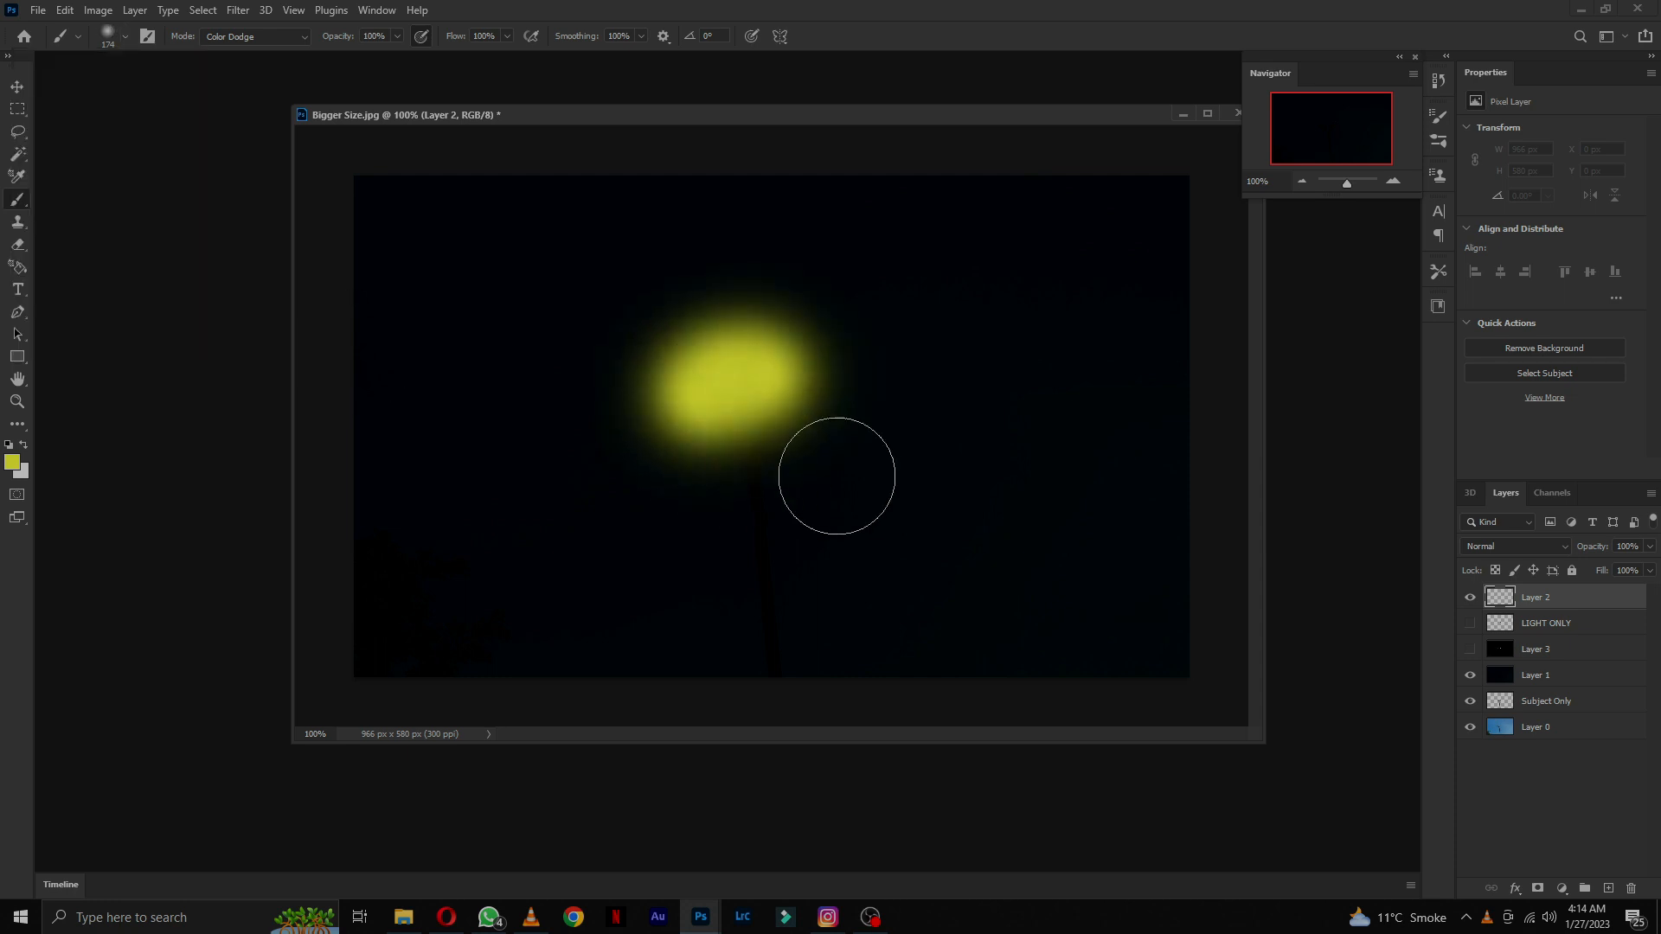
{"action": "mouse_move", "coordinate": [837, 476]}
{"action": "left_mouse_down"}
{"action": "mouse_move", "coordinate": [828, 394]}
{"action": "mouse_move", "coordinate": [792, 388]}
{"action": "mouse_move", "coordinate": [711, 478]}
{"action": "mouse_move", "coordinate": [780, 545]}
{"action": "mouse_move", "coordinate": [751, 572]}
{"action": "mouse_move", "coordinate": [779, 618]}
{"action": "left_mouse_up"}
{"action": "left_click_drag", "start_coordinate": [870, 488], "coordinate": [876, 405]}
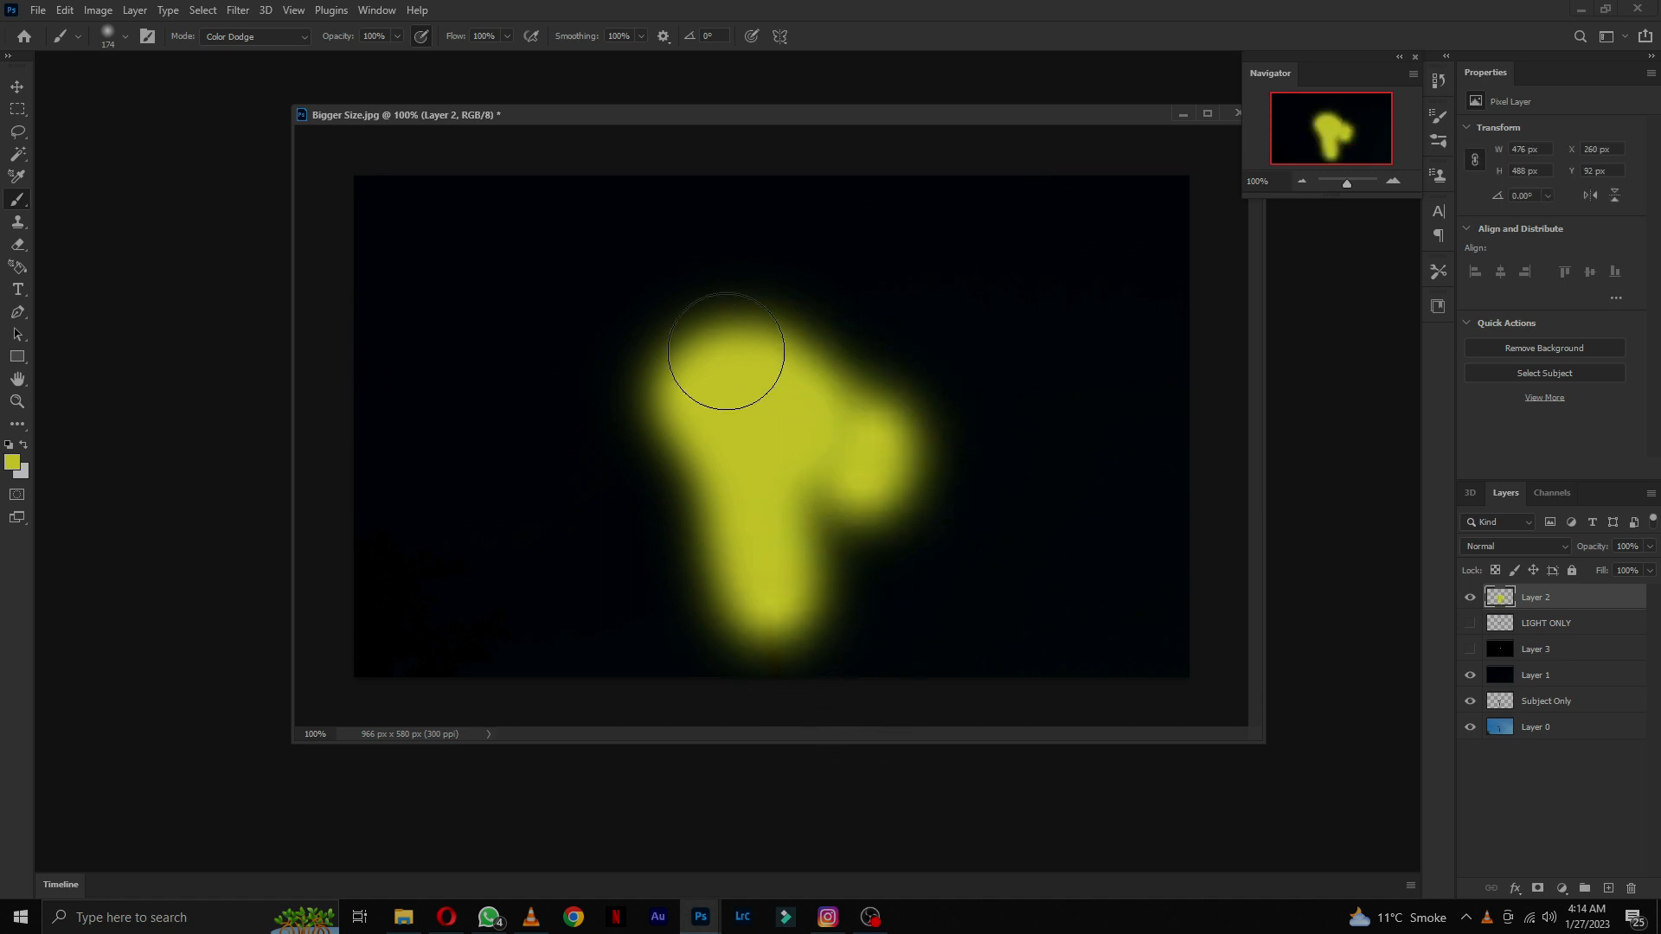
{"action": "mouse_move", "coordinate": [725, 351]}
{"action": "left_mouse_down"}
{"action": "mouse_move", "coordinate": [612, 475]}
{"action": "mouse_move", "coordinate": [606, 415]}
{"action": "left_mouse_up"}
Step: Set Layer 2's blend mode to Screen, keeping its opacity at 100%
{"action": "left_click", "coordinate": [1516, 546]}
{"action": "left_click", "coordinate": [1527, 609]}
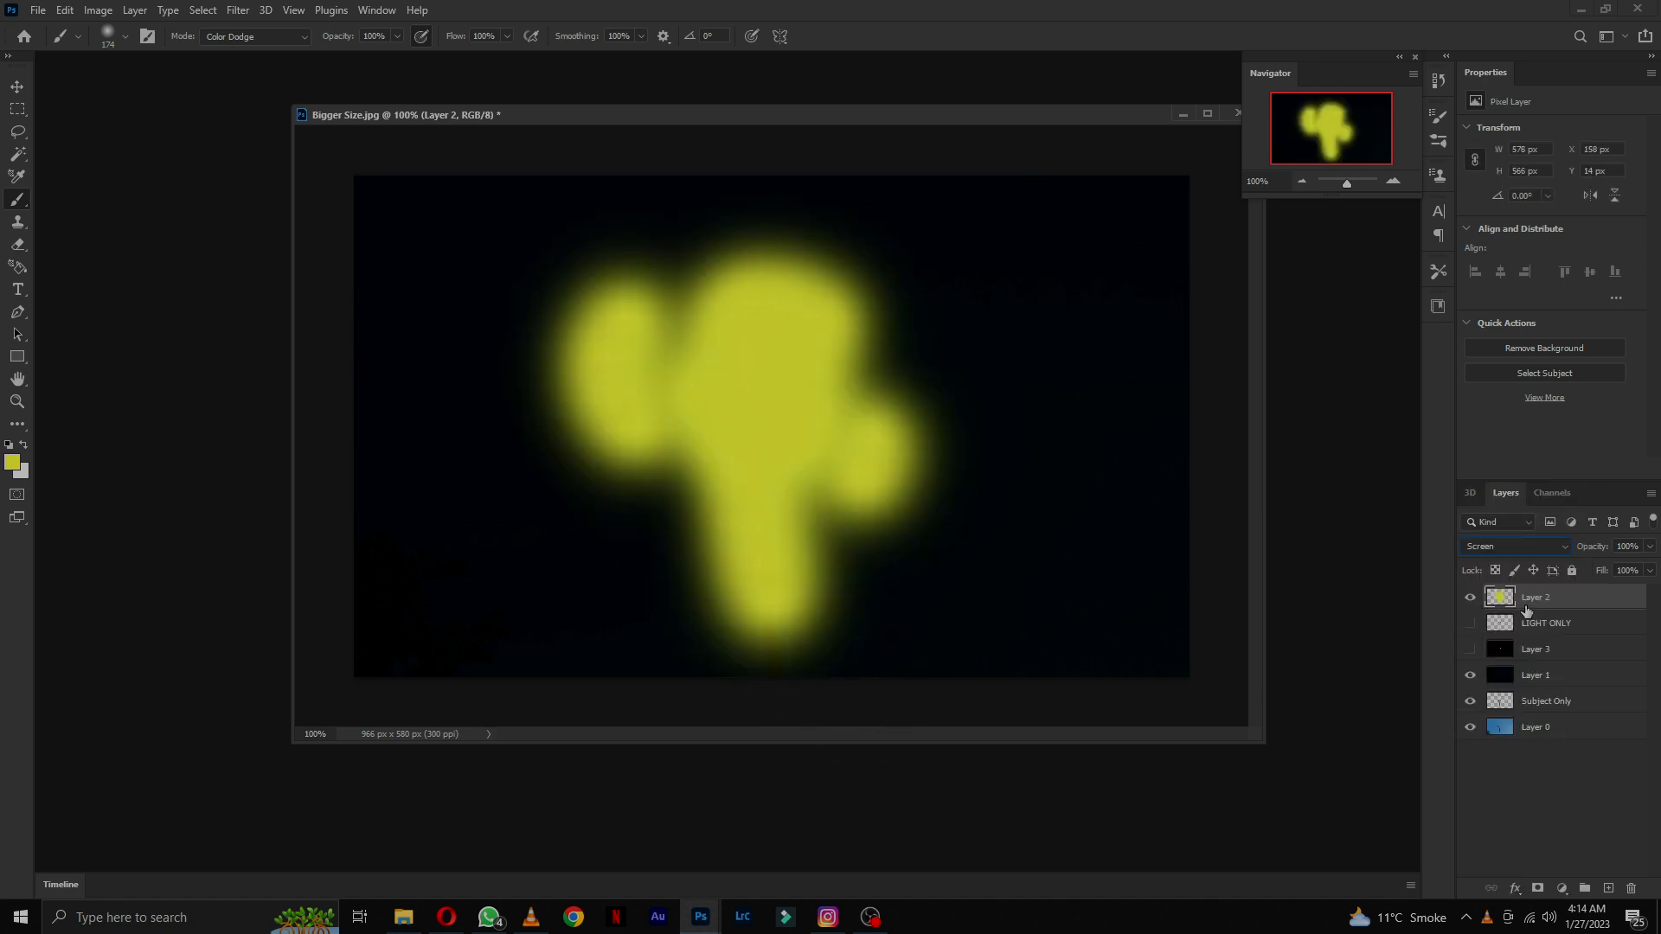
{"action": "left_click", "coordinate": [1650, 546]}
{"action": "left_click_drag", "start_coordinate": [1649, 564], "coordinate": [1587, 567]}
Step: Apply a strong Gaussian Blur to Layer 2 so the yellow paint spreads into a wide glow
{"action": "left_click", "coordinate": [238, 9]}
{"action": "mouse_move", "coordinate": [346, 231]}
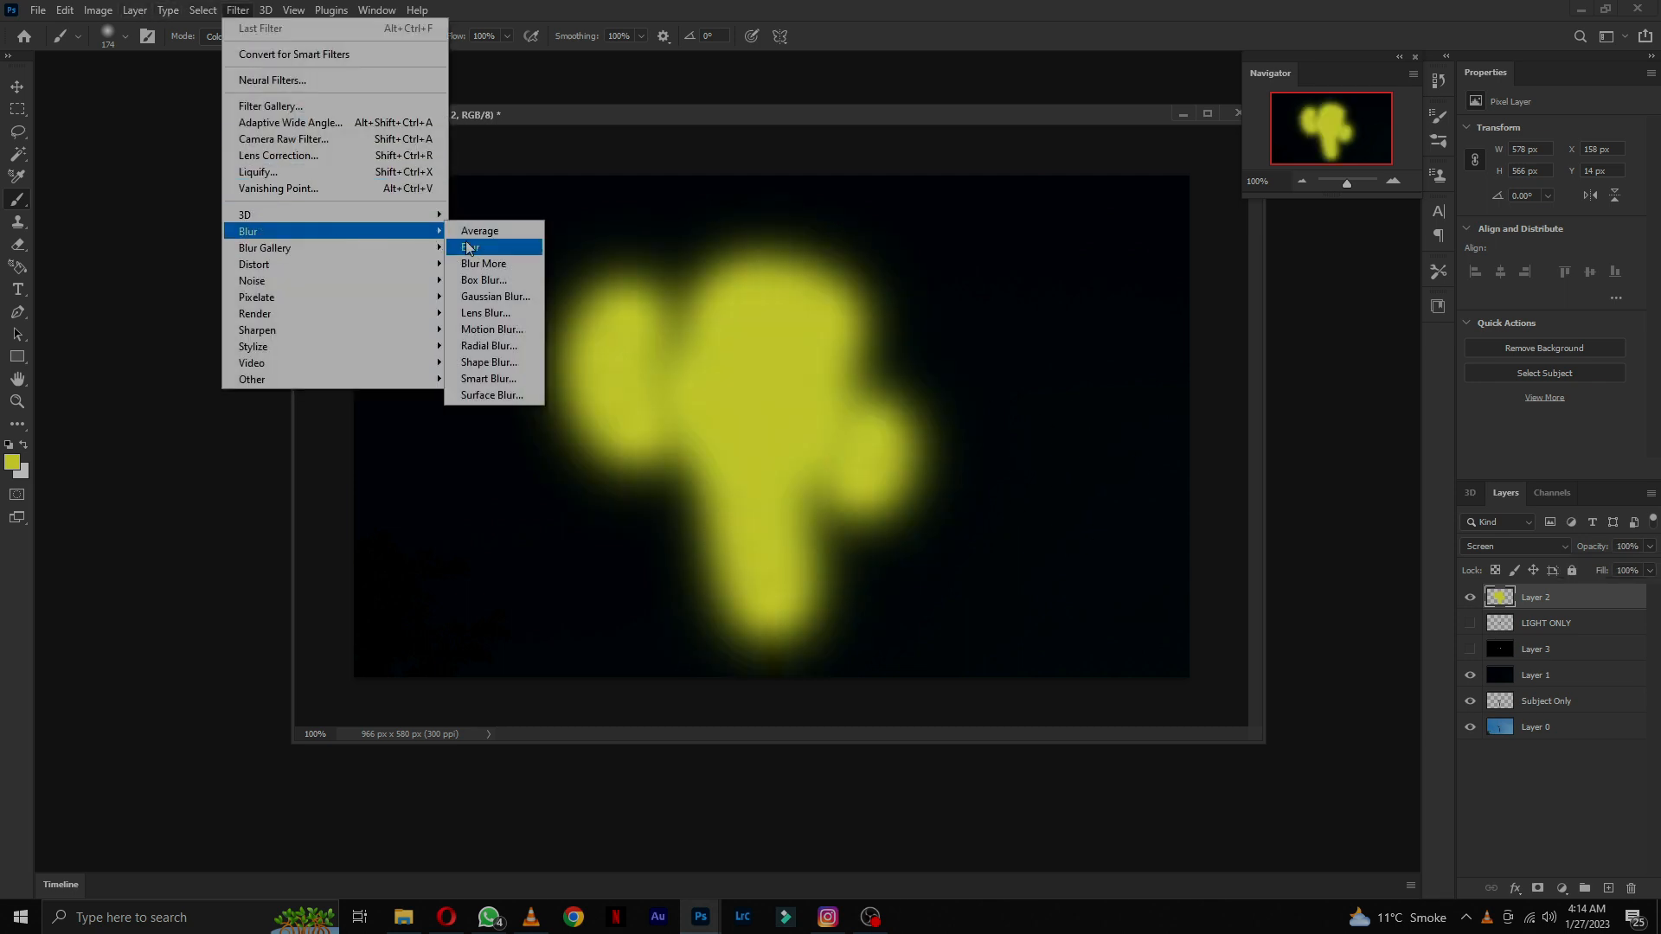
{"action": "left_click", "coordinate": [496, 296]}
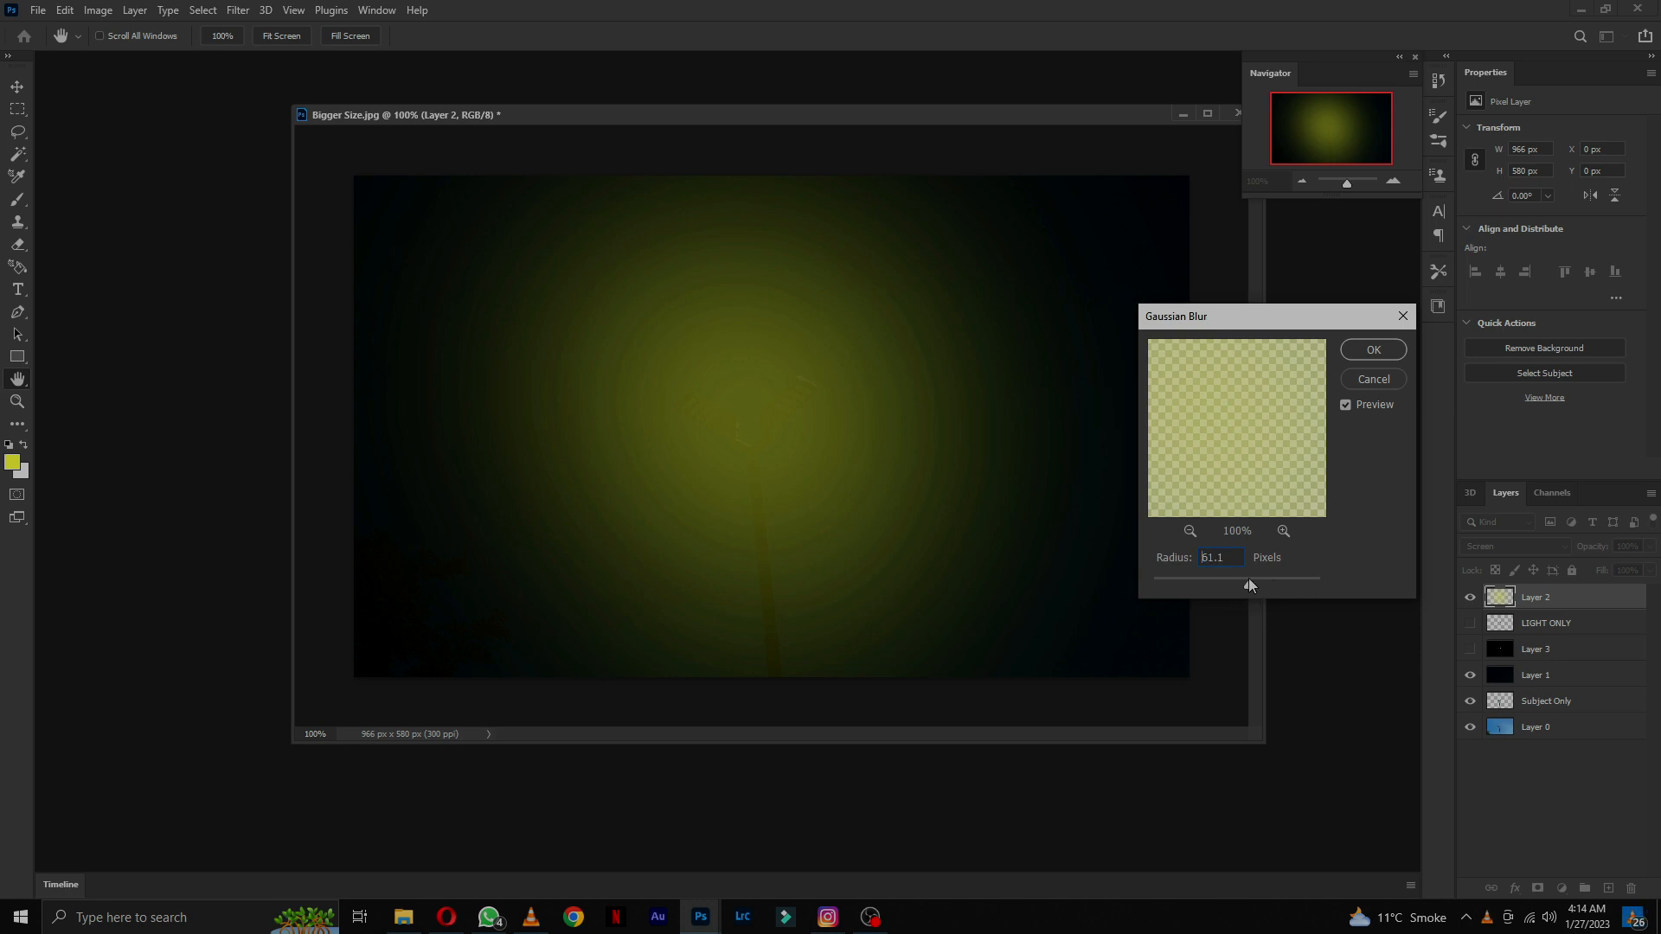
{"action": "mouse_move", "coordinate": [1248, 580]}
{"action": "left_mouse_down"}
{"action": "mouse_move", "coordinate": [1305, 580]}
{"action": "mouse_move", "coordinate": [1265, 578]}
{"action": "mouse_move", "coordinate": [1279, 578]}
{"action": "left_mouse_up"}
{"action": "left_click", "coordinate": [1364, 351]}
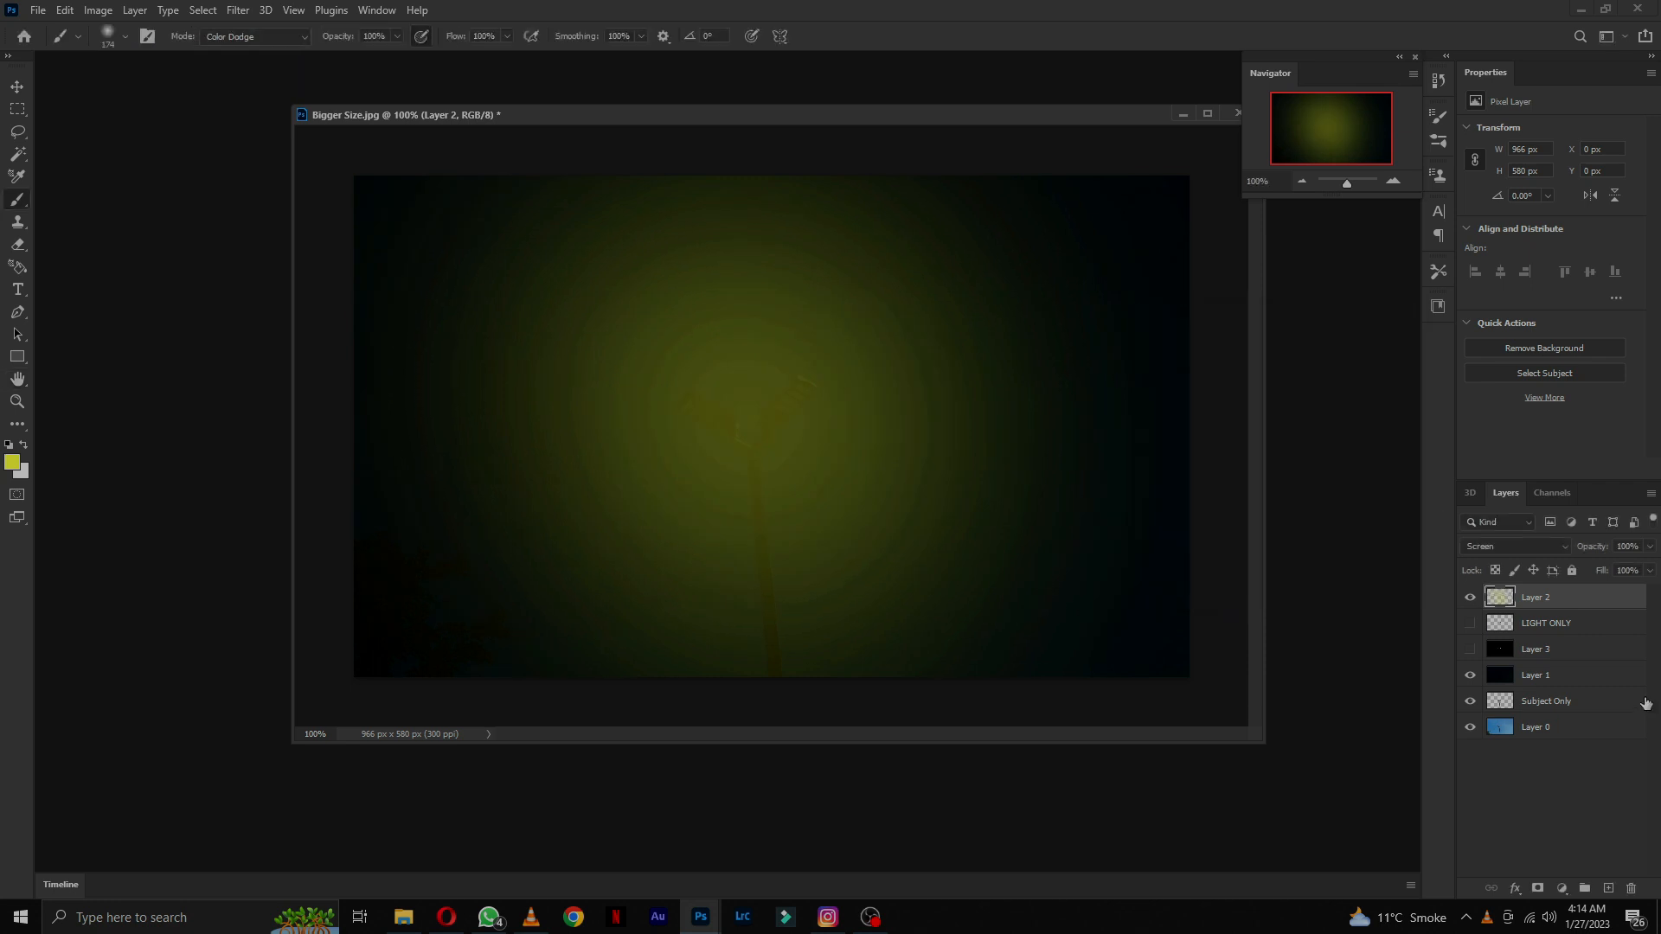
Step: Try Layer 2 lower in the layer stack and return it to the top
{"action": "key", "text": "ctrl+["}
{"action": "key", "text": "ctrl+["}
{"action": "key", "text": "ctrl+["}
{"action": "key", "text": "ctrl+["}
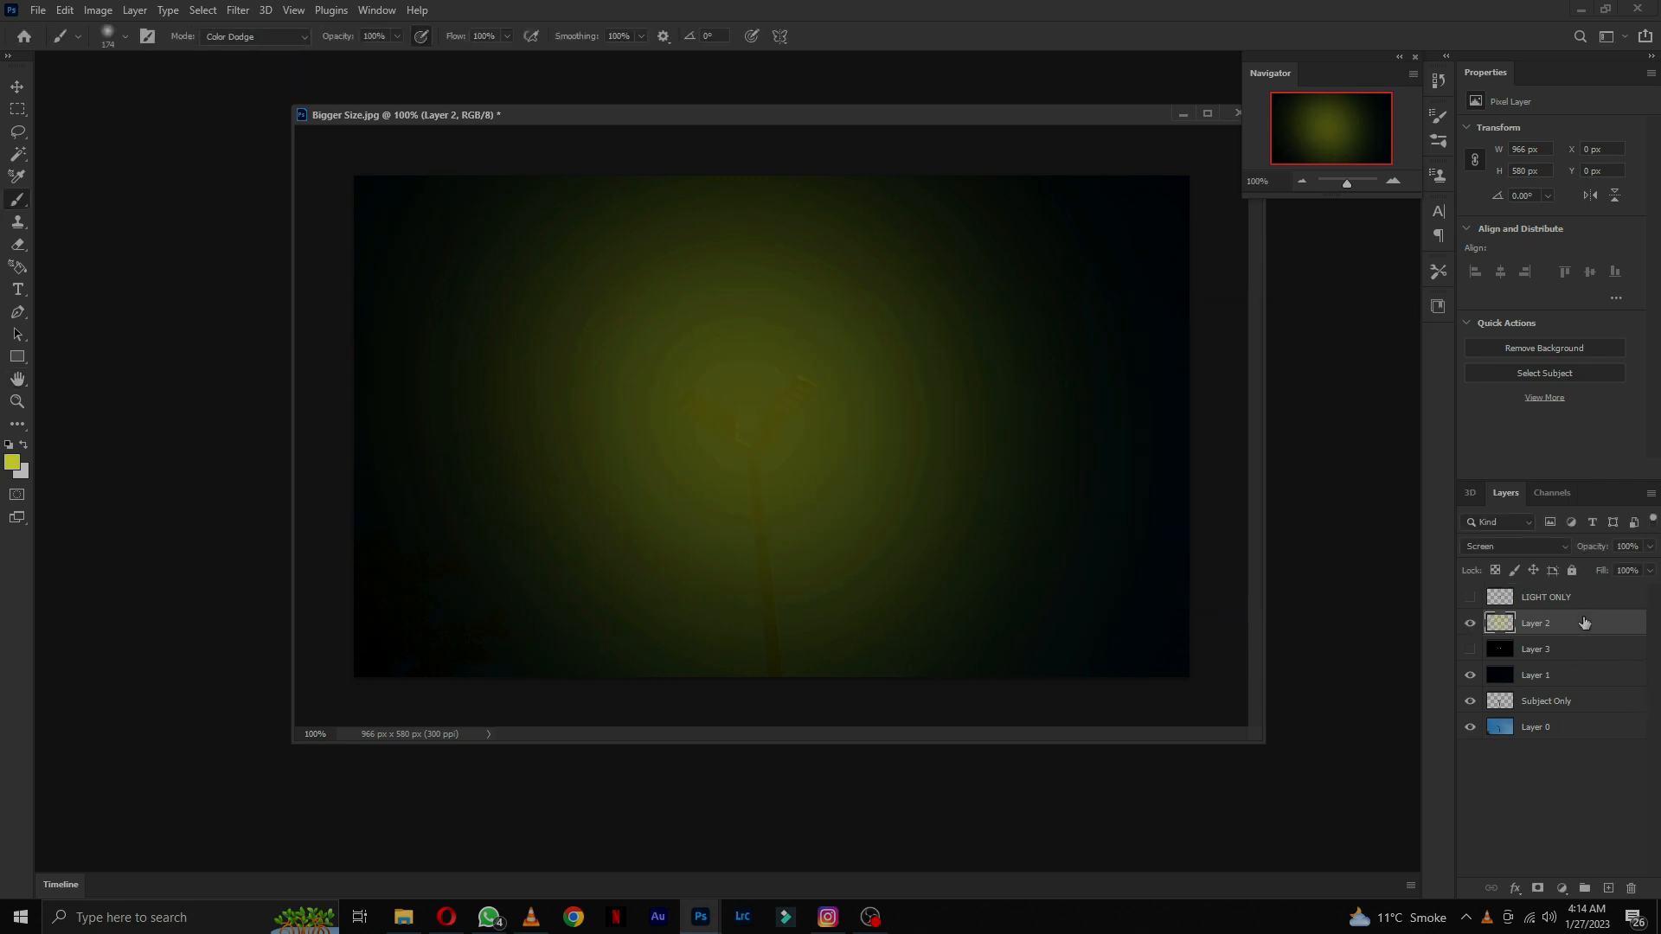
{"action": "key", "text": "ctrl+]"}
{"action": "key", "text": "ctrl+]"}
{"action": "key", "text": "ctrl+]"}
{"action": "key", "text": "ctrl+]"}
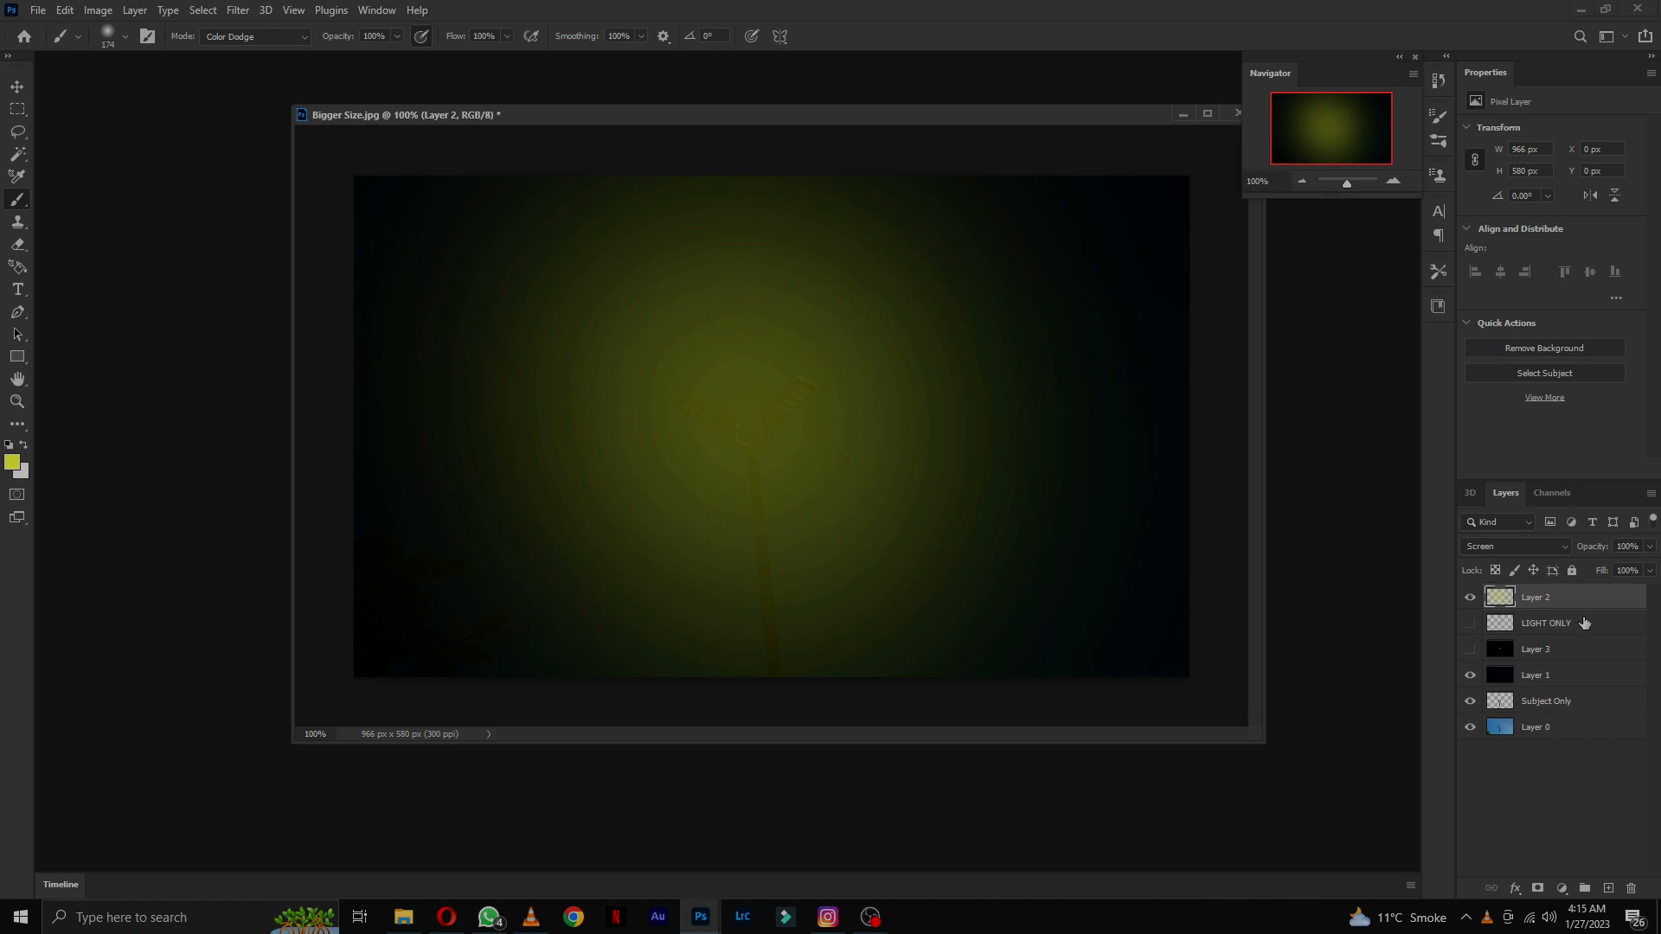
Step: Move the Subject Only layer to the top of the layer stack, above the glow
{"action": "left_click", "coordinate": [1585, 702]}
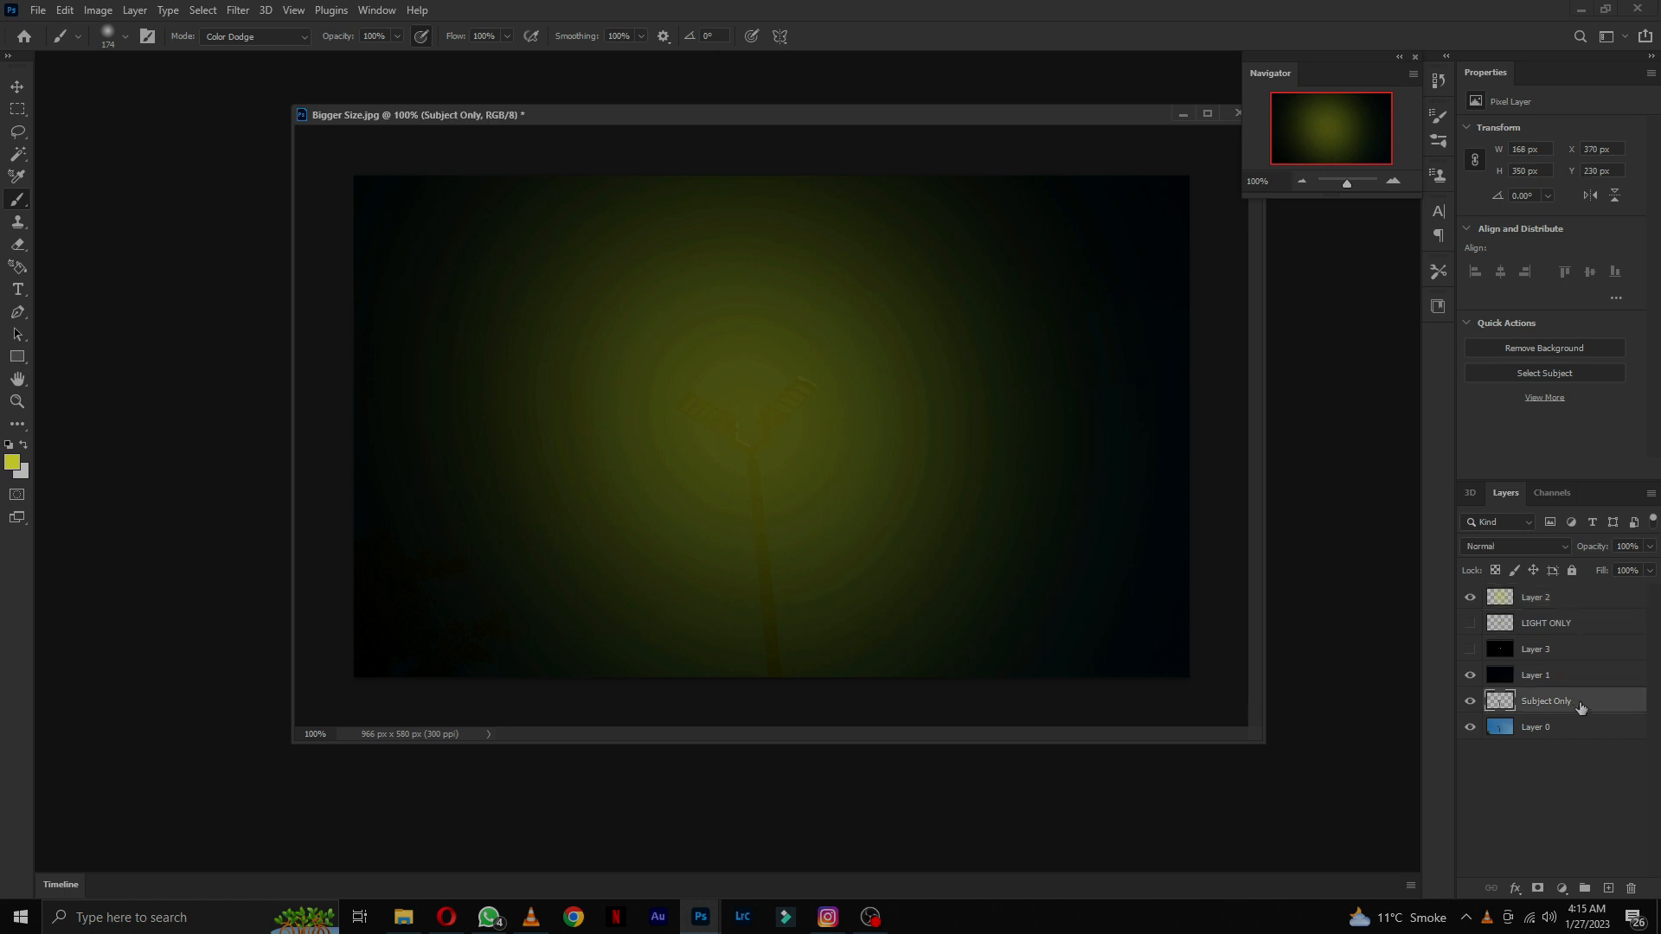
{"action": "key", "text": "ctrl+]"}
{"action": "key", "text": "ctrl+]"}
{"action": "key", "text": "ctrl+]"}
{"action": "key", "text": "ctrl+]"}
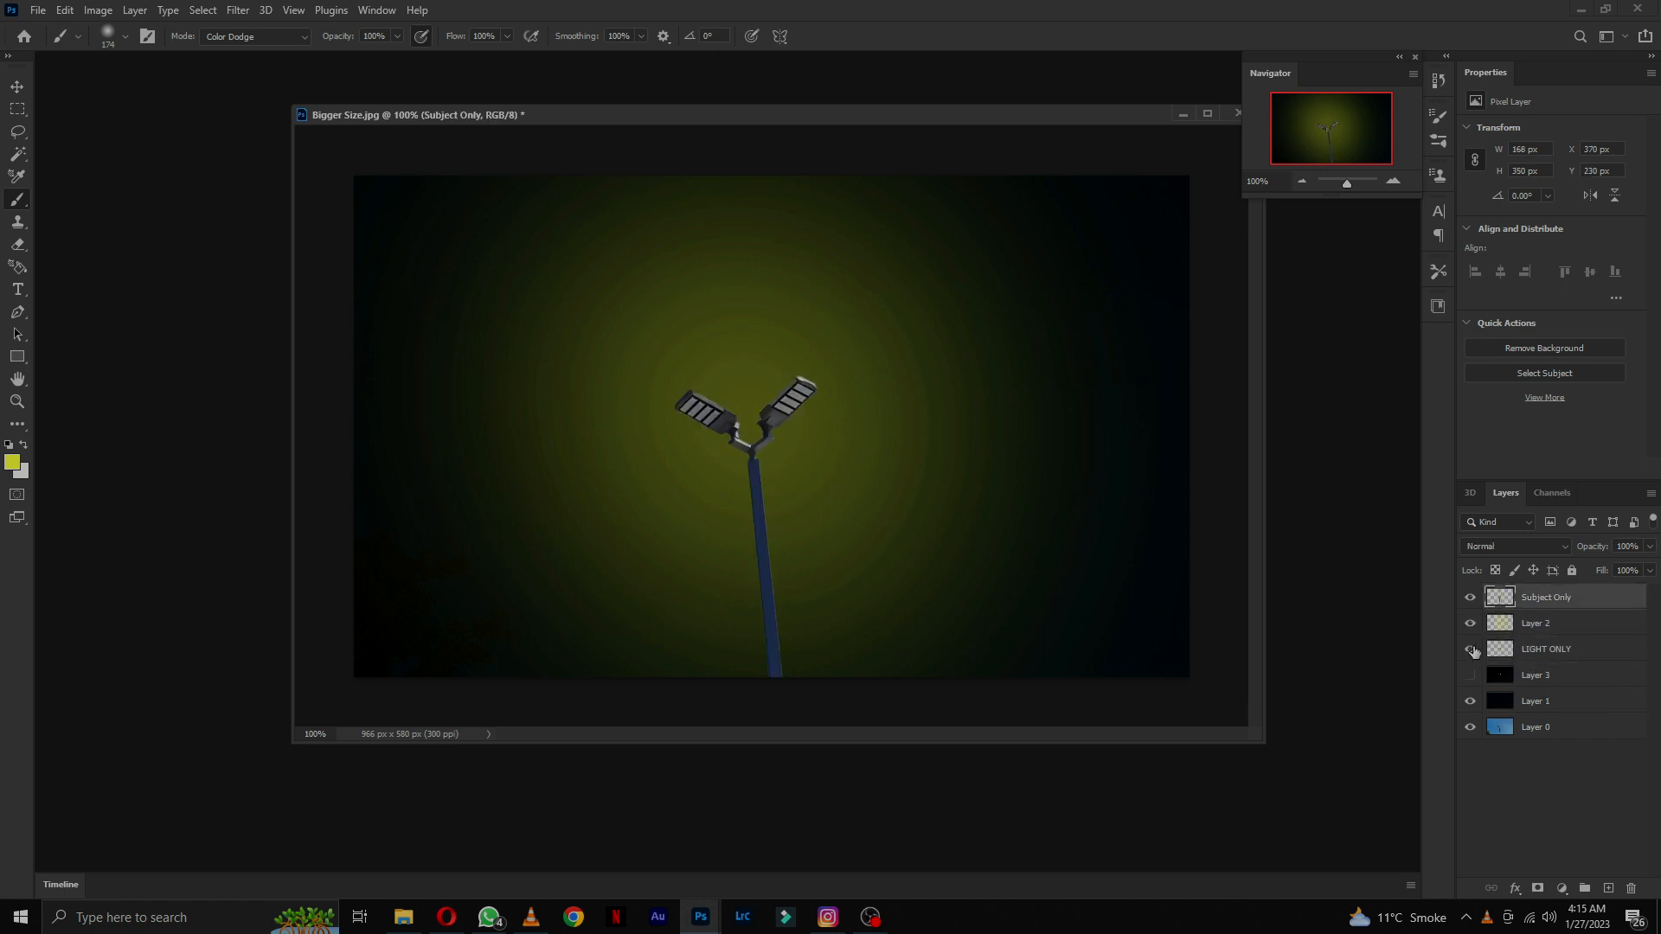
Step: Show Layer 3 and bring it to the top of the stack, above Subject Only
{"action": "left_click", "coordinate": [1470, 675]}
{"action": "left_click", "coordinate": [1578, 679]}
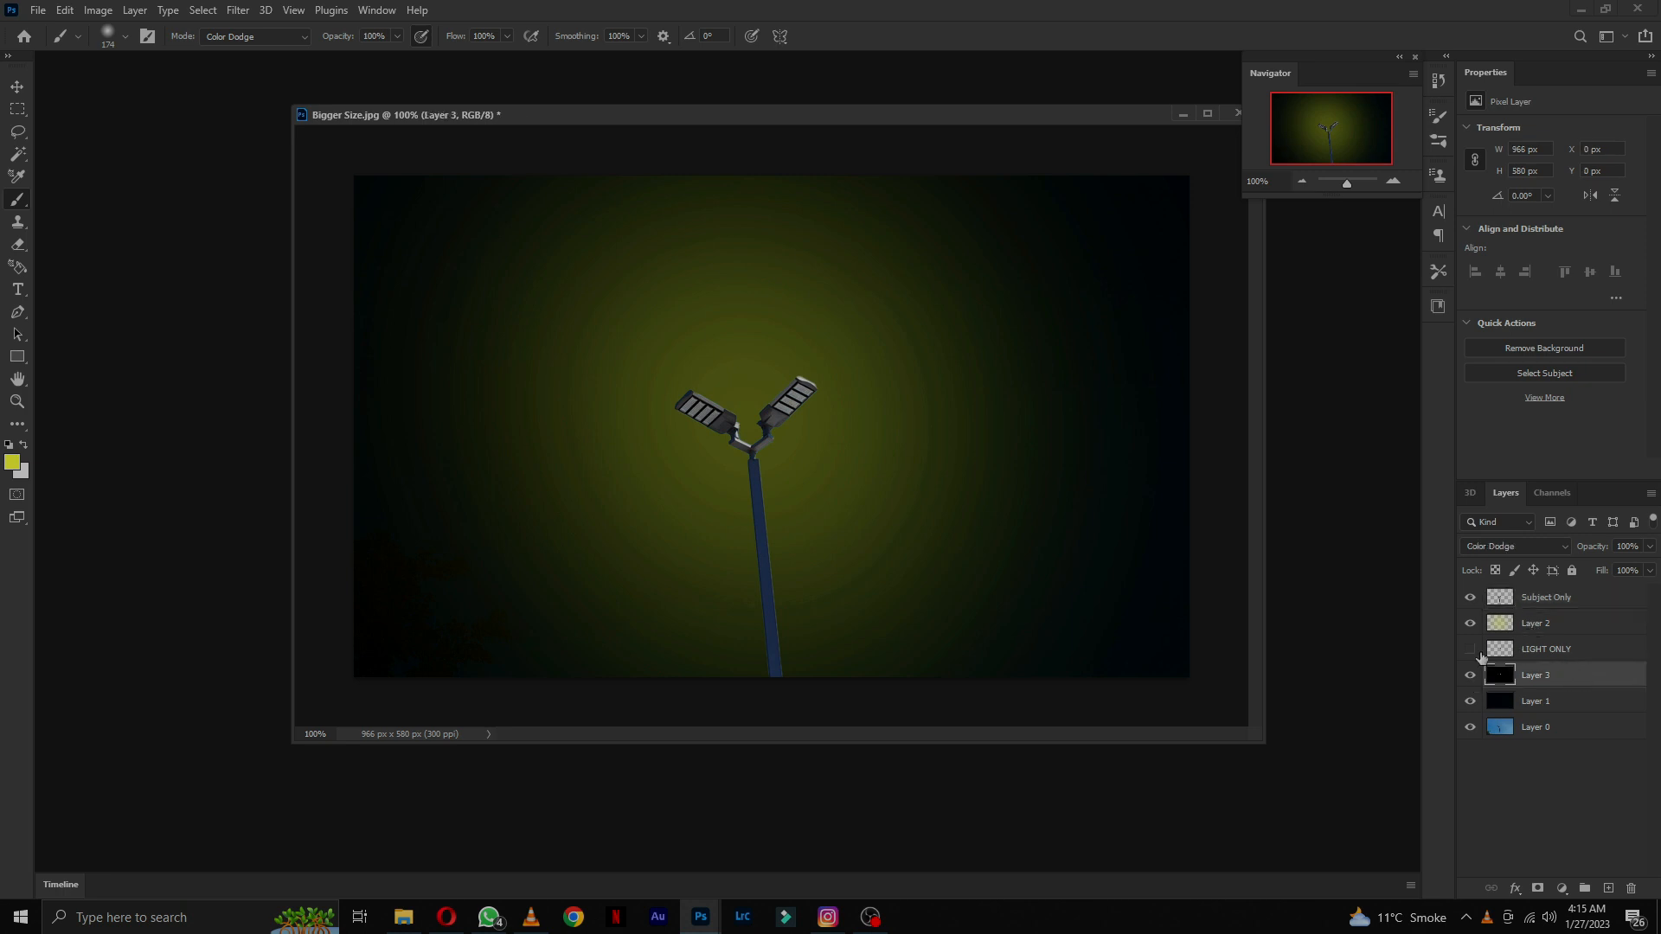
{"action": "left_click", "coordinate": [1470, 649]}
{"action": "left_click", "coordinate": [1505, 600]}
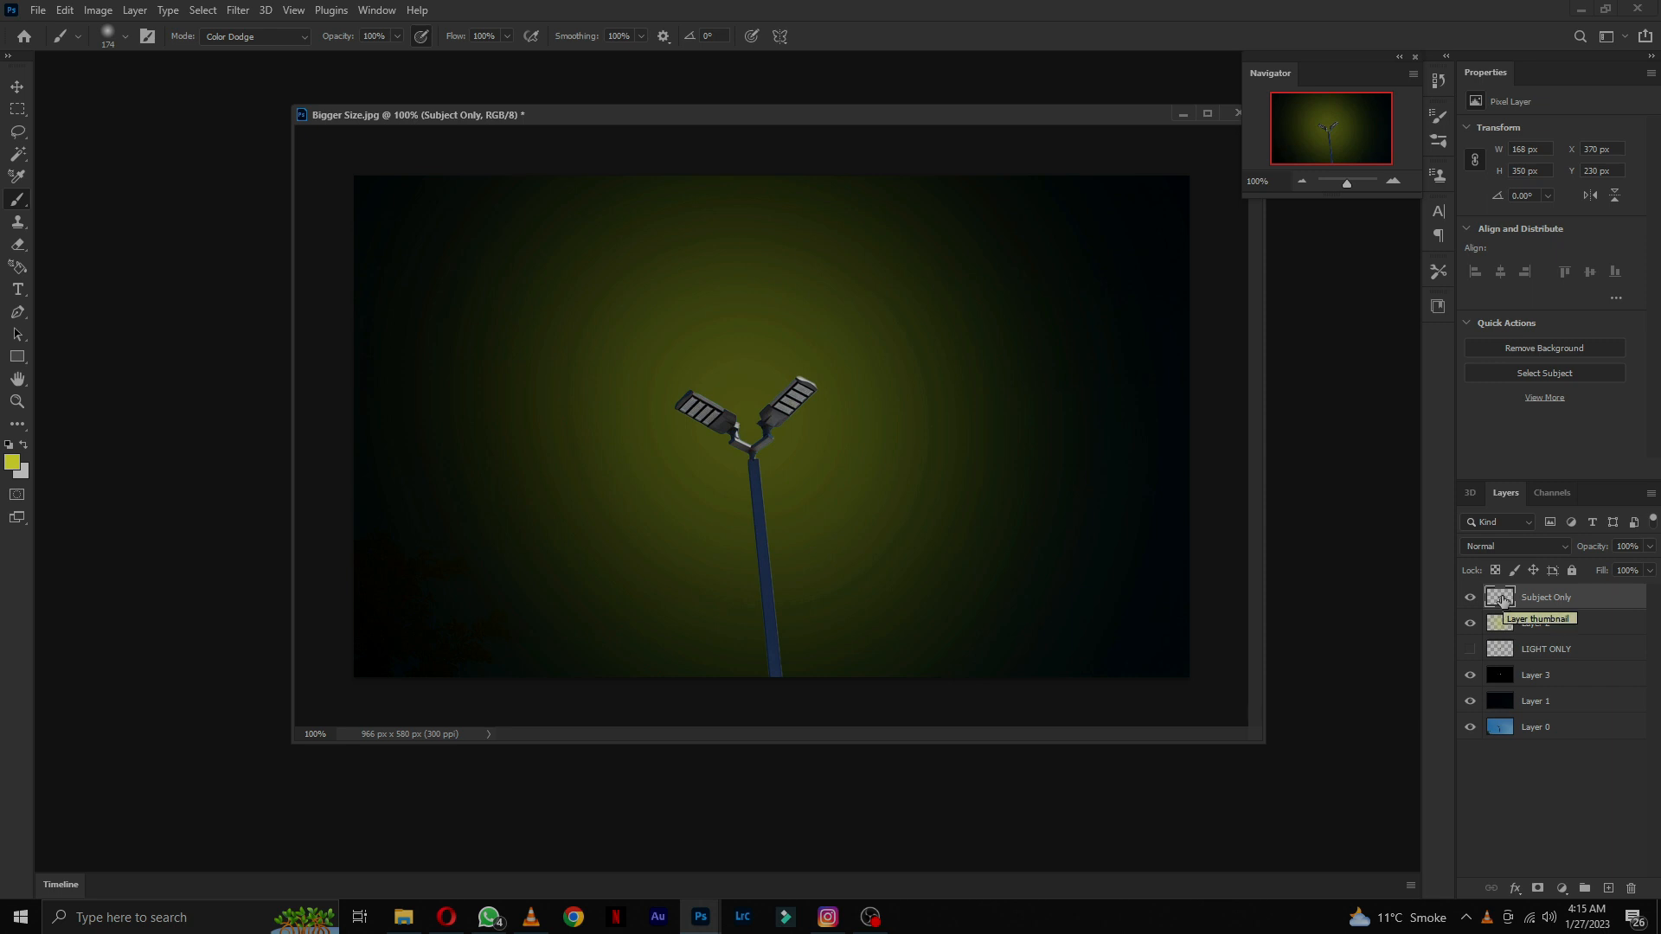
{"action": "left_click", "coordinate": [1594, 678]}
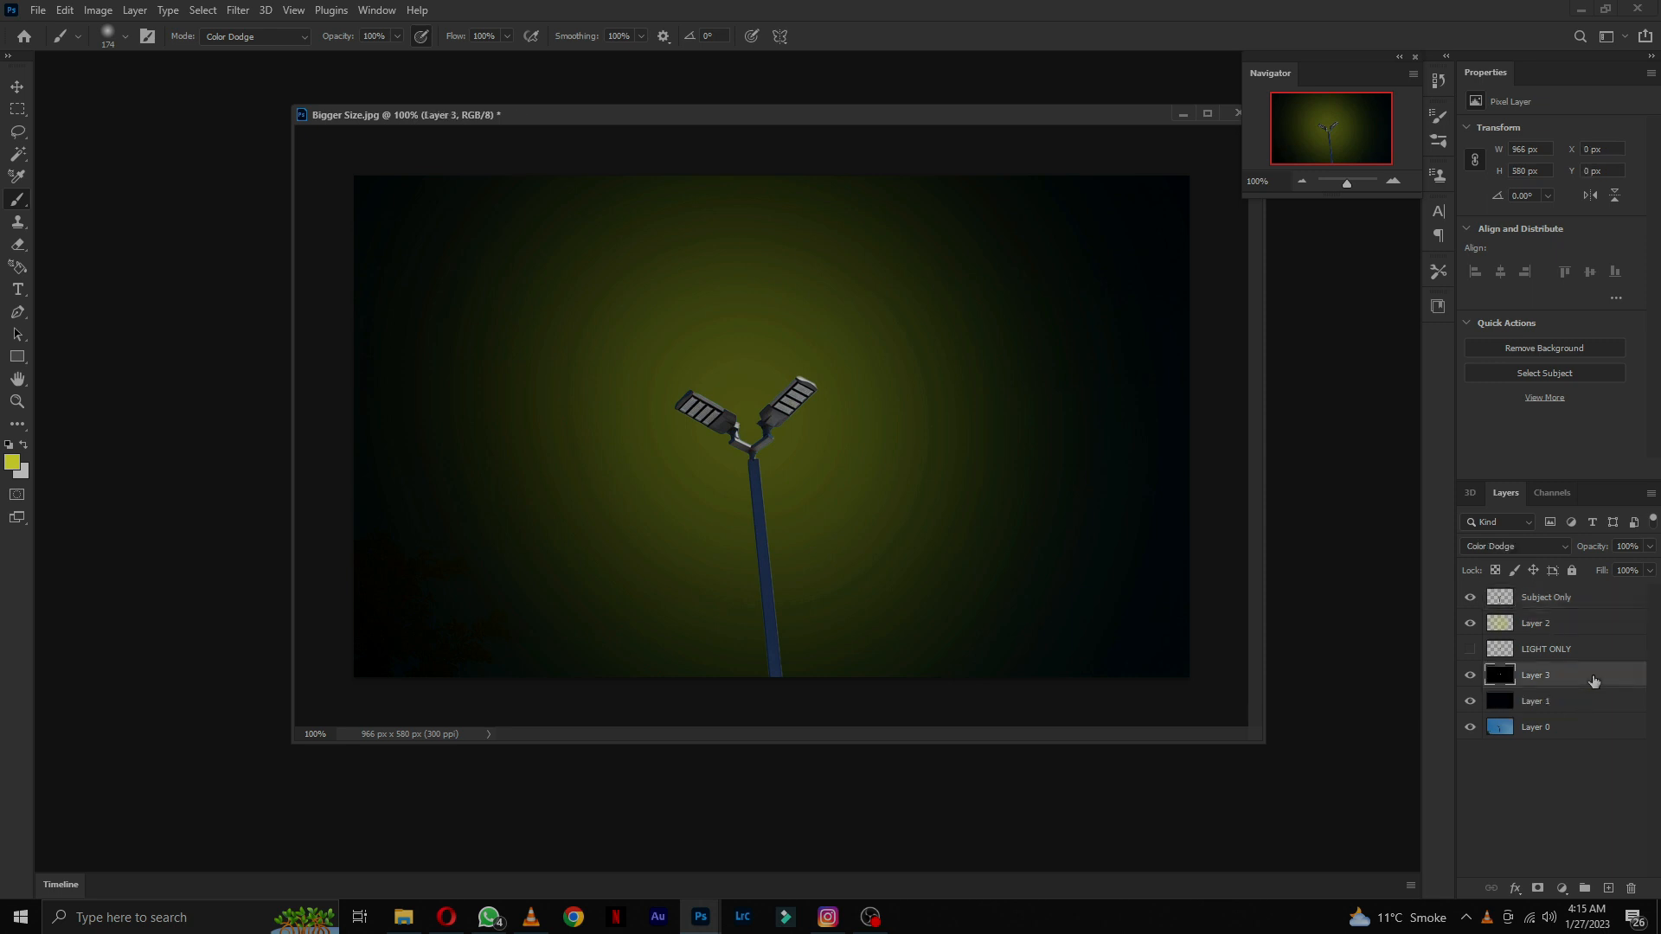
{"action": "key", "text": "ctrl+shift+bracketright"}
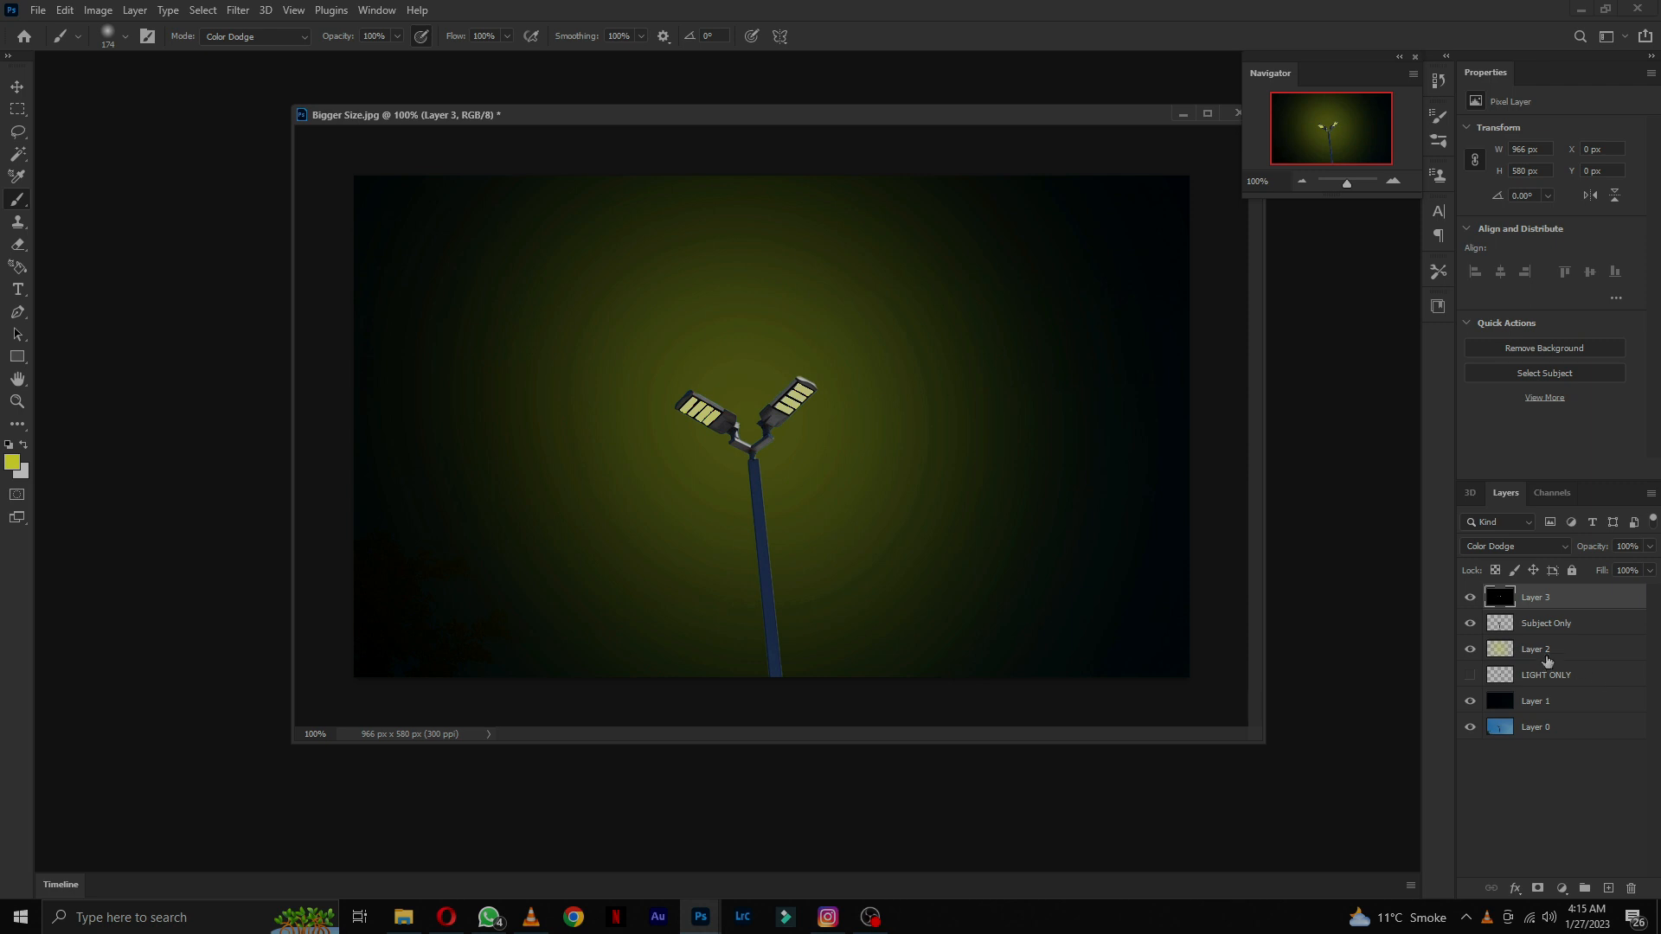
Step: Lower the opacity of the yellow glow on Layer 2 to 25%
{"action": "left_click", "coordinate": [1573, 658]}
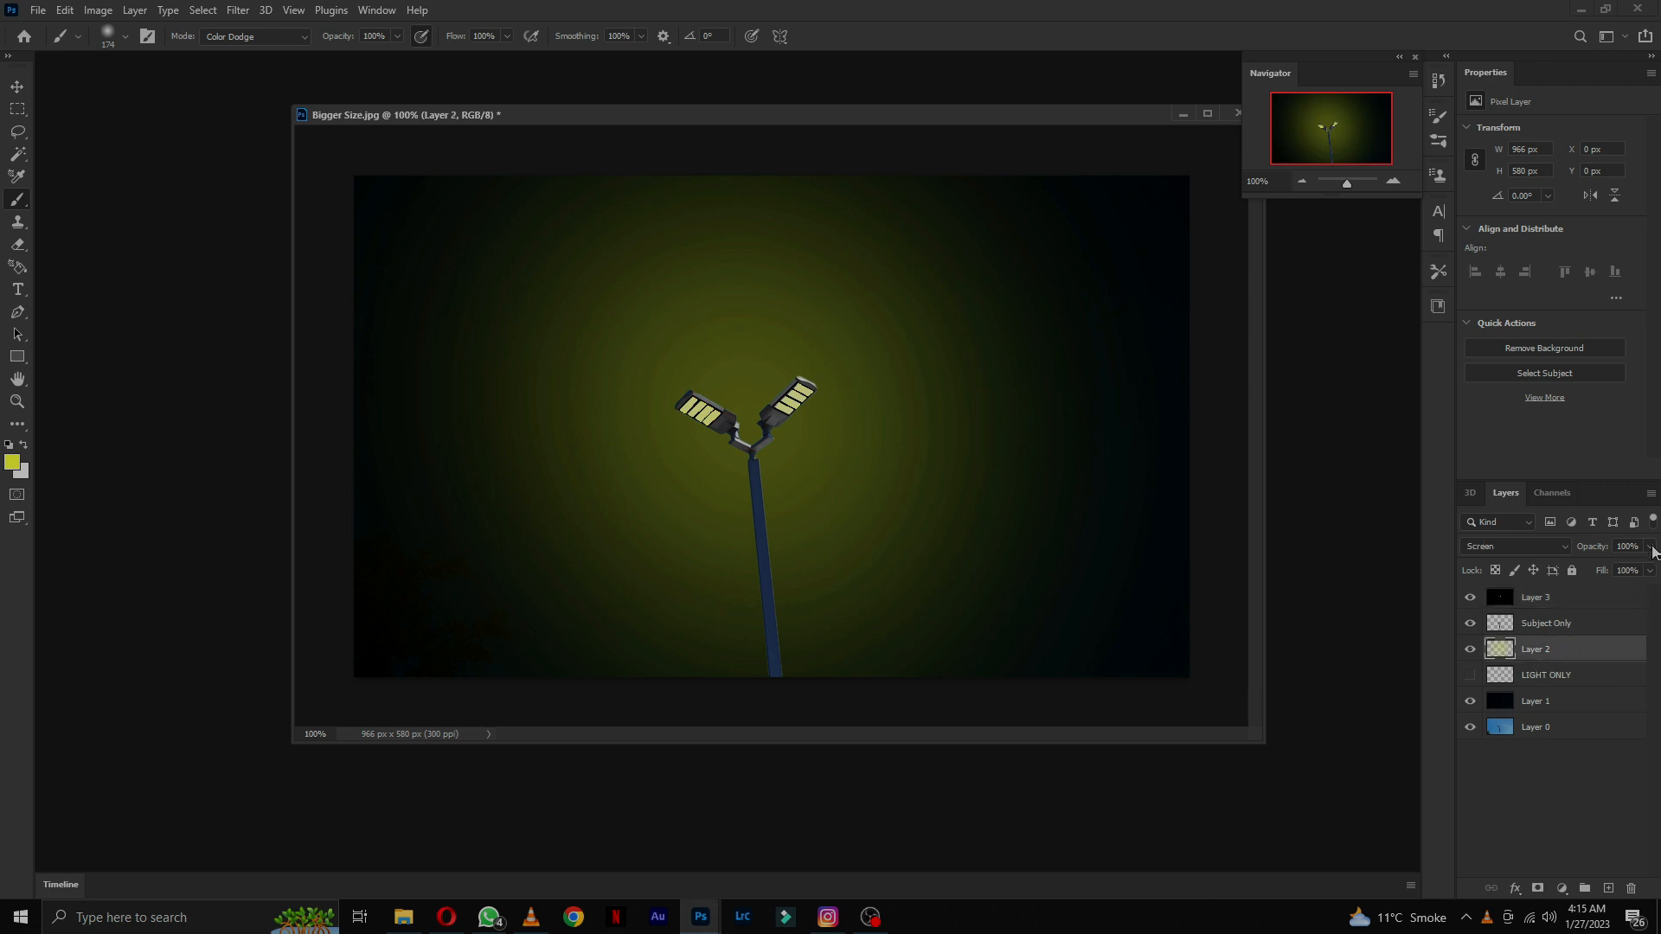
{"action": "left_click", "coordinate": [1653, 547]}
{"action": "left_click_drag", "start_coordinate": [1607, 567], "coordinate": [1588, 568]}
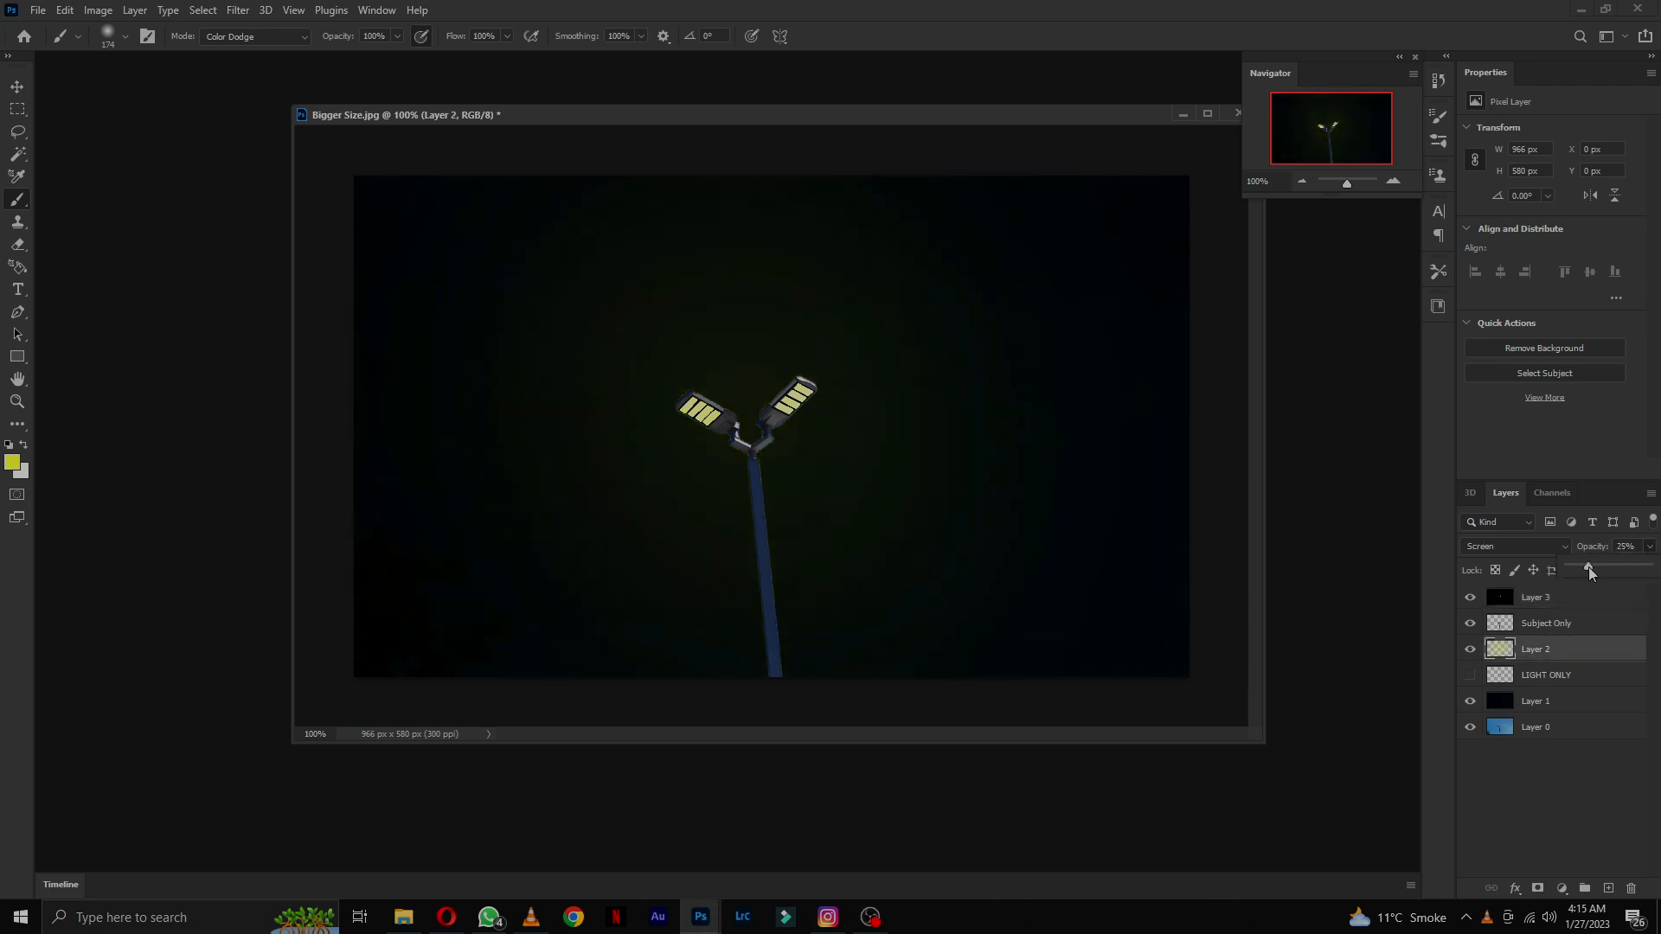
Step: Show the LIGHT ONLY layer and move Layer 3 down the stack to just below Layer 2
{"action": "left_click", "coordinate": [1470, 675]}
{"action": "left_click", "coordinate": [1555, 598]}
{"action": "key", "text": "ctrl+bracketleft"}
{"action": "key", "text": "ctrl+bracketleft"}
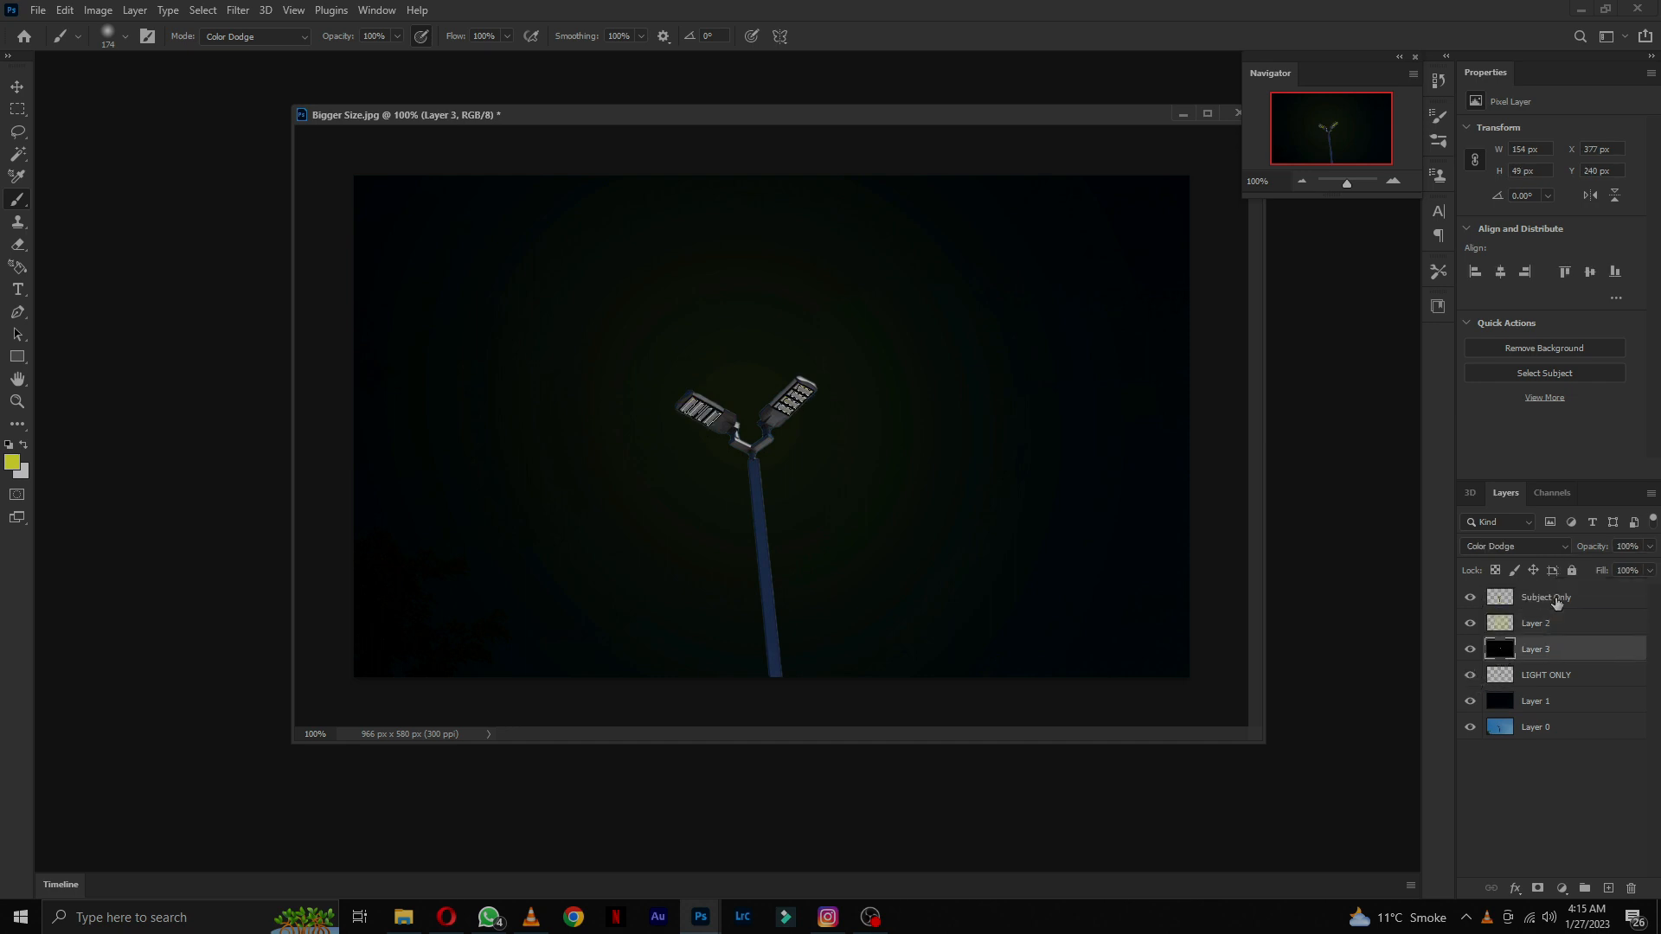
Step: Switch the 174 px brush to a hard round tip and make Layer 2 the active layer
{"action": "left_click", "coordinate": [124, 36]}
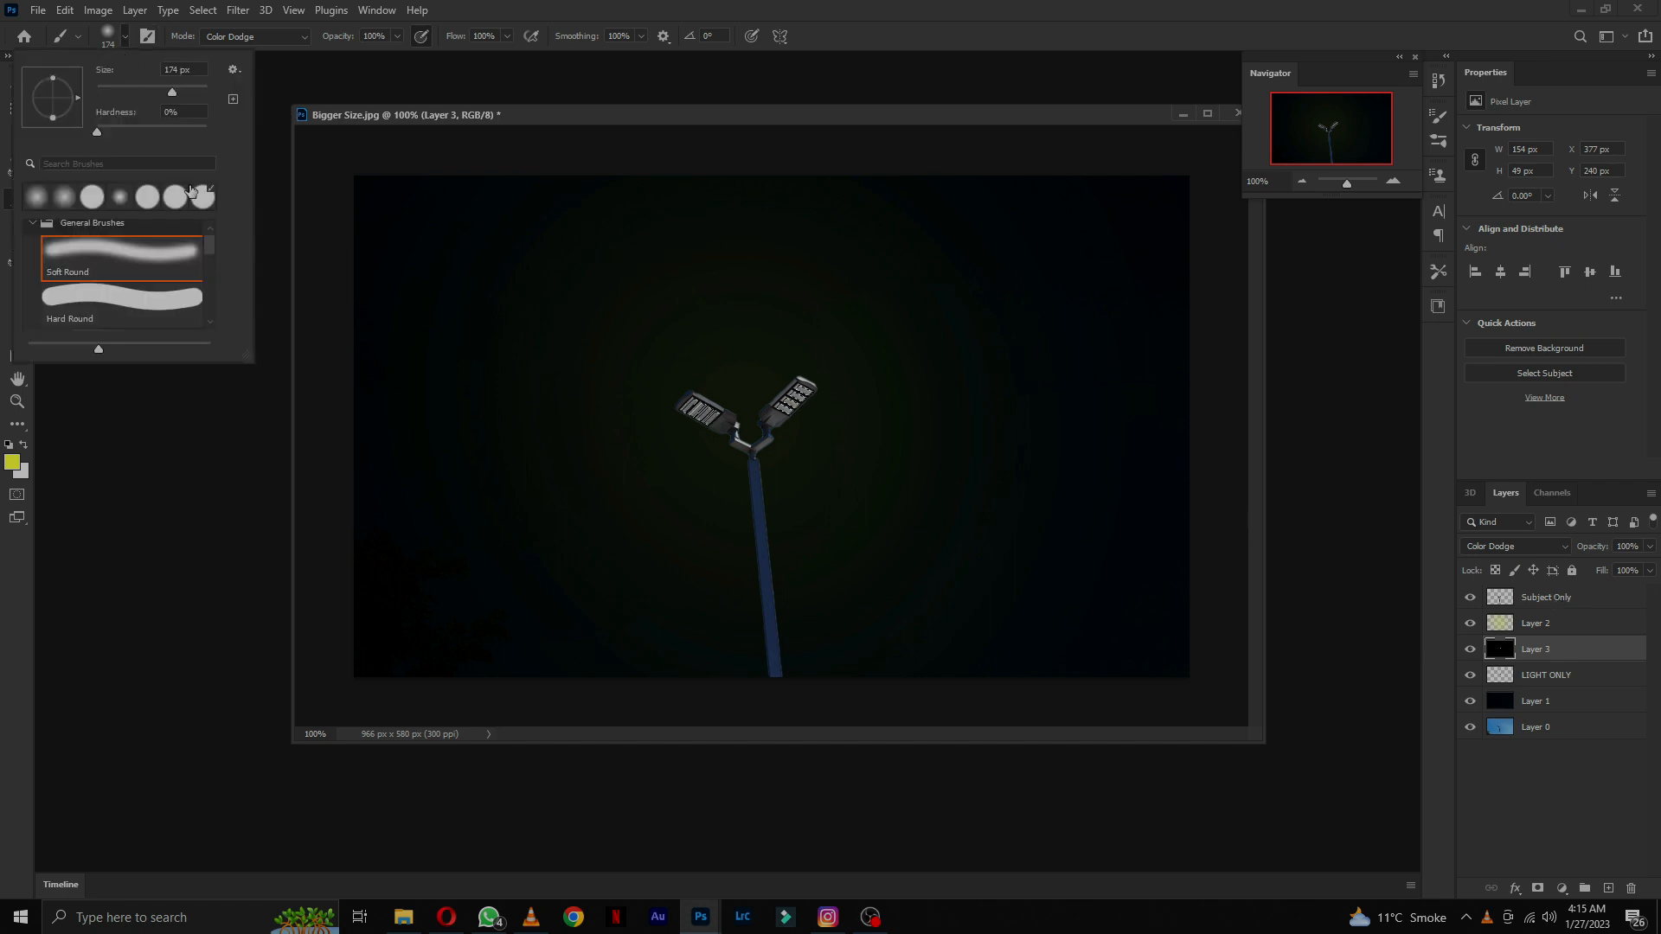
{"action": "left_click", "coordinate": [730, 408]}
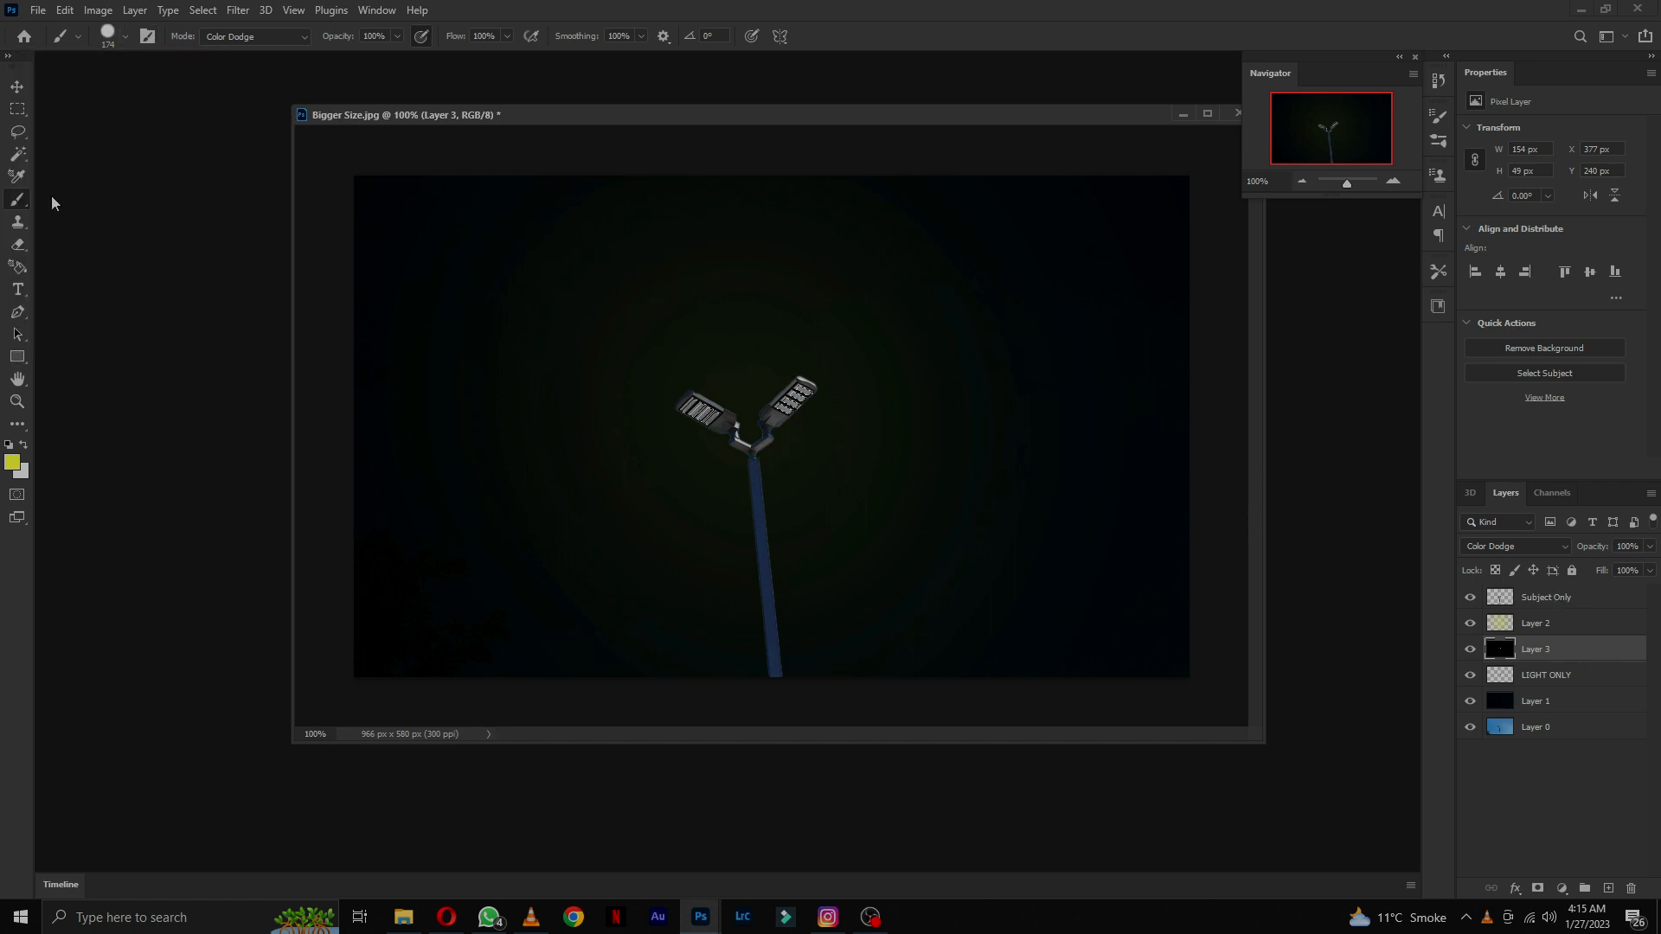
{"action": "key", "text": "l"}
{"action": "key", "text": "b"}
{"action": "left_click", "coordinate": [1507, 628]}
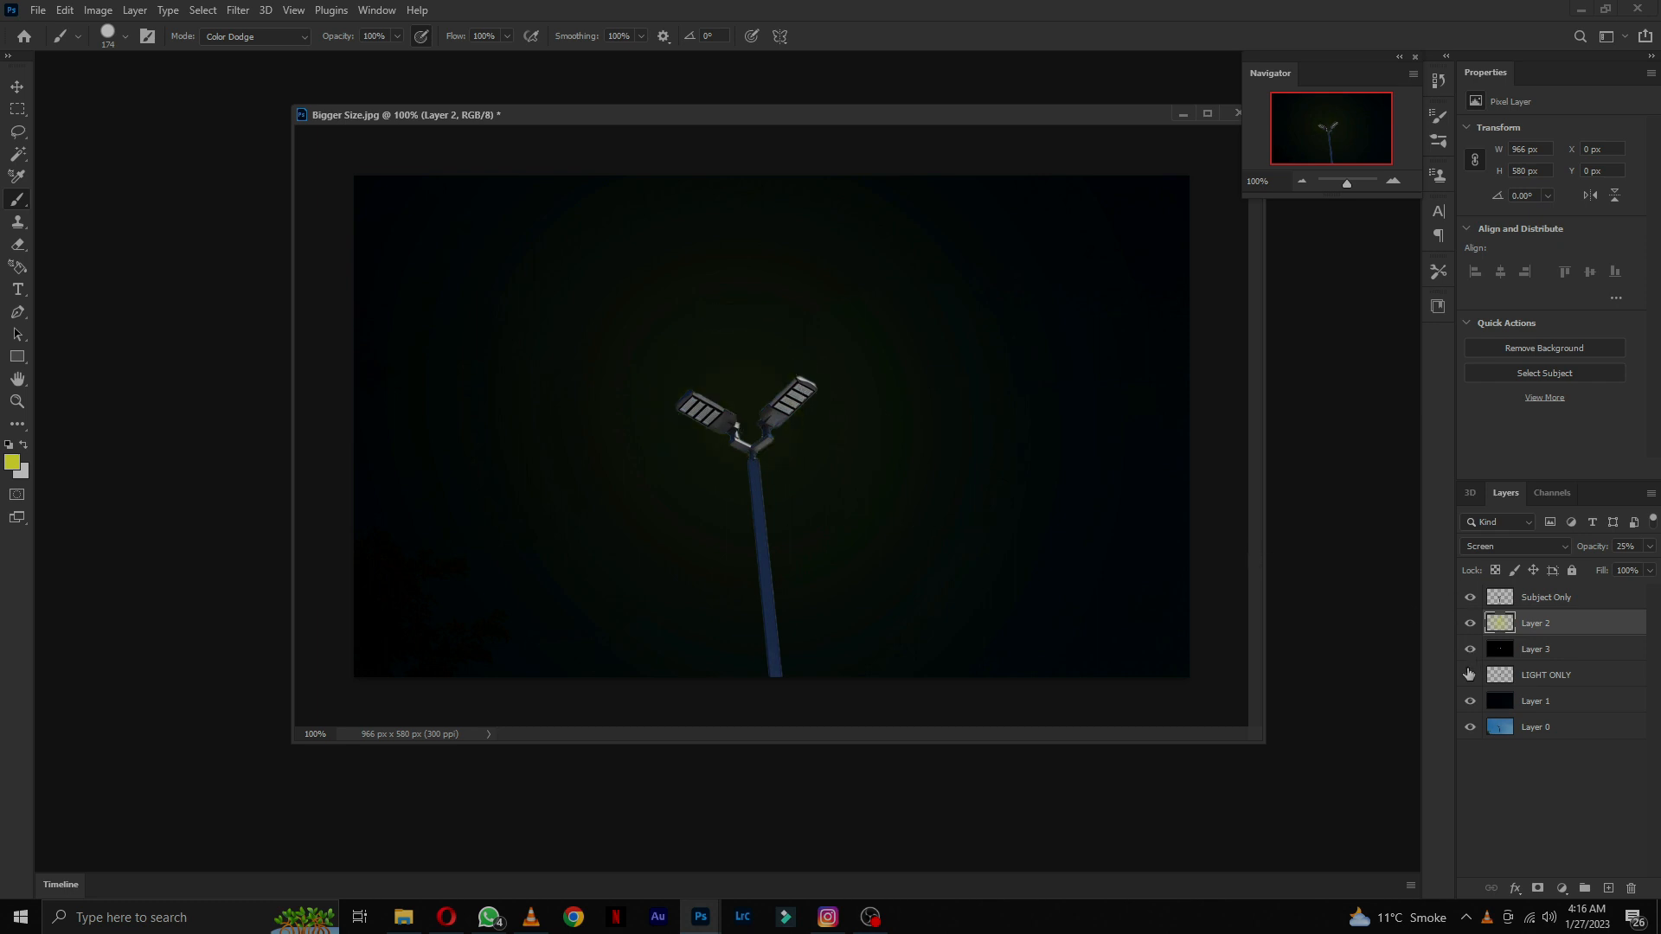
Step: Clear the selection loaded from LIGHT ONLY and hide the Subject Only layer, leaving Layer 2 visible
{"action": "left_click", "coordinate": [1503, 679], "text": "ctrl"}
{"action": "left_click", "coordinate": [1470, 623]}
{"action": "left_click", "coordinate": [1469, 597]}
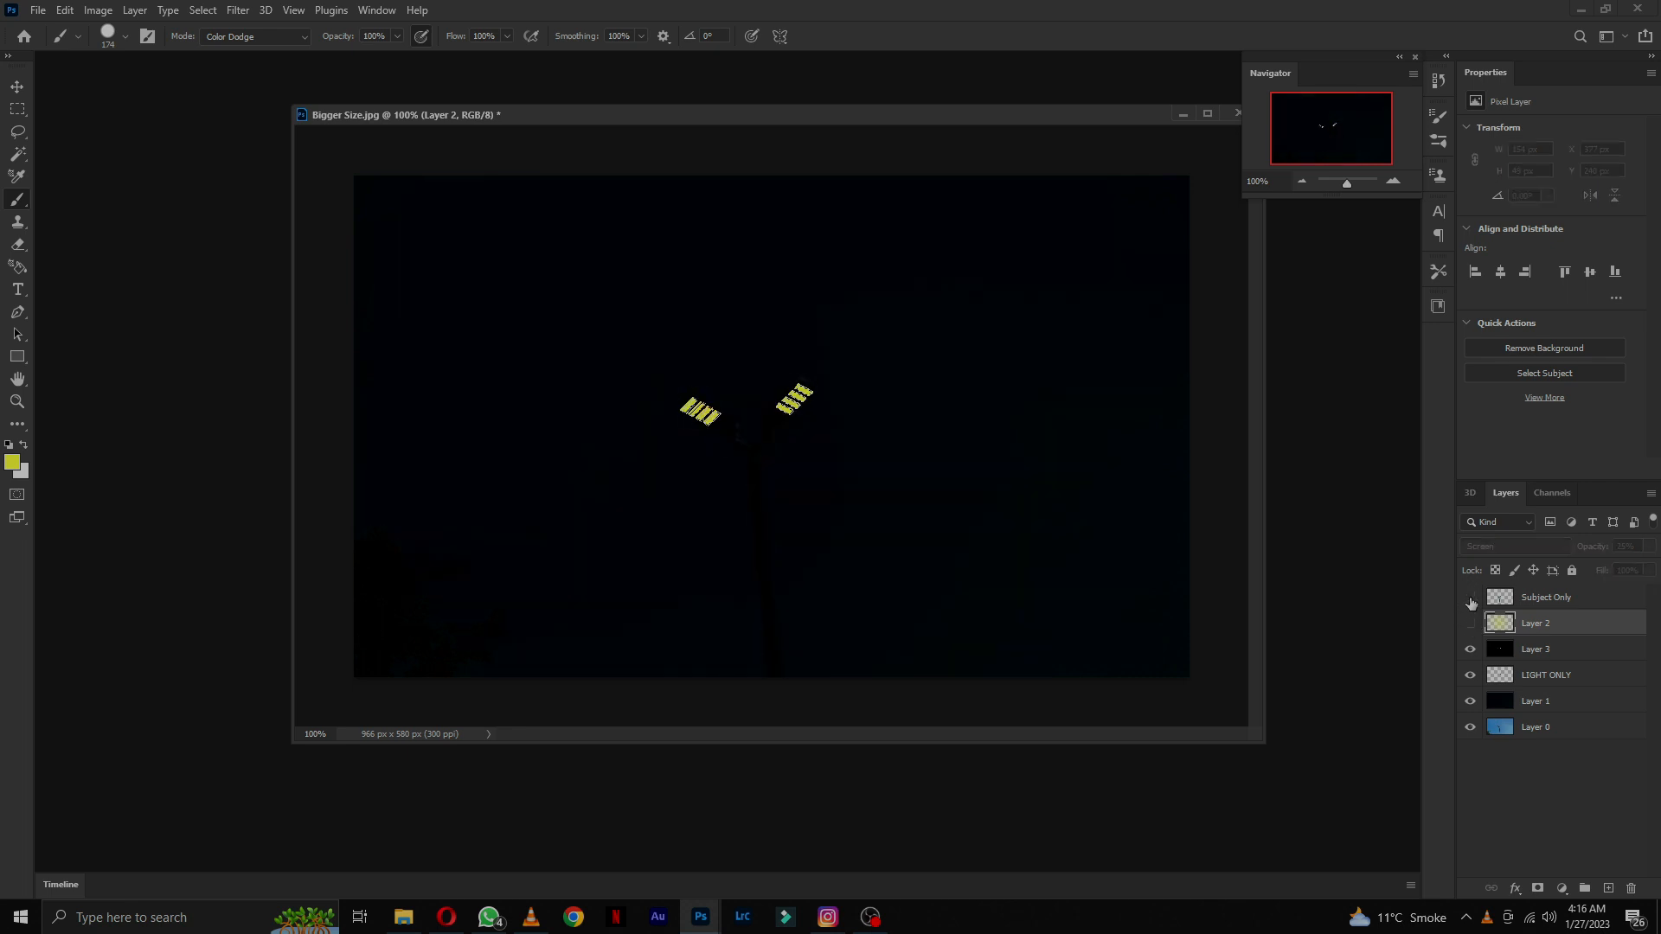
{"action": "key", "text": "l"}
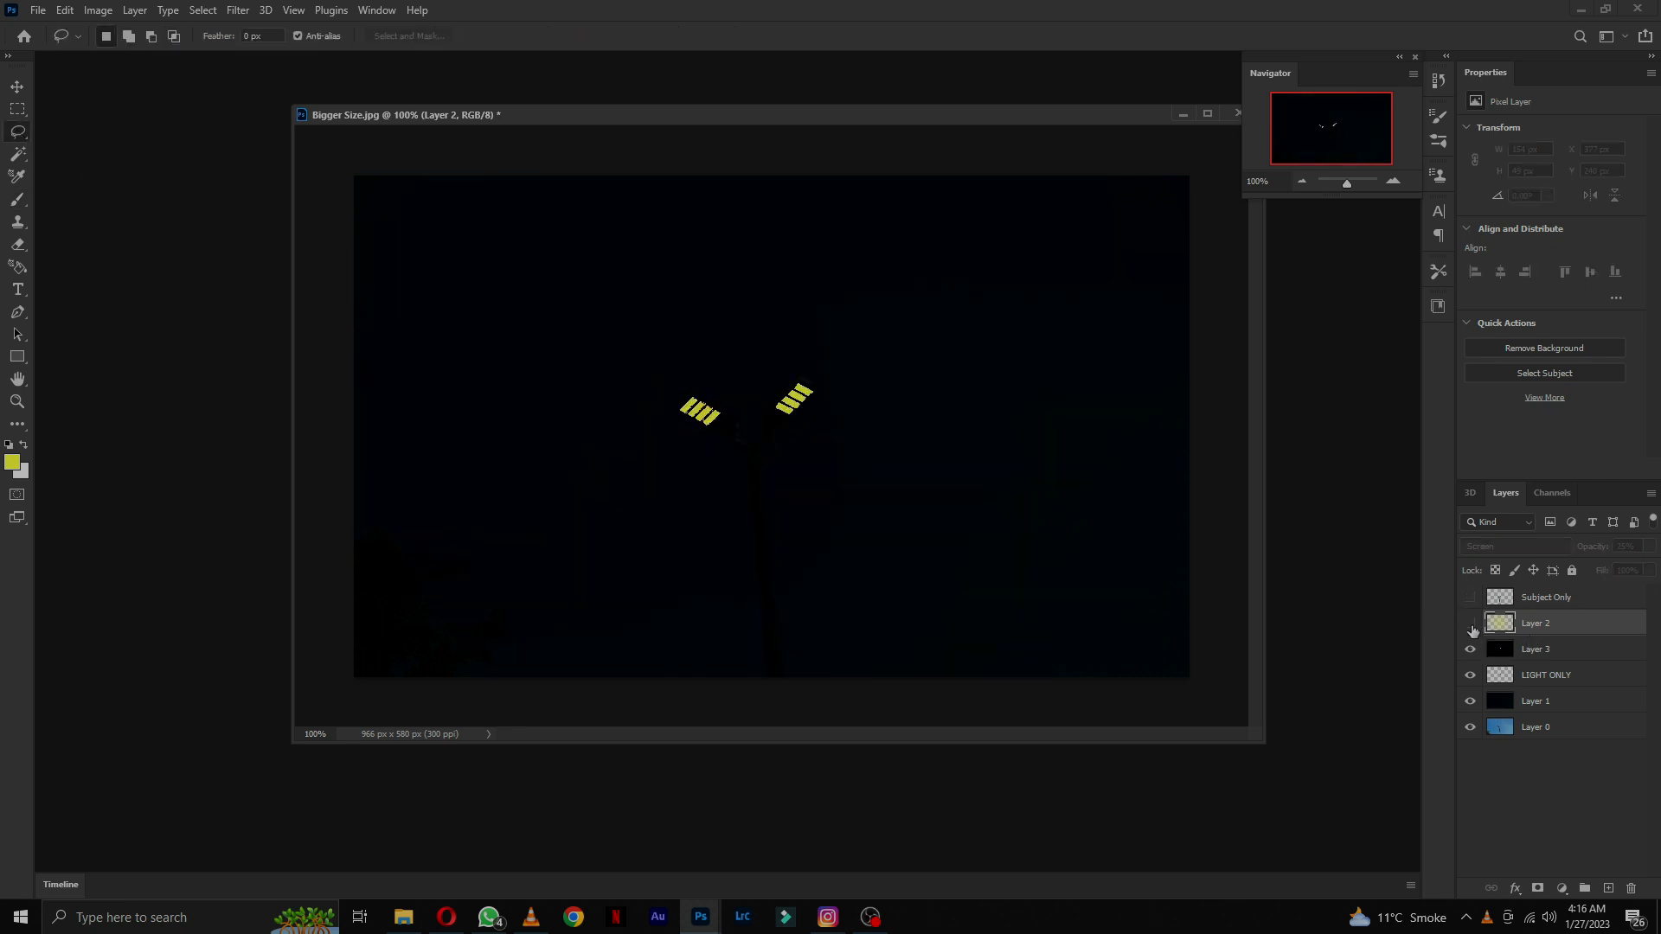
{"action": "left_click", "coordinate": [1471, 625]}
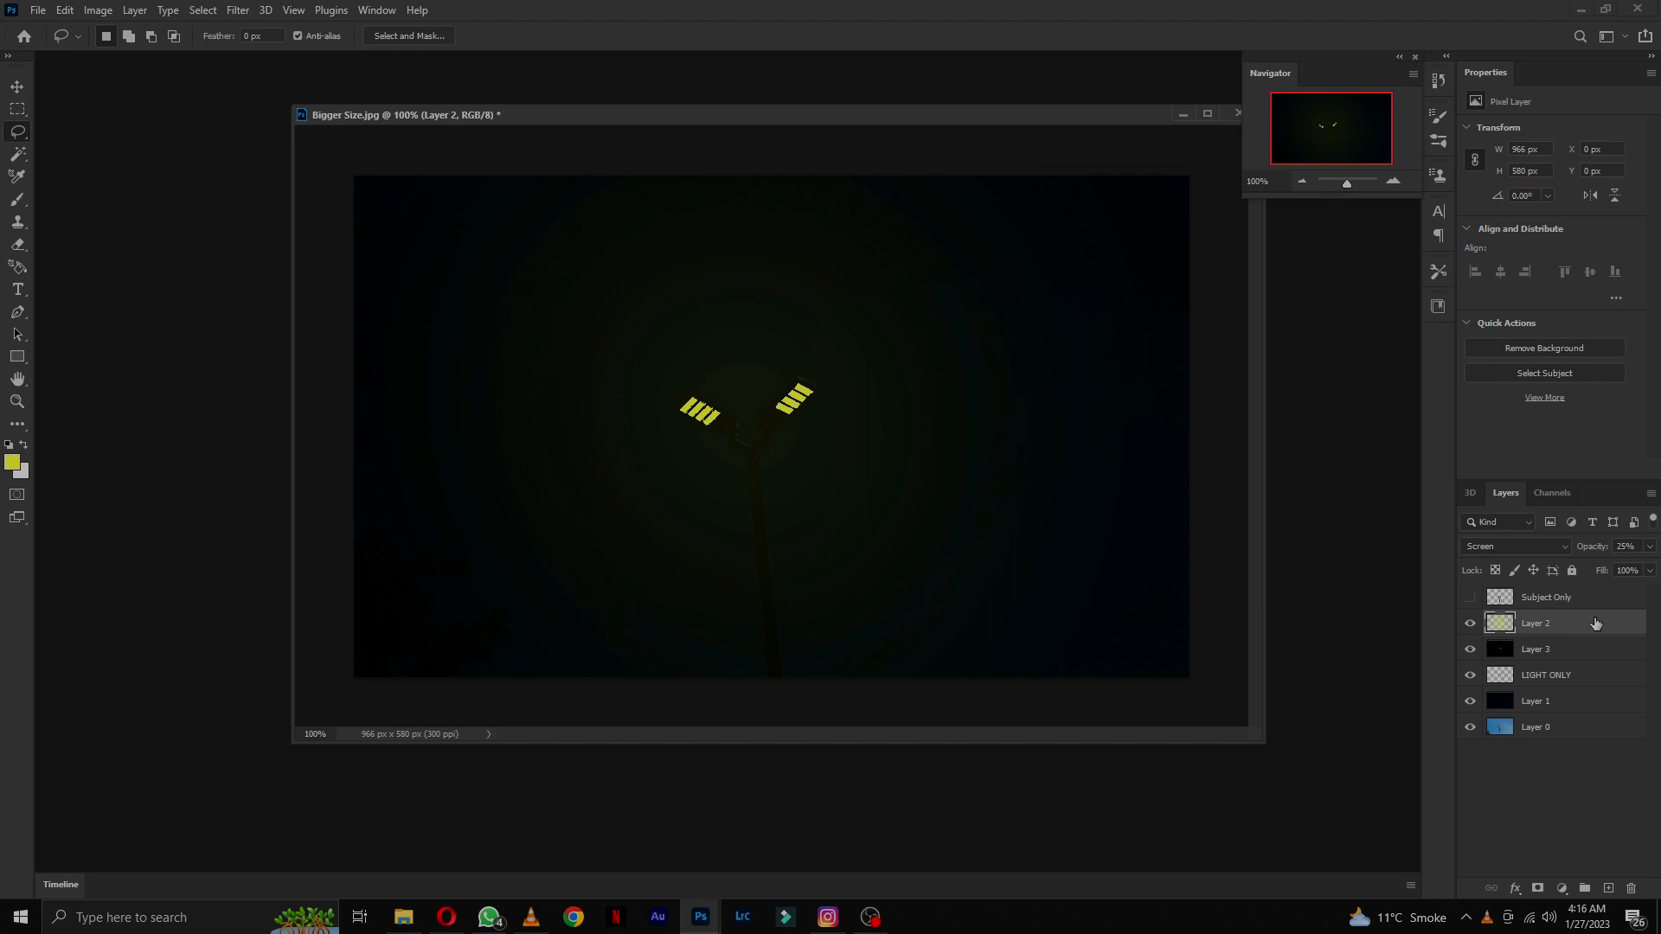
{"action": "left_click", "coordinate": [1470, 597]}
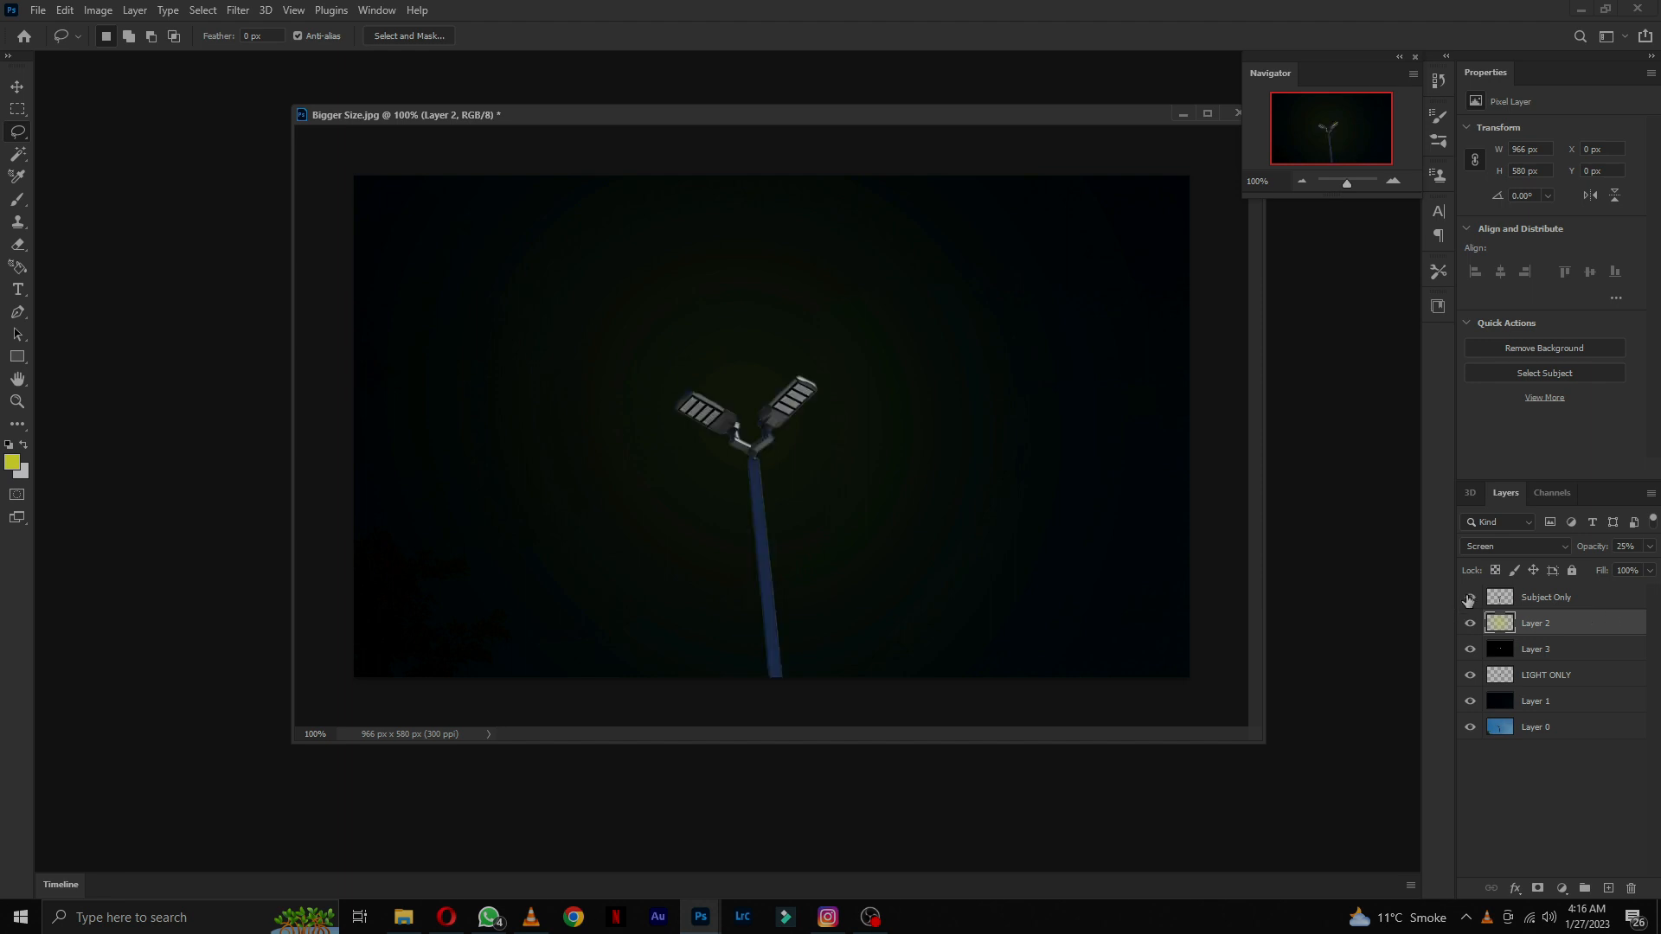
{"action": "left_click", "coordinate": [1469, 597]}
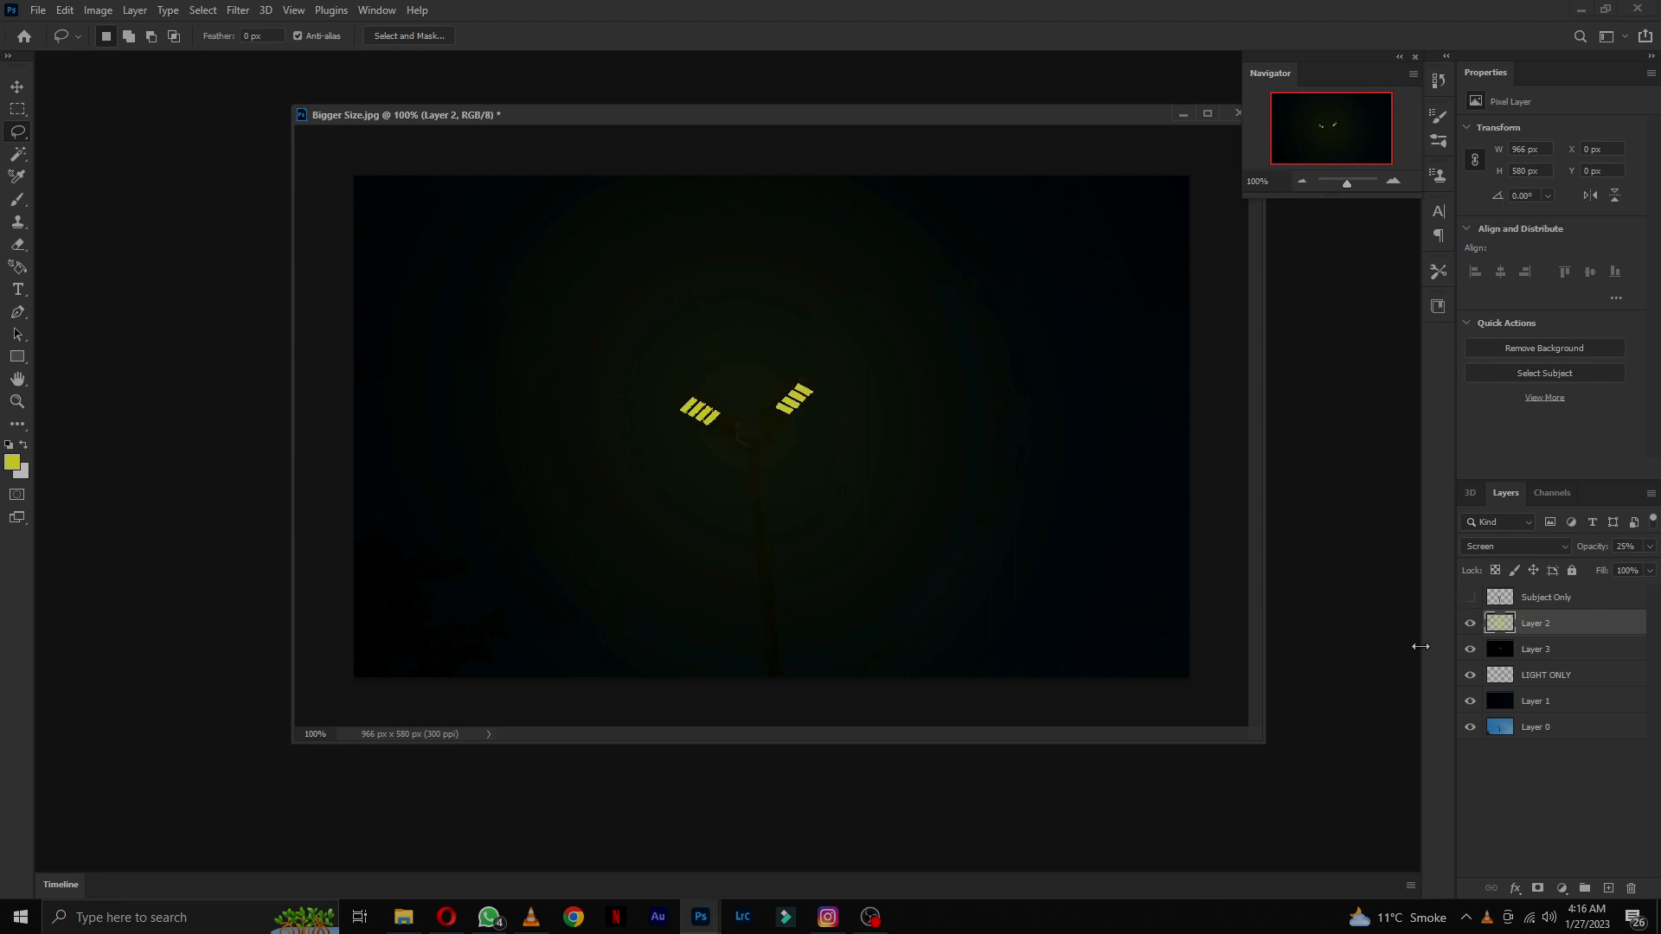
Step: Choose the Eraser tool and add a layer mask to Layer 2, undoing the test stroke on the mask
{"action": "left_click", "coordinate": [17, 245]}
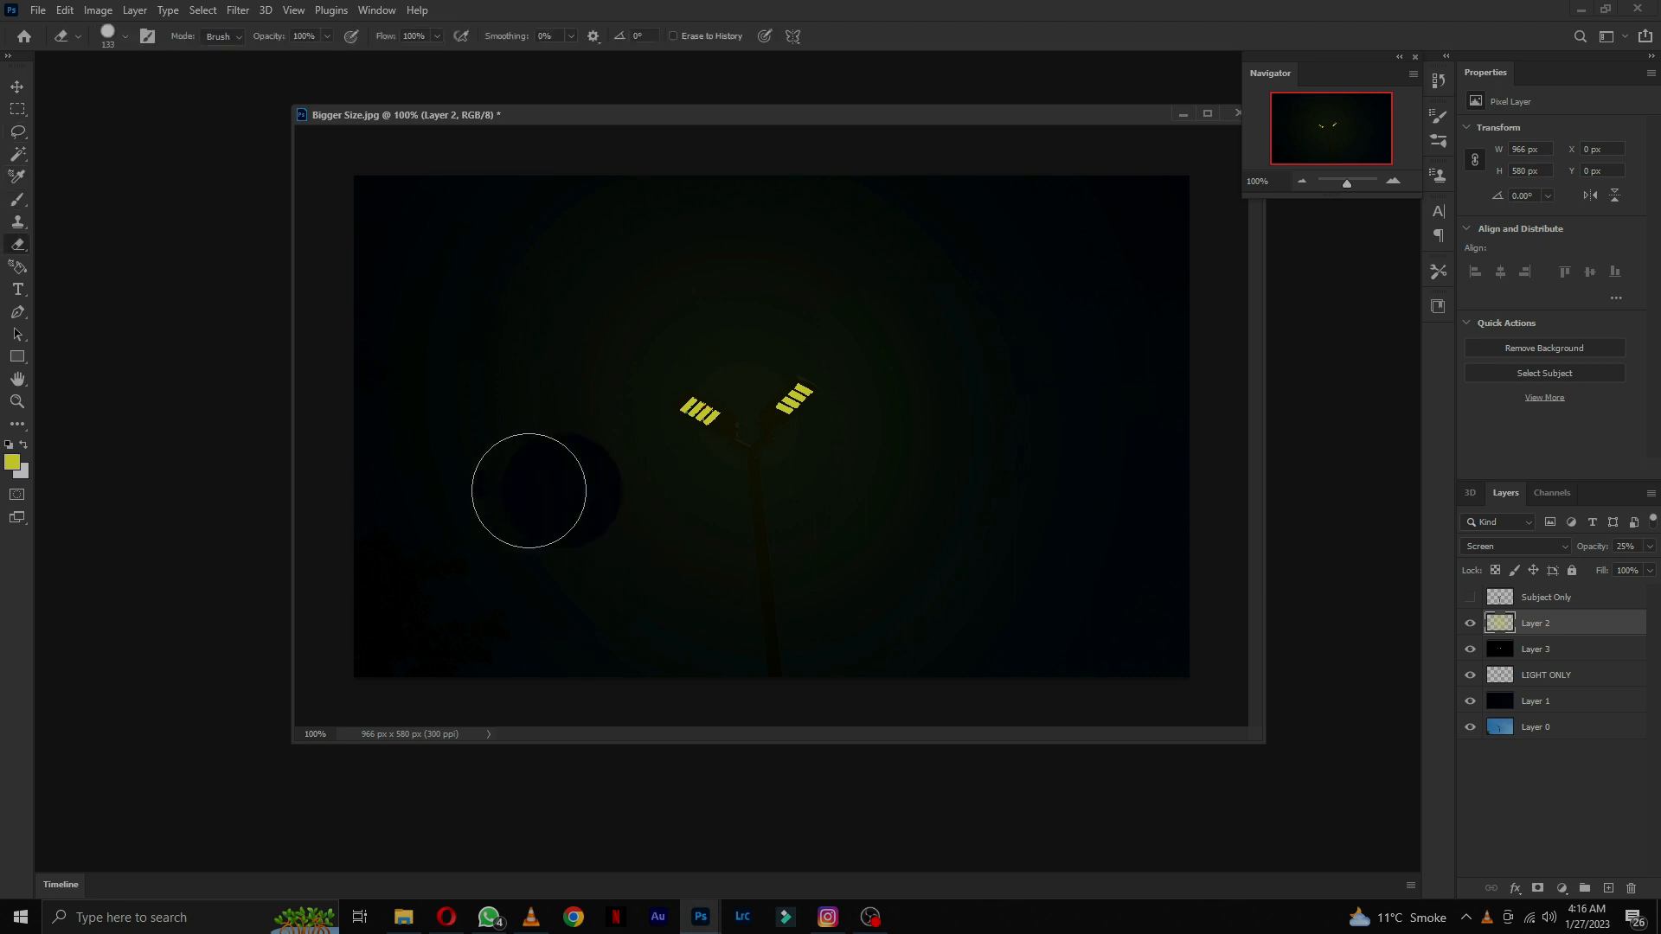
{"action": "left_click", "coordinate": [1538, 889]}
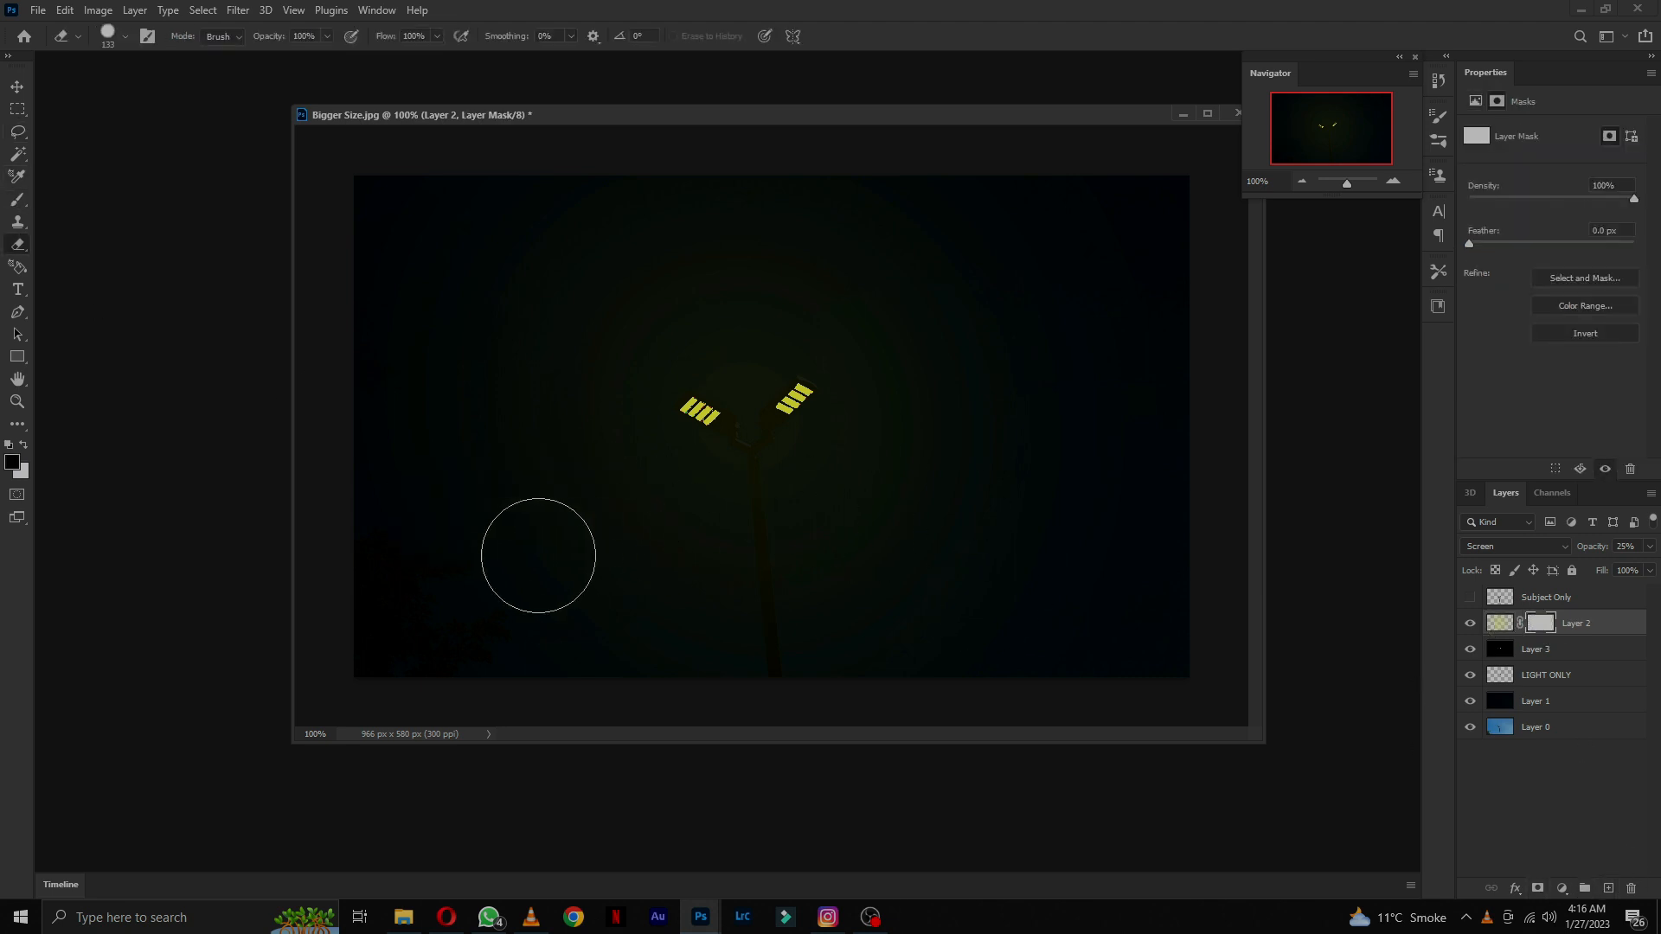
{"action": "mouse_move", "coordinate": [538, 556]}
{"action": "left_mouse_down"}
{"action": "mouse_move", "coordinate": [408, 501]}
{"action": "mouse_move", "coordinate": [620, 608]}
{"action": "left_mouse_up"}
{"action": "key", "text": "ctrl+z"}
Step: Set the eraser to a Soft Round tip of about 228 px with 33% opacity and 38% flow
{"action": "left_click", "coordinate": [127, 38]}
{"action": "left_click", "coordinate": [127, 263]}
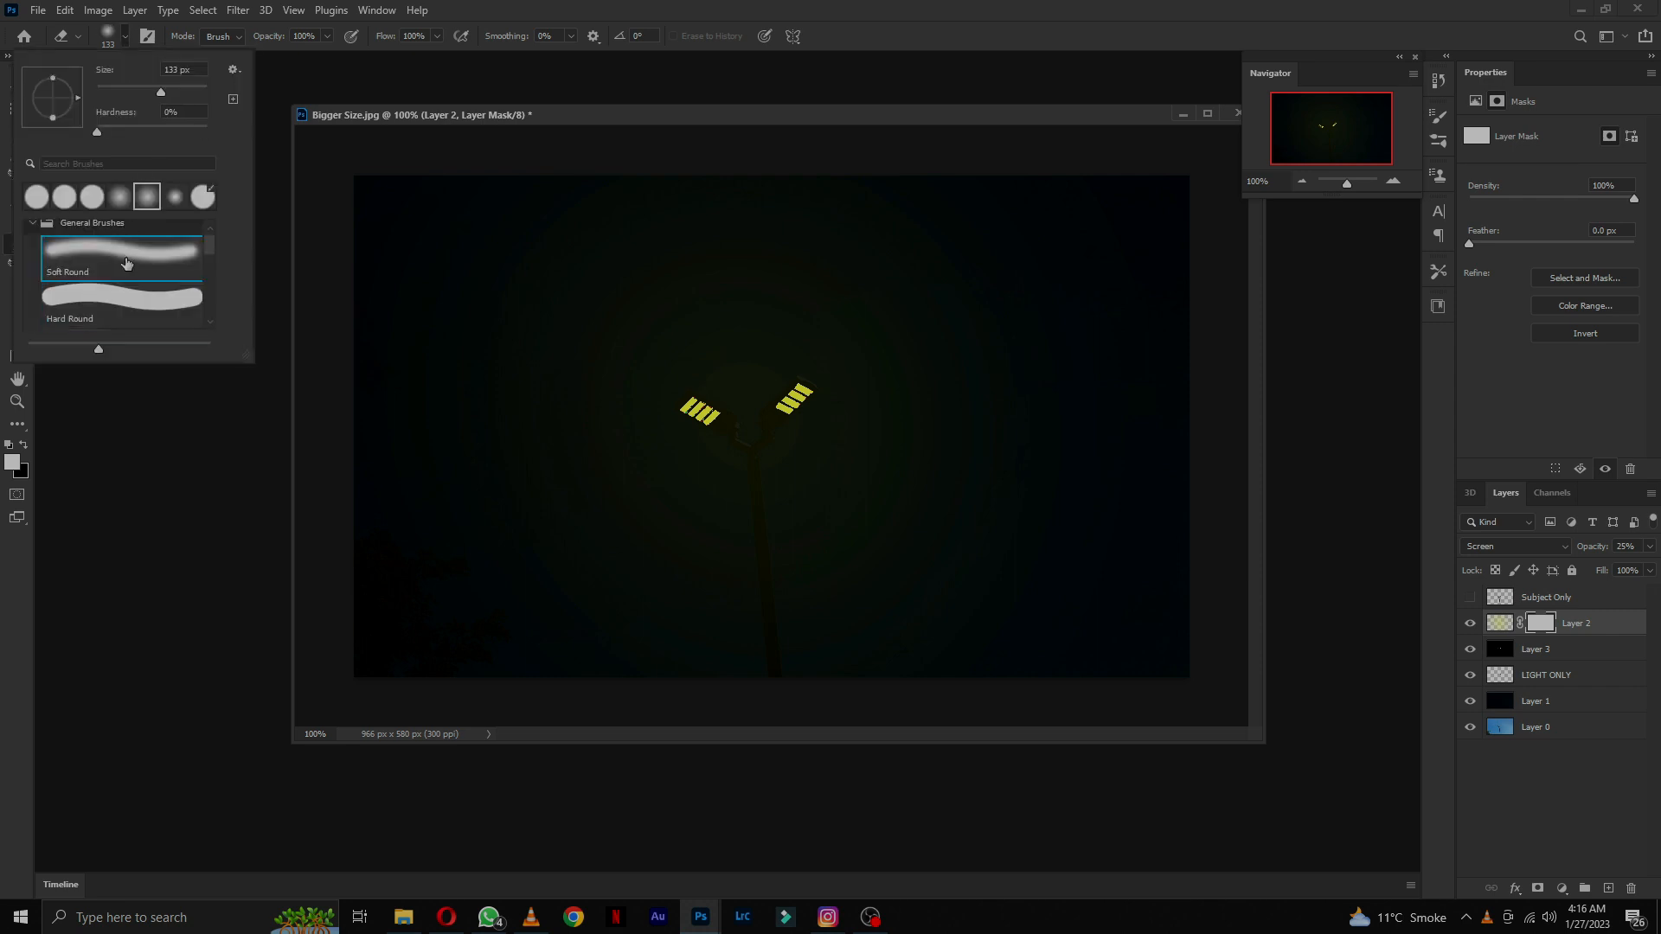
{"action": "left_click", "coordinate": [326, 36]}
{"action": "left_click_drag", "start_coordinate": [333, 56], "coordinate": [274, 57]}
{"action": "left_click", "coordinate": [437, 37]}
{"action": "left_click_drag", "start_coordinate": [442, 56], "coordinate": [387, 57]}
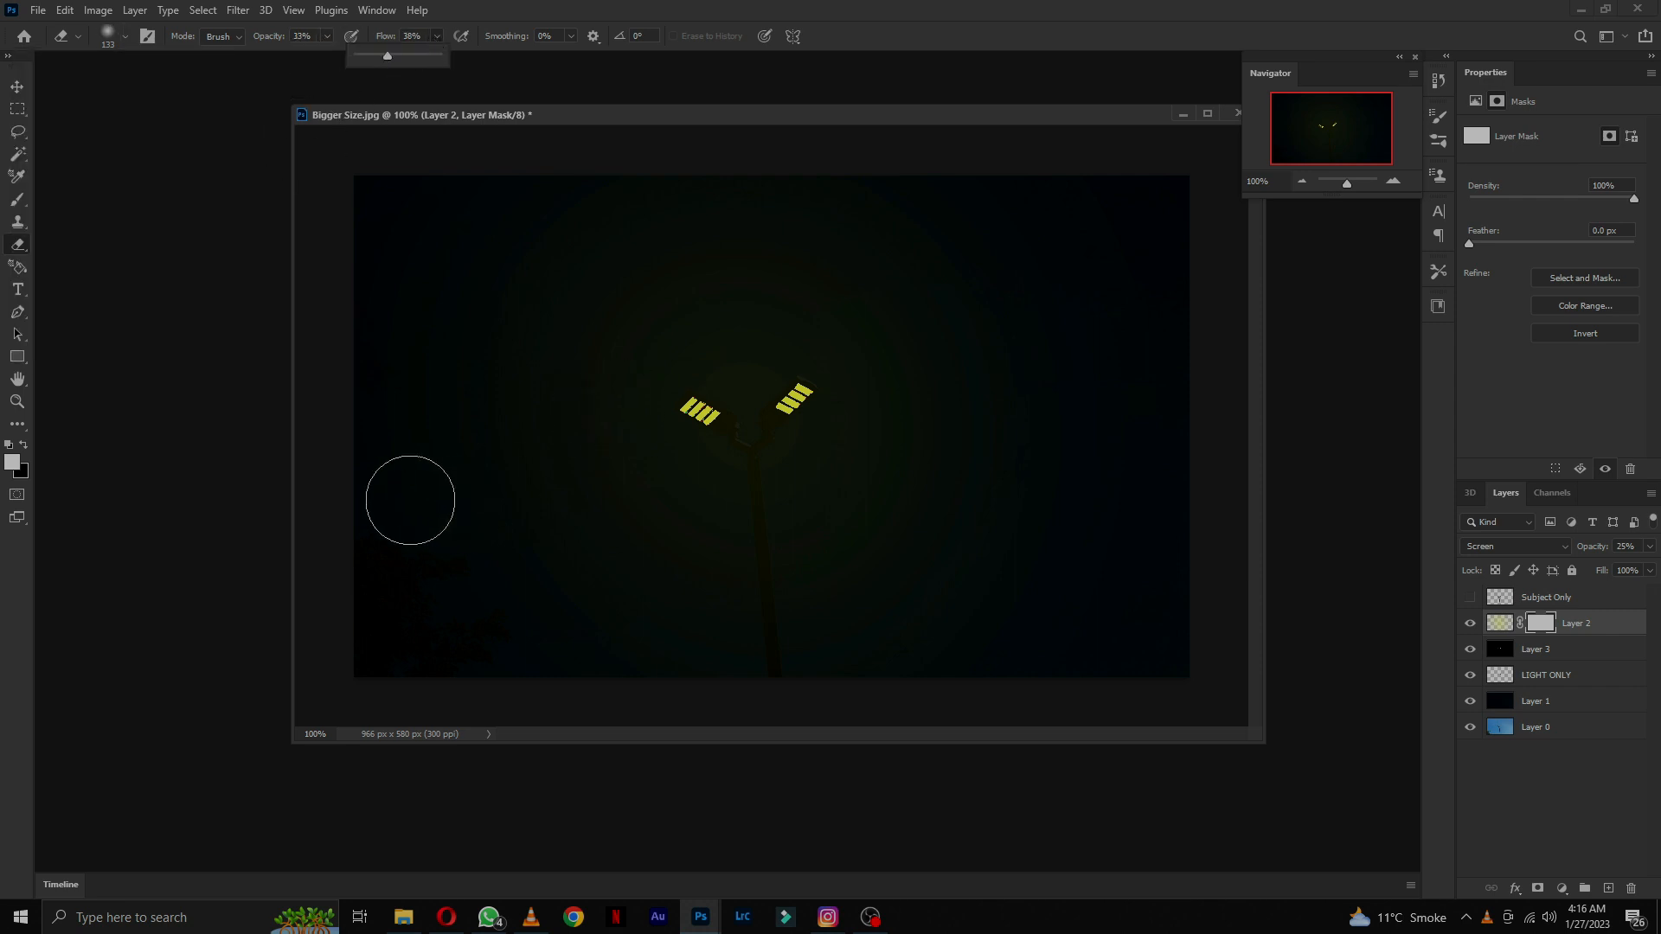
{"action": "right_click", "coordinate": [415, 500]}
{"action": "left_click", "coordinate": [587, 545]}
Step: Fade the outer glow on Layer 2's mask with the soft eraser, raising its flow to 100% and opacity to 72%
{"action": "mouse_move", "coordinate": [331, 271]}
{"action": "left_mouse_down"}
{"action": "mouse_move", "coordinate": [610, 197]}
{"action": "mouse_move", "coordinate": [558, 616]}
{"action": "left_mouse_up"}
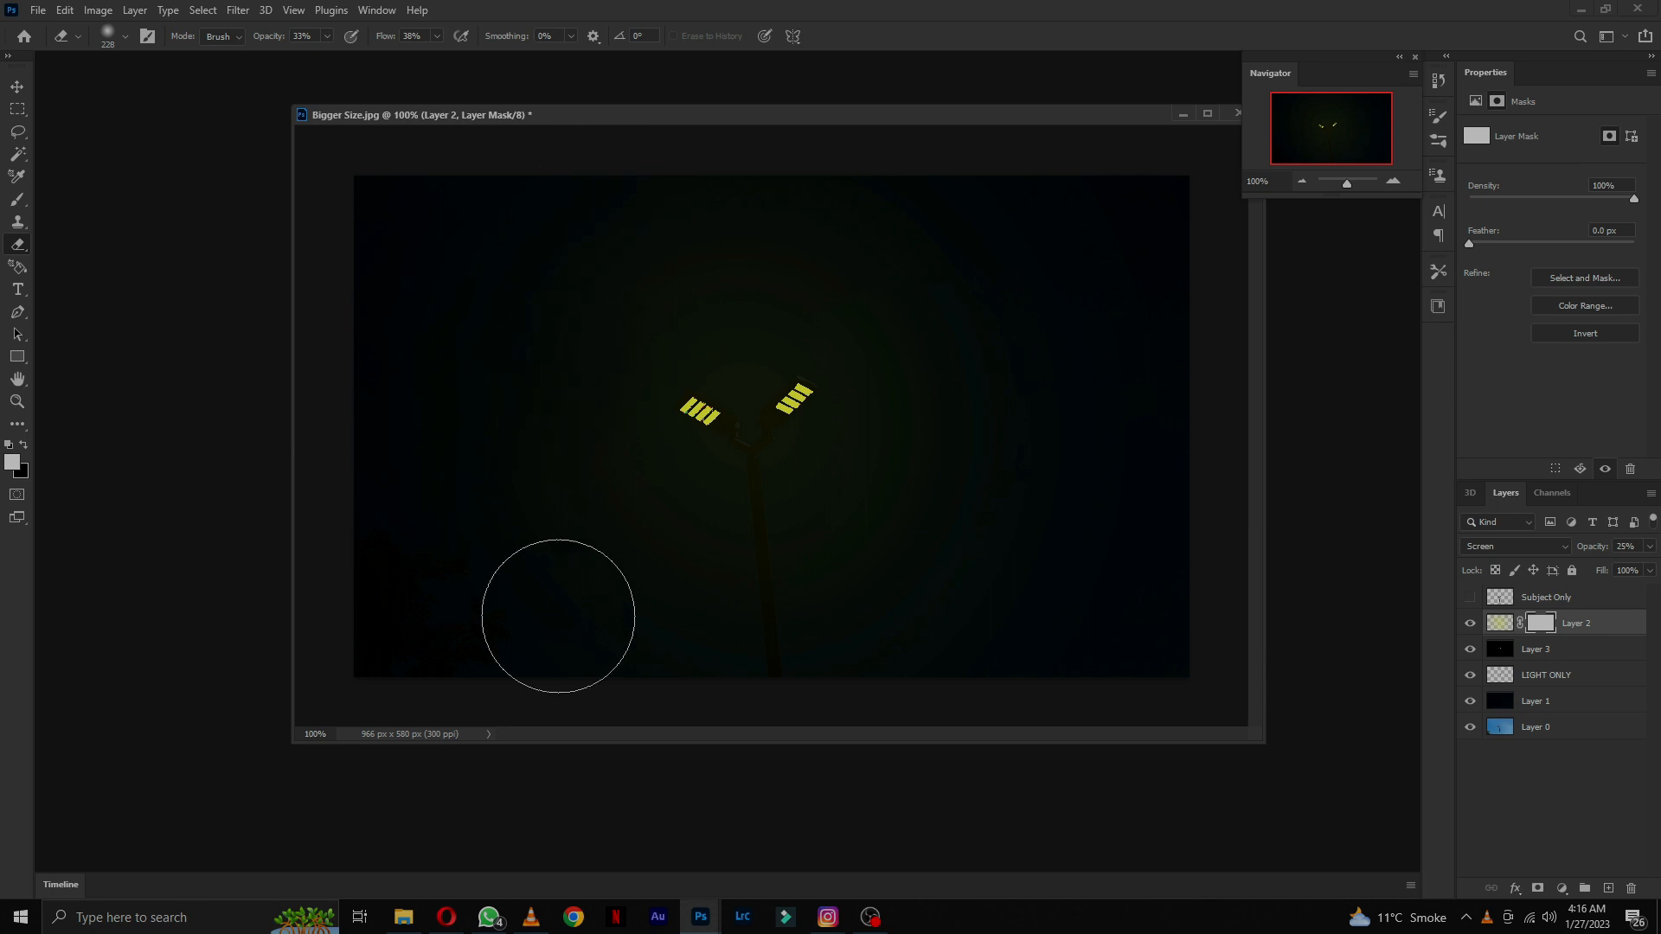
{"action": "left_click", "coordinate": [437, 36]}
{"action": "left_click_drag", "start_coordinate": [435, 59], "coordinate": [499, 58]}
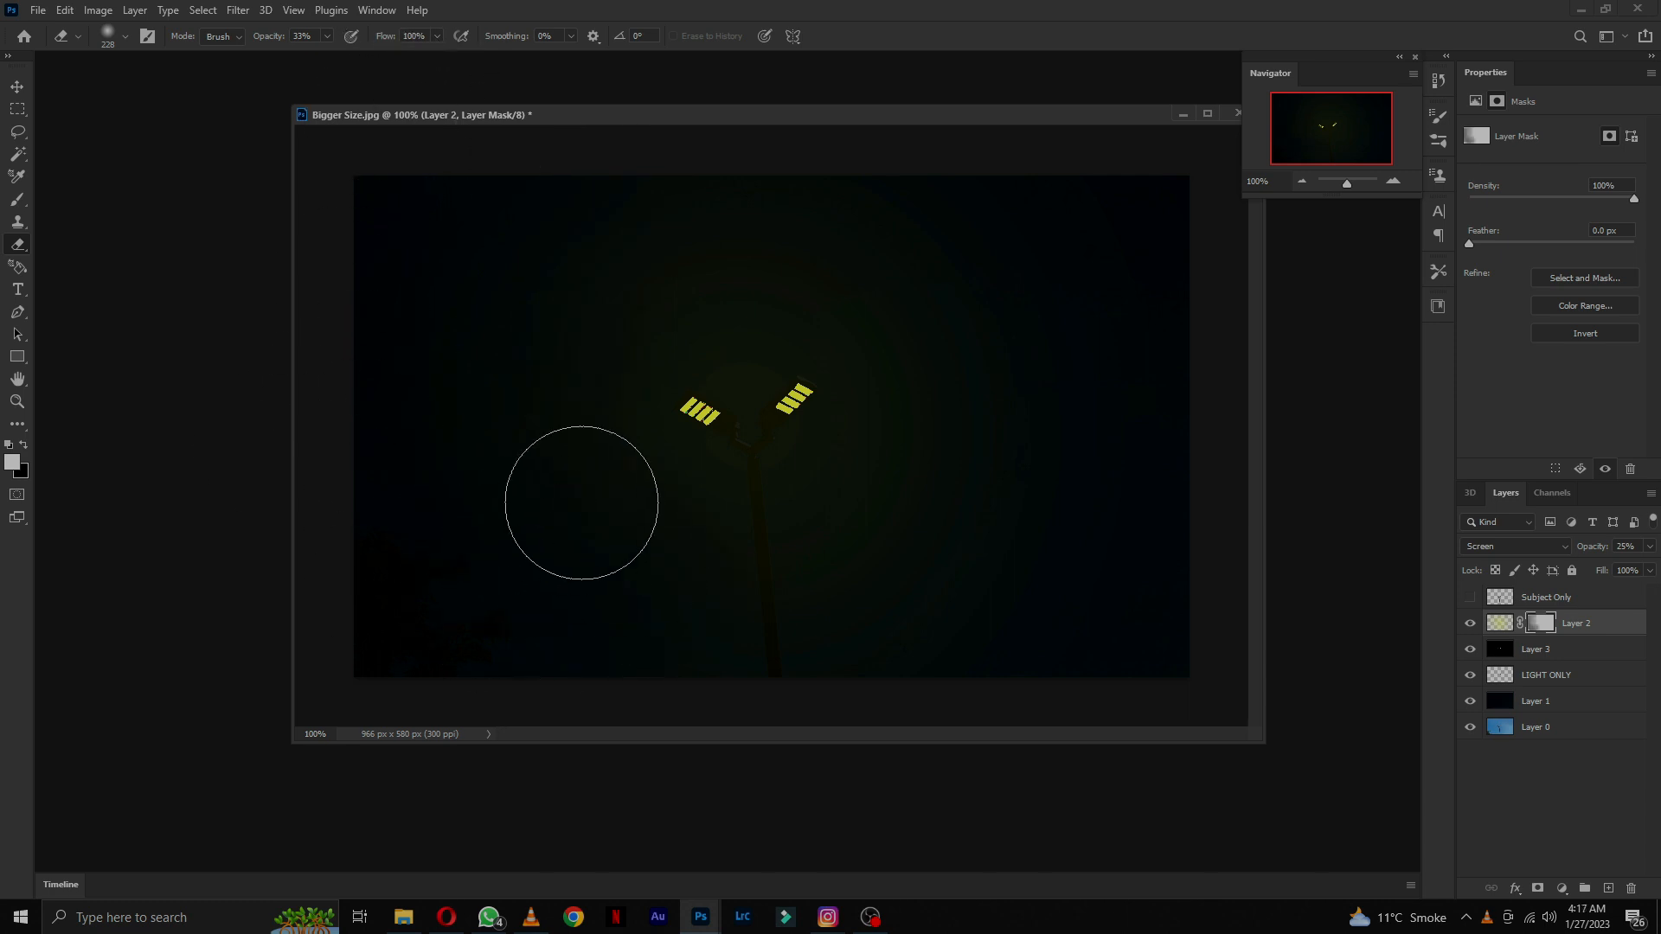
{"action": "left_click", "coordinate": [326, 37]}
{"action": "left_click_drag", "start_coordinate": [325, 57], "coordinate": [360, 59]}
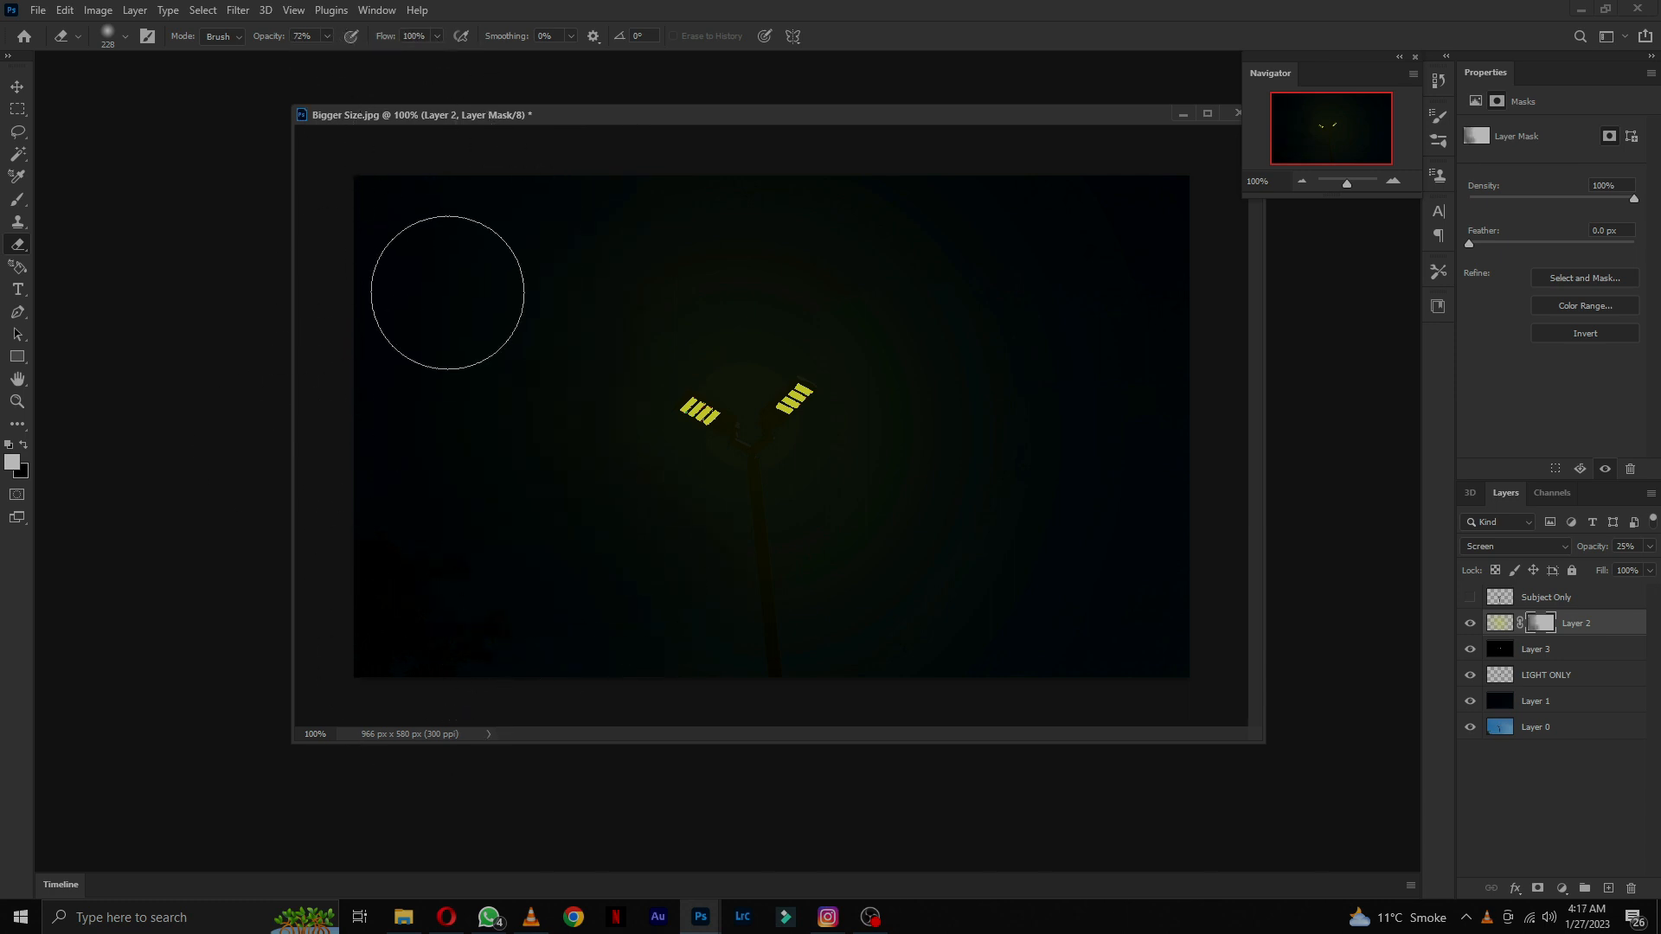
{"action": "mouse_move", "coordinate": [448, 293]}
{"action": "left_mouse_down"}
{"action": "mouse_move", "coordinate": [883, 774]}
{"action": "mouse_move", "coordinate": [347, 207]}
{"action": "mouse_move", "coordinate": [478, 198]}
{"action": "mouse_move", "coordinate": [1172, 504]}
{"action": "mouse_move", "coordinate": [530, 619]}
{"action": "mouse_move", "coordinate": [459, 537]}
{"action": "left_mouse_up"}
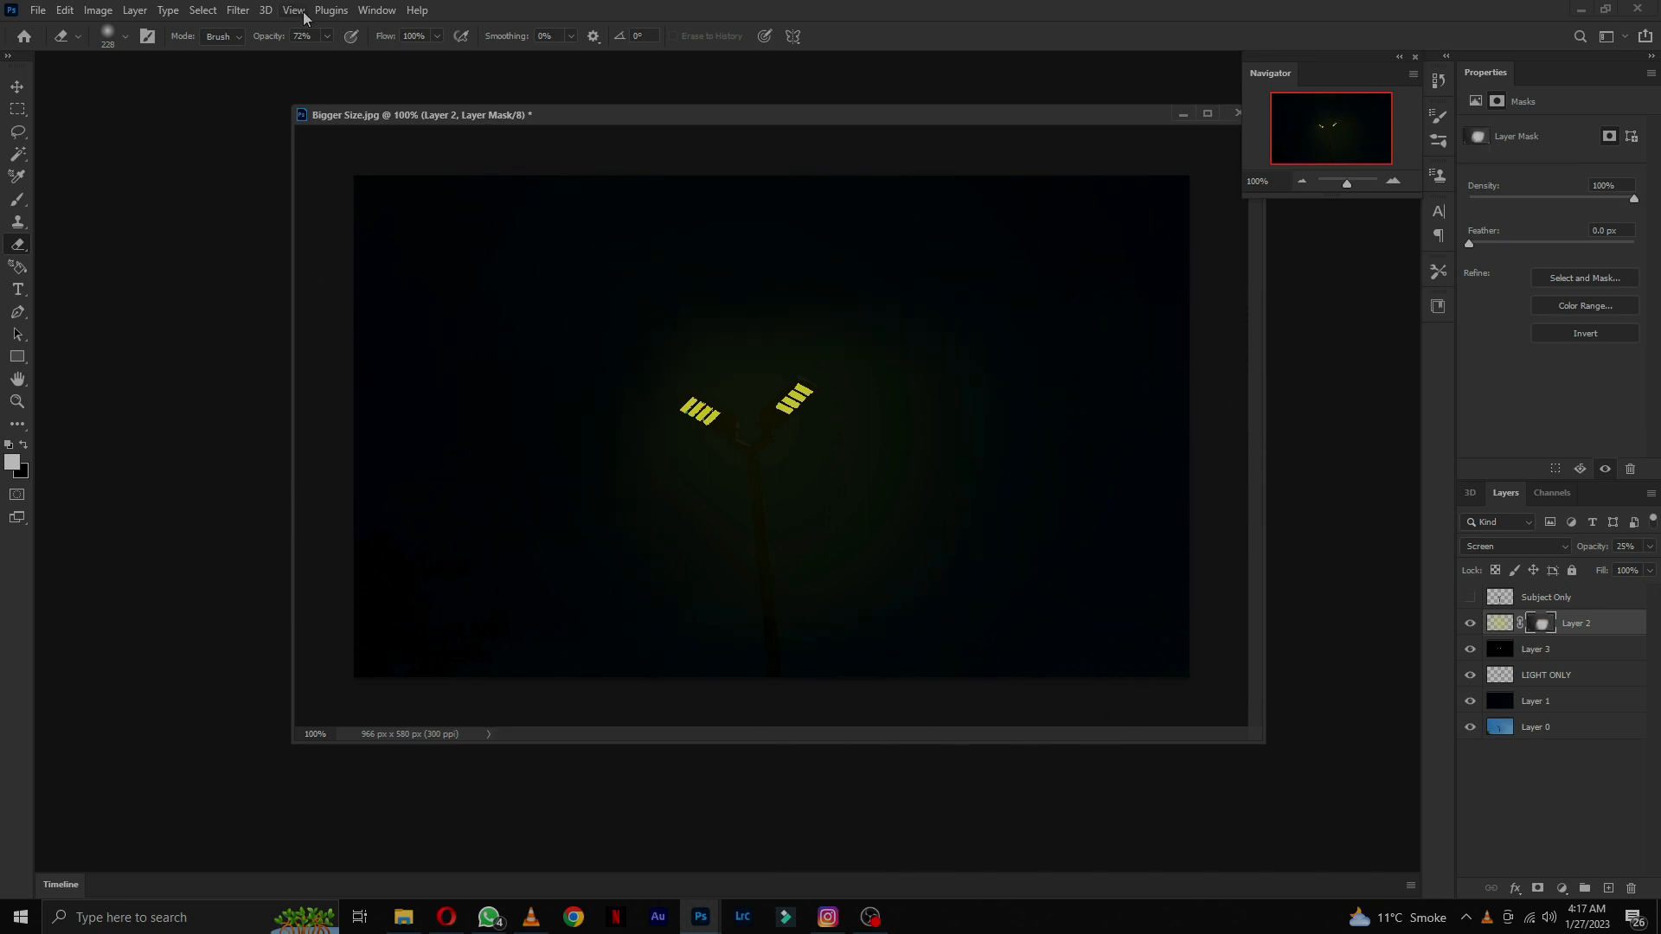
Step: Raise the eraser opacity to 93% and trim the glow on Layer 2's mask to a soft oval around the lamps
{"action": "left_click", "coordinate": [327, 36]}
{"action": "left_click_drag", "start_coordinate": [332, 59], "coordinate": [349, 59]}
{"action": "left_click_drag", "start_coordinate": [1046, 215], "coordinate": [395, 507]}
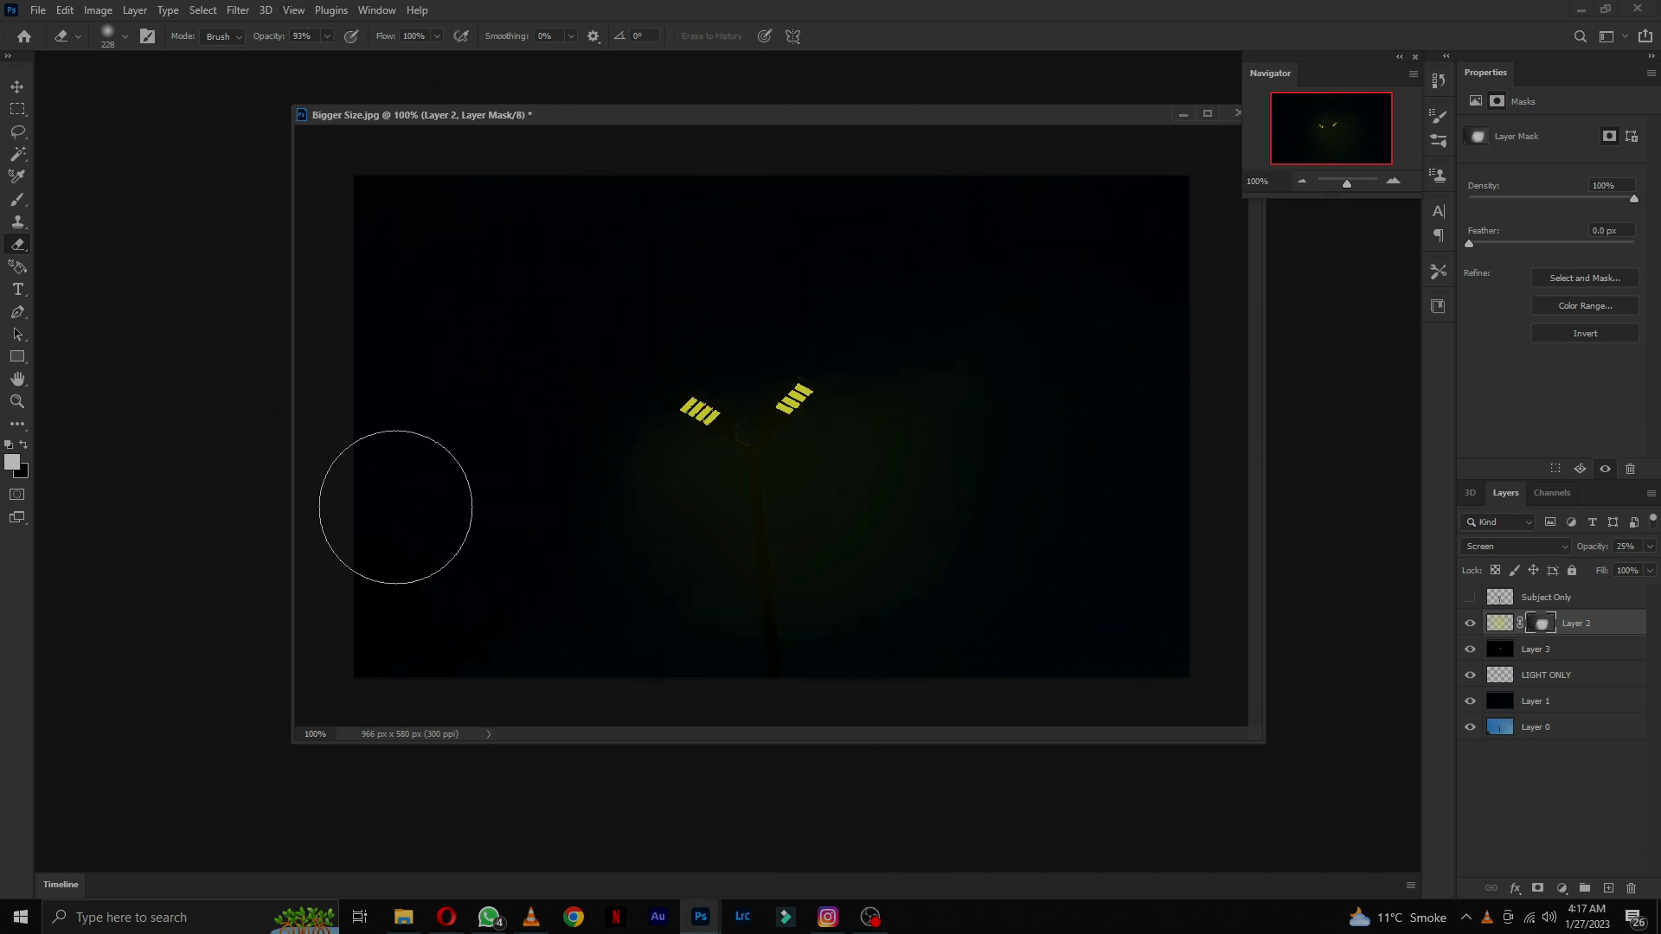
{"action": "key", "text": "ctrl+z"}
{"action": "mouse_move", "coordinate": [663, 615]}
{"action": "left_mouse_down"}
{"action": "mouse_move", "coordinate": [1013, 490]}
{"action": "mouse_move", "coordinate": [504, 590]}
{"action": "mouse_move", "coordinate": [627, 189]}
{"action": "mouse_move", "coordinate": [683, 169]}
{"action": "mouse_move", "coordinate": [527, 283]}
{"action": "mouse_move", "coordinate": [757, 615]}
{"action": "mouse_move", "coordinate": [562, 289]}
{"action": "mouse_move", "coordinate": [1104, 524]}
{"action": "mouse_move", "coordinate": [1079, 460]}
{"action": "mouse_move", "coordinate": [1411, 487]}
{"action": "left_mouse_up"}
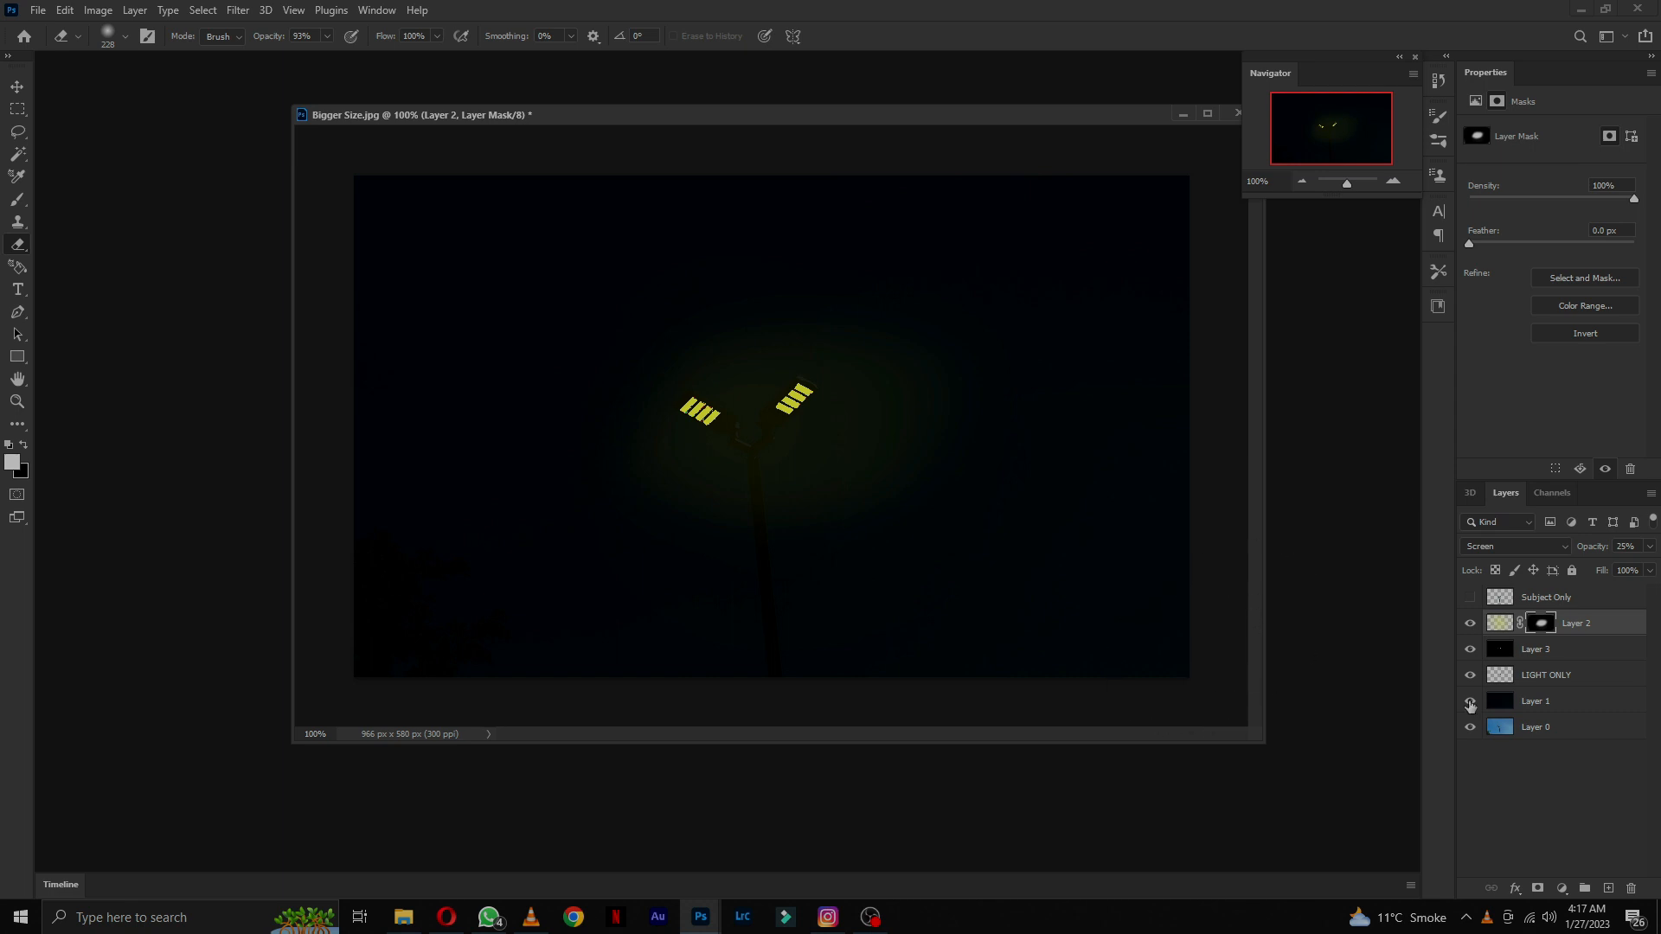
Step: Load the Subject Only layer's outline as a selection, erase the glow inside it on Layer 2's mask, and deselect
{"action": "left_click", "coordinate": [1499, 599], "text": "ctrl"}
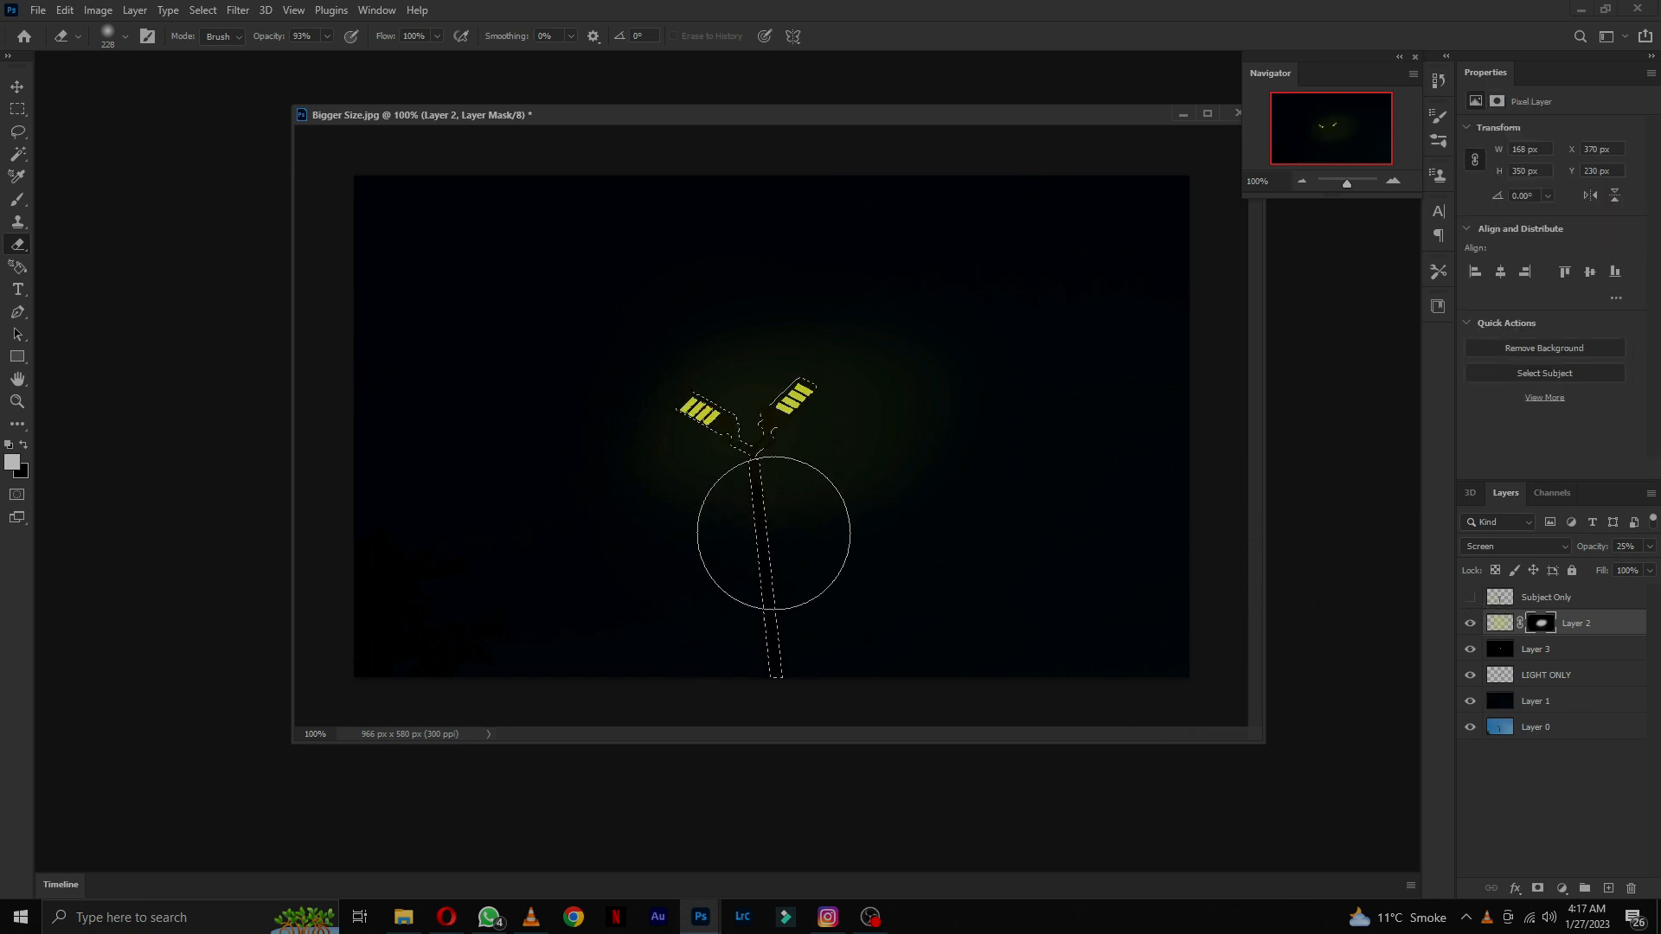
{"action": "key", "text": "ctrl+d"}
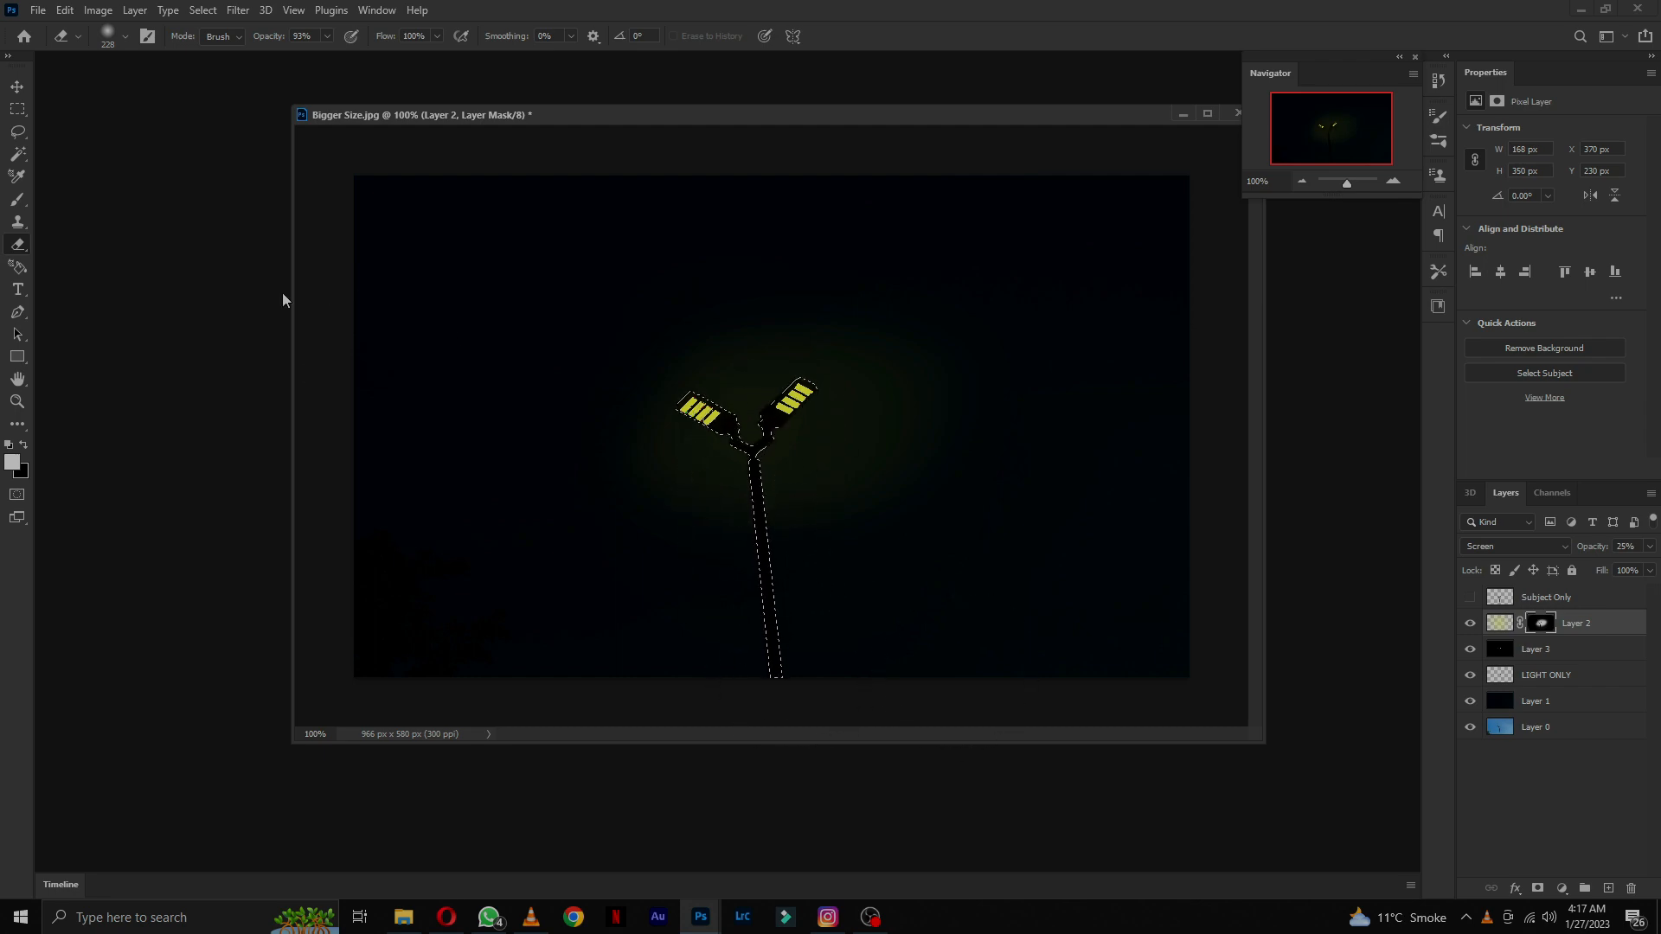
{"action": "key", "text": "l"}
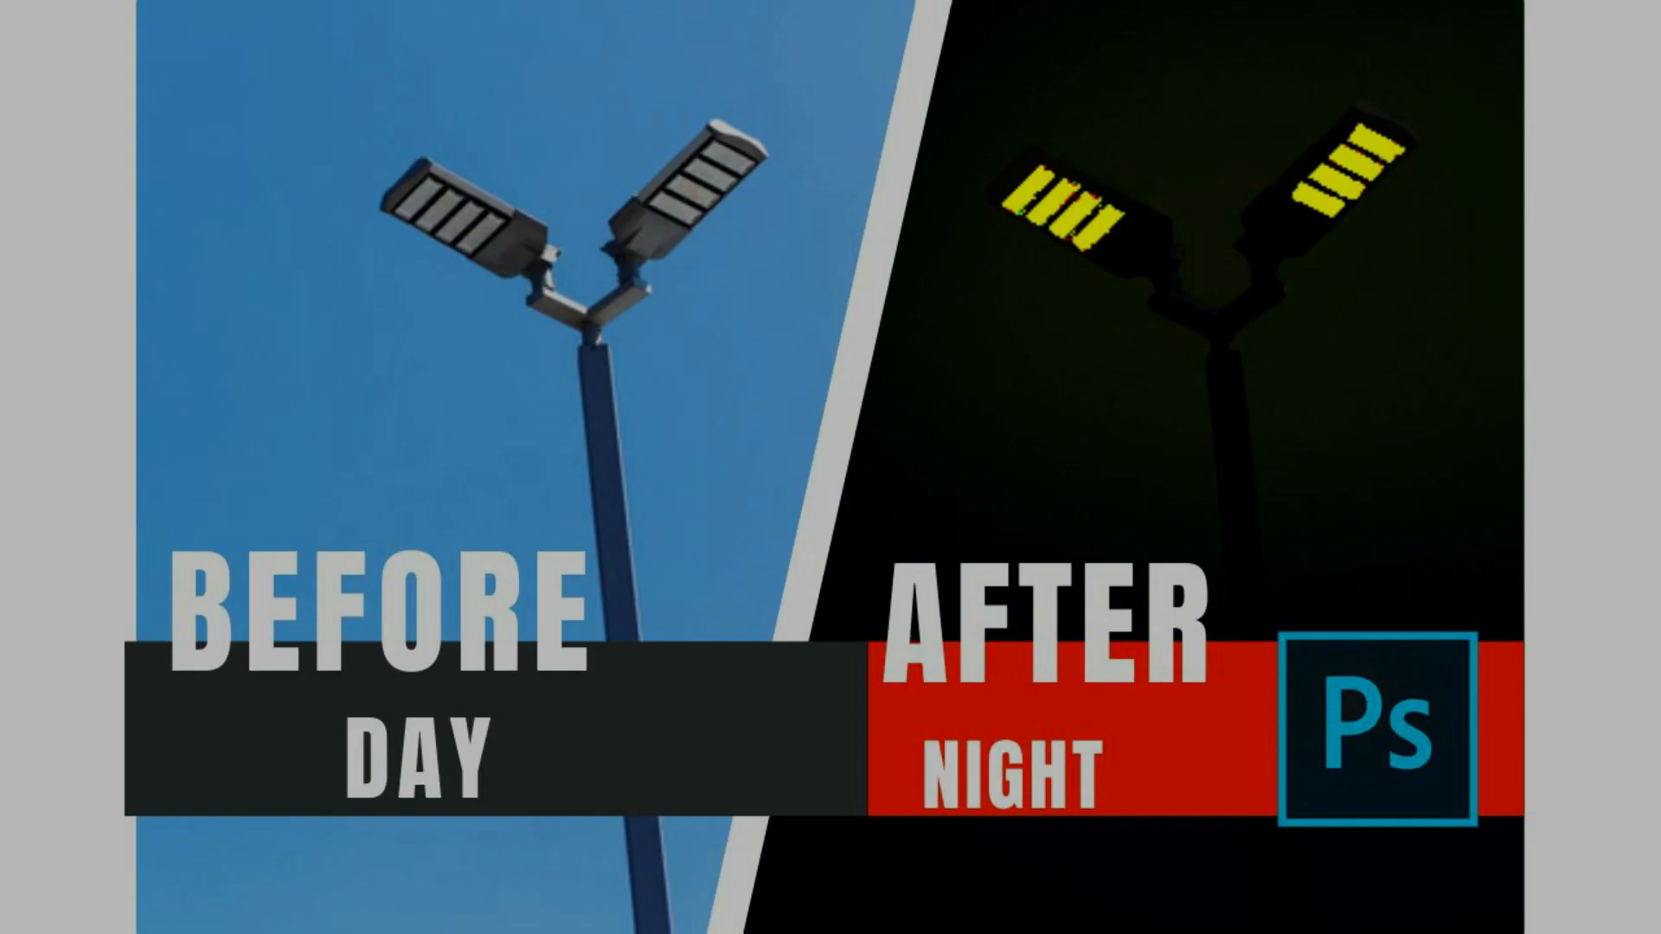